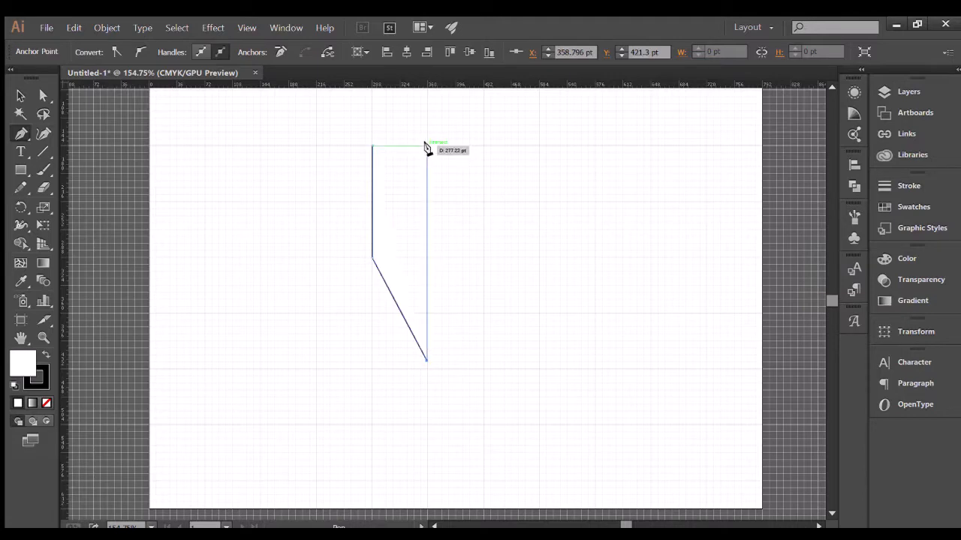
Complete the half-pencil outline with the Pen tool, adding its square upper corner directly above the pointed tip, and deselect it
click(427, 146)
click(13, 98)
click(264, 175)
scroll(264, 175, down, 1)
scroll(330, 191, up, 5)
scroll(399, 206, down, 1)
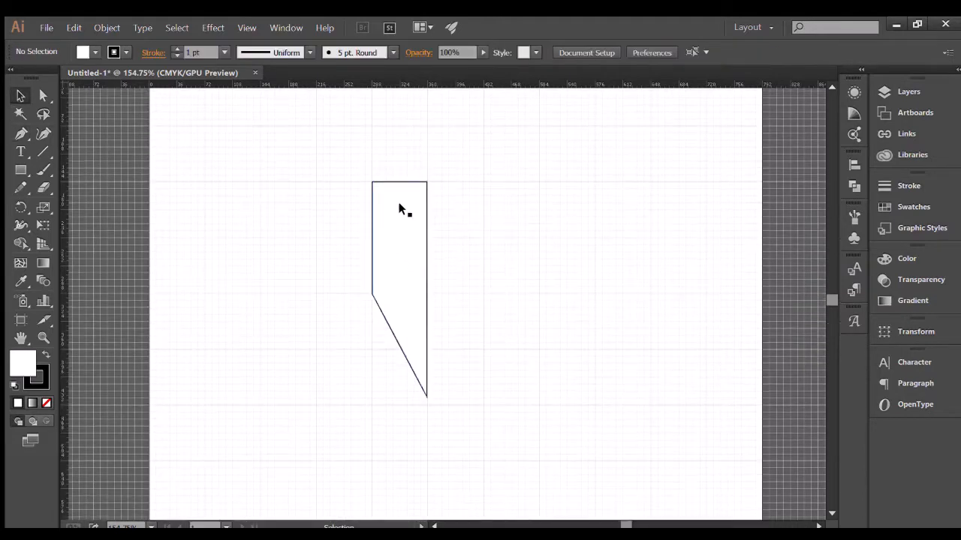
Draw a thin horizontal bar about 119 pt wide across the half-pencil where its straight side meets the slanted edge
click(18, 134)
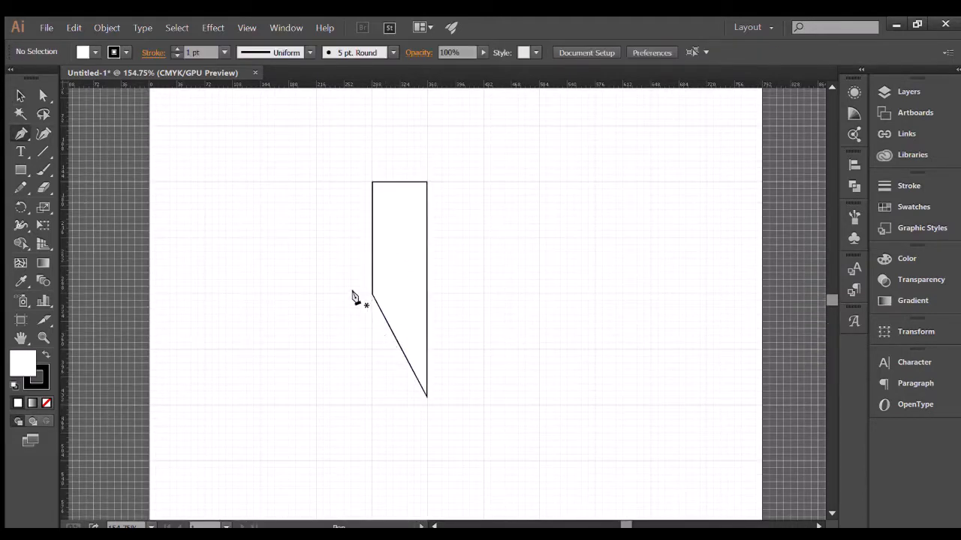
click(358, 280)
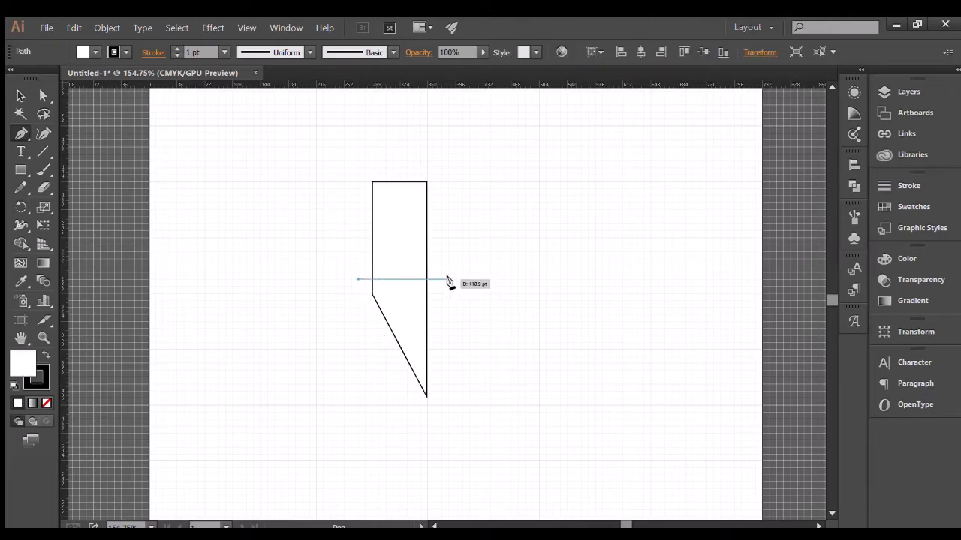
click(450, 279)
click(451, 292)
click(19, 96)
click(292, 188)
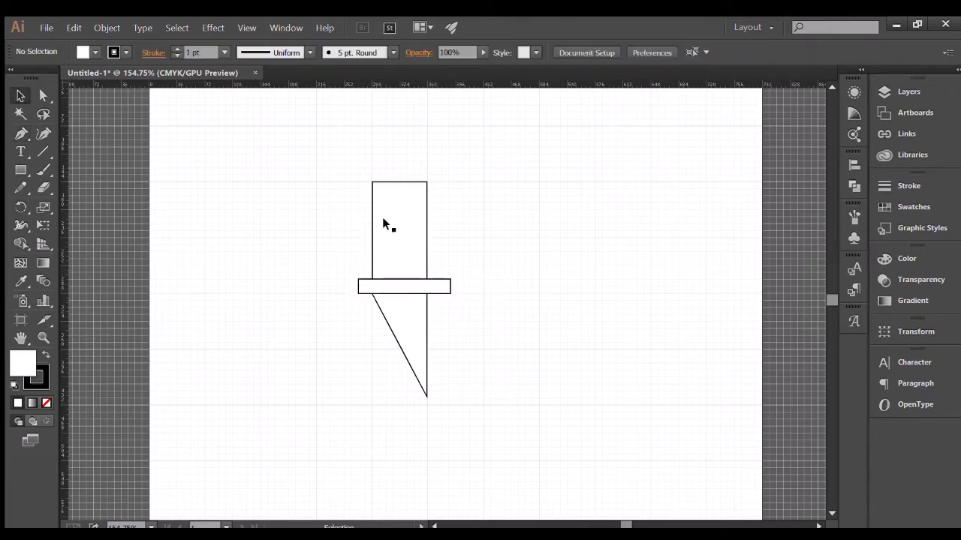
Widen the half-pencil outline slightly to the left and shift the horizontal bar a little left with it
click(383, 218)
drag(400, 181, 401, 174)
scroll(363, 292, down, 1)
scroll(356, 276, up, 2)
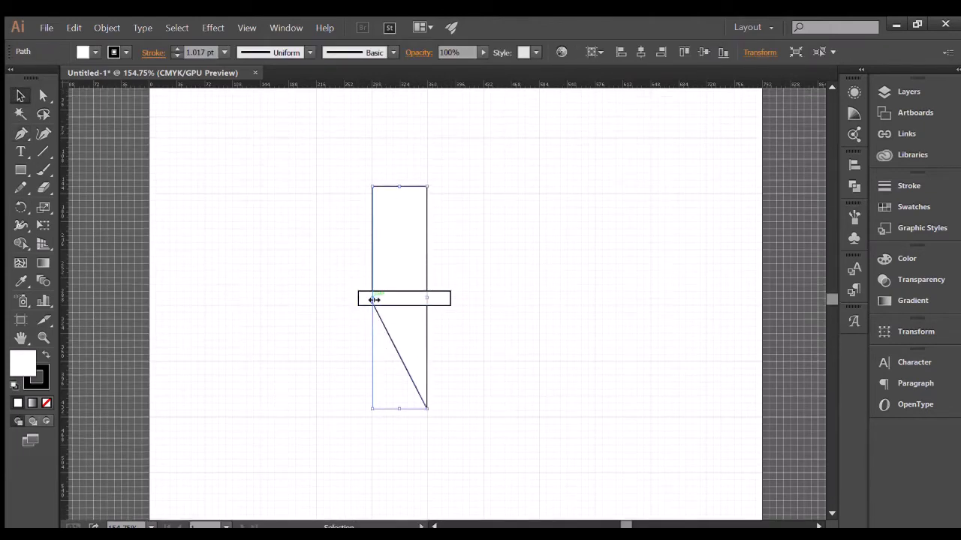
drag(374, 300, 384, 274)
click(341, 289)
scroll(379, 292, down, 2)
click(343, 243)
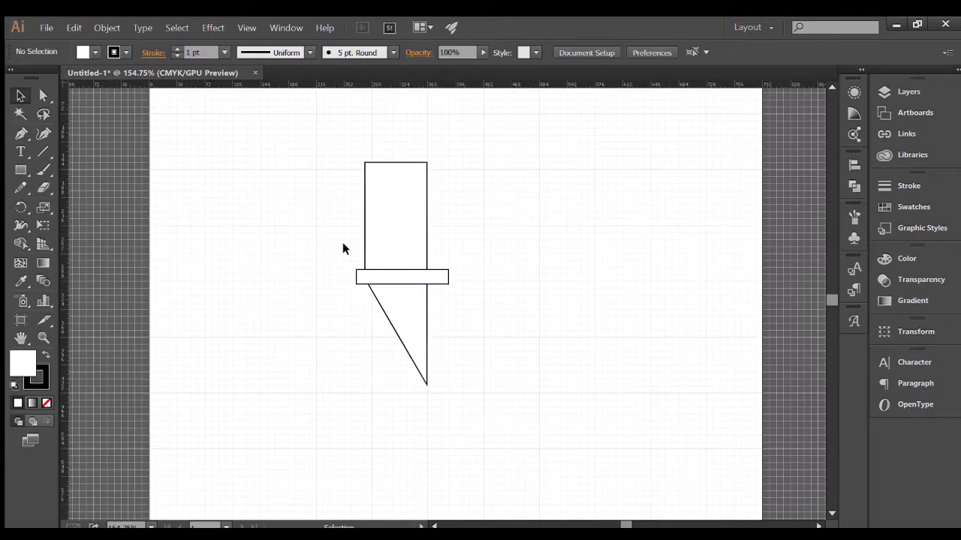
Make the horizontal bar across the half-pencil slightly taller
scroll(337, 225, up, 4)
click(395, 317)
drag(403, 317, 402, 316)
click(626, 232)
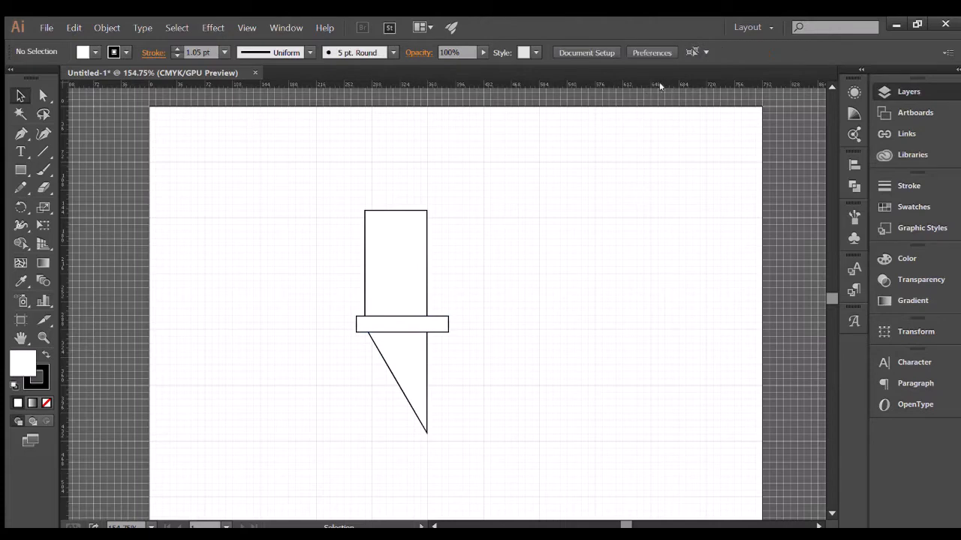
scroll(340, 368, down, 3)
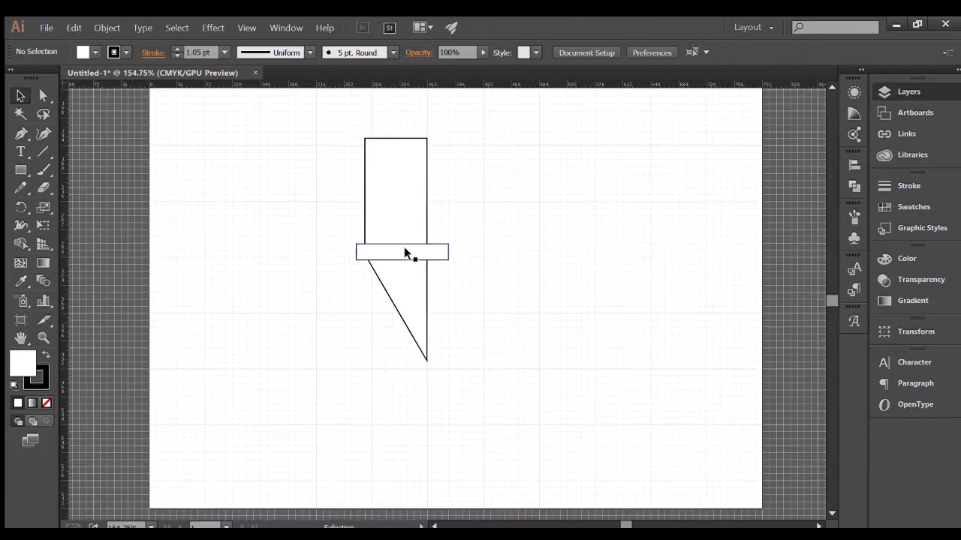
Place a thinner copy of the horizontal bar lower down, across the slanted part near the tip
drag(403, 253, 402, 324)
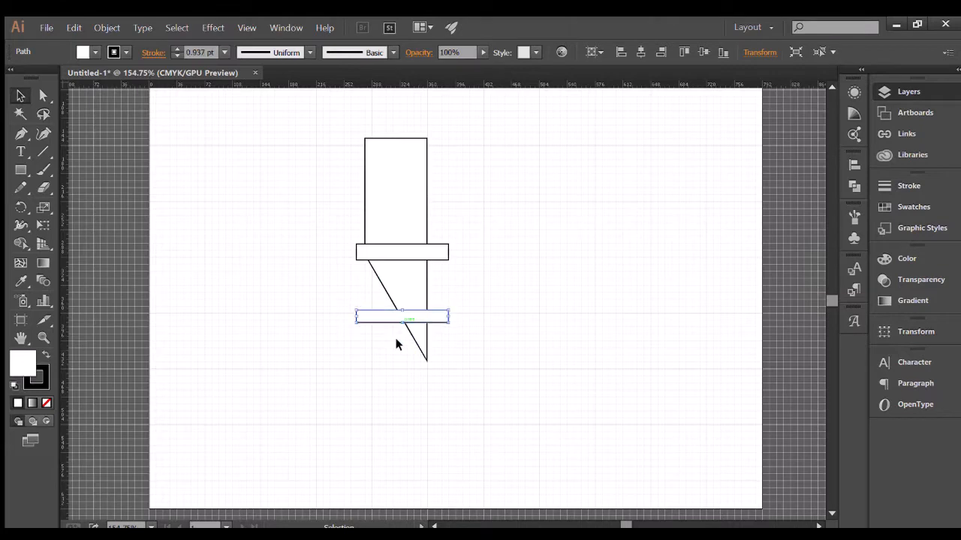
click(323, 289)
scroll(316, 285, up, 3)
scroll(271, 290, down, 2)
scroll(264, 290, up, 2)
click(431, 323)
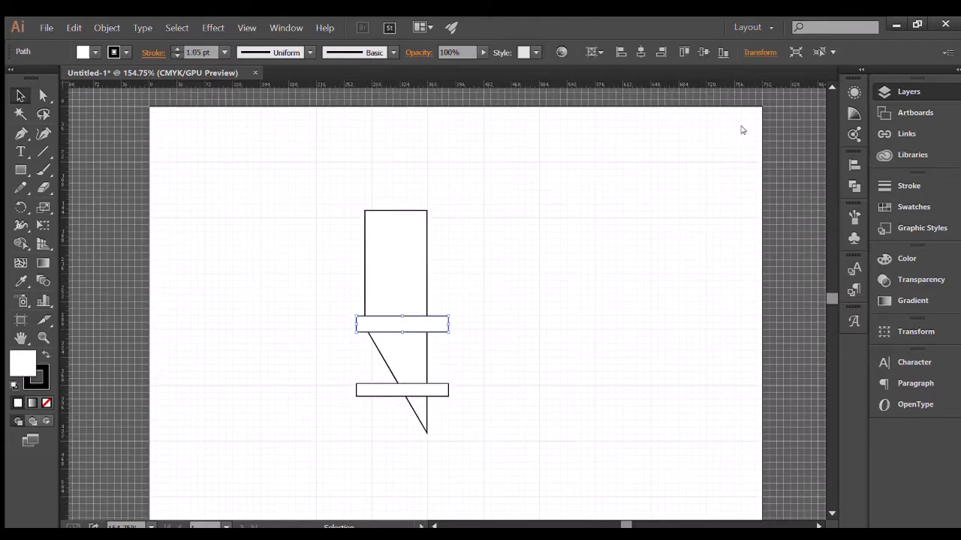
click(557, 305)
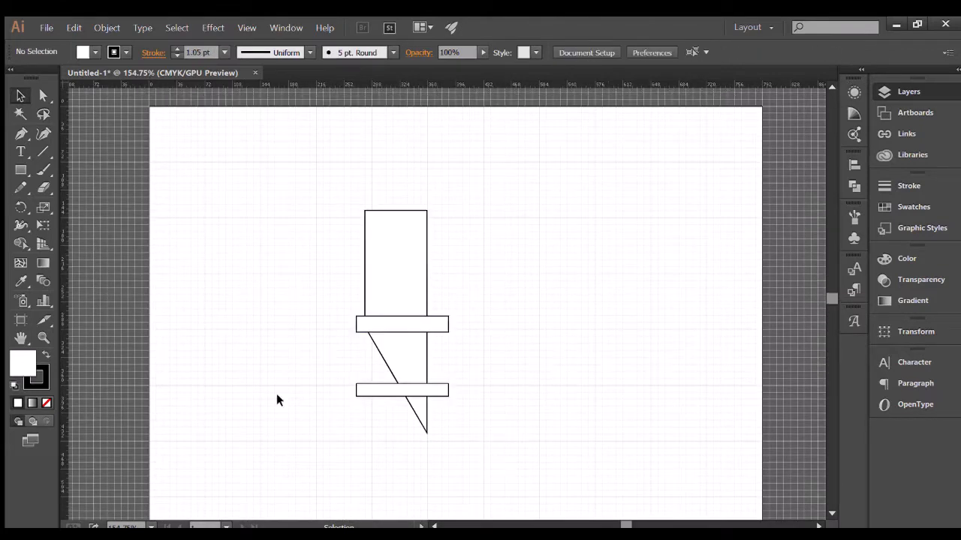
Place a copy of the upper bar rotated to vertical on the pencil body, stretching it from the bar past the body's upper edge
click(357, 331)
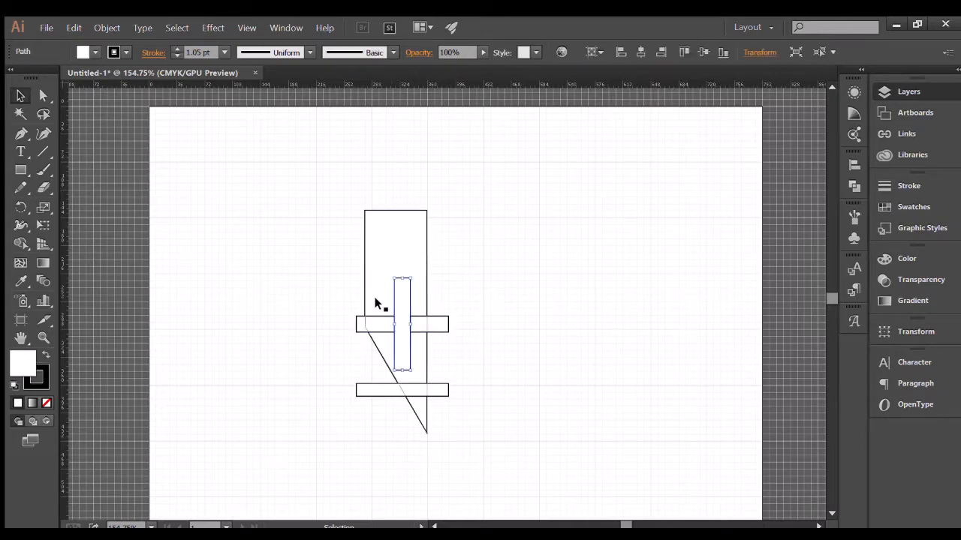
scroll(377, 296, up, 1)
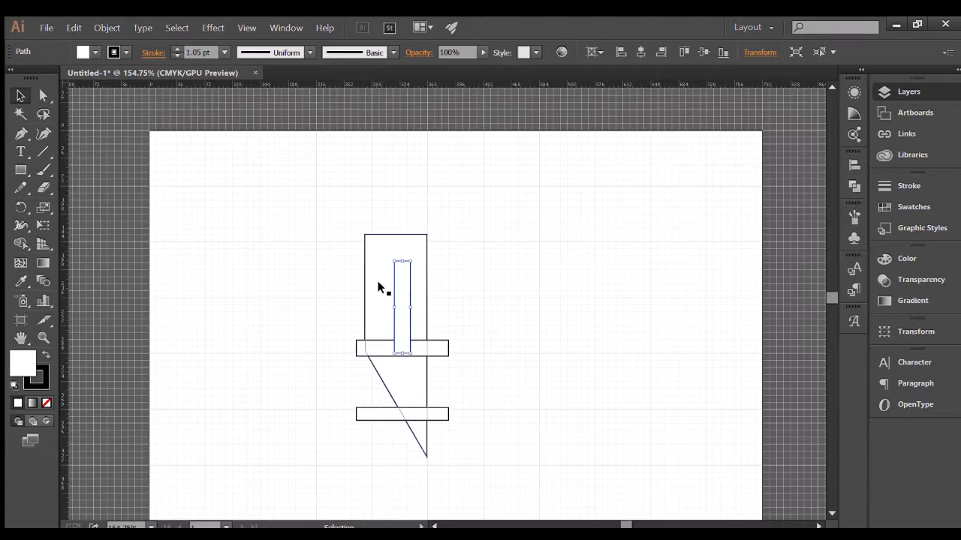
drag(402, 261, 397, 215)
click(315, 293)
click(392, 286)
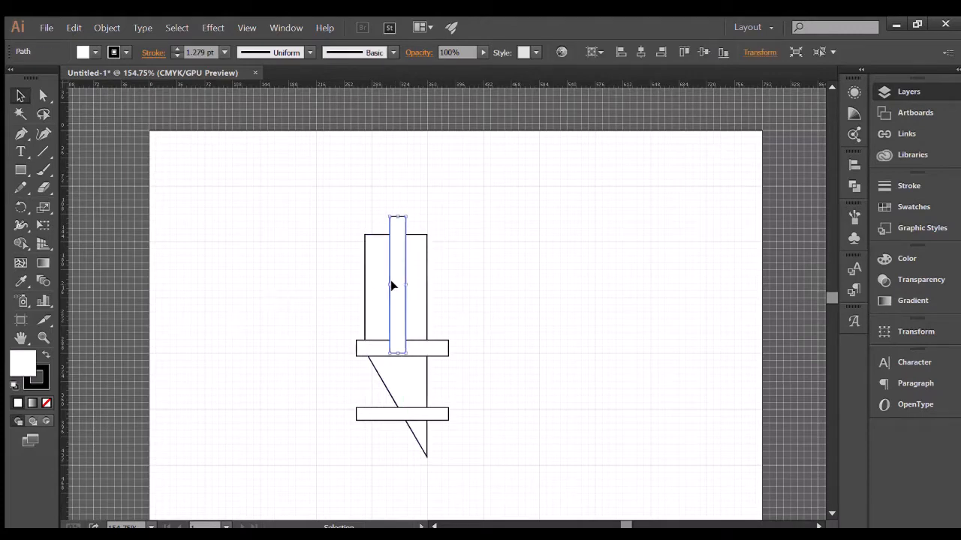
click(386, 207)
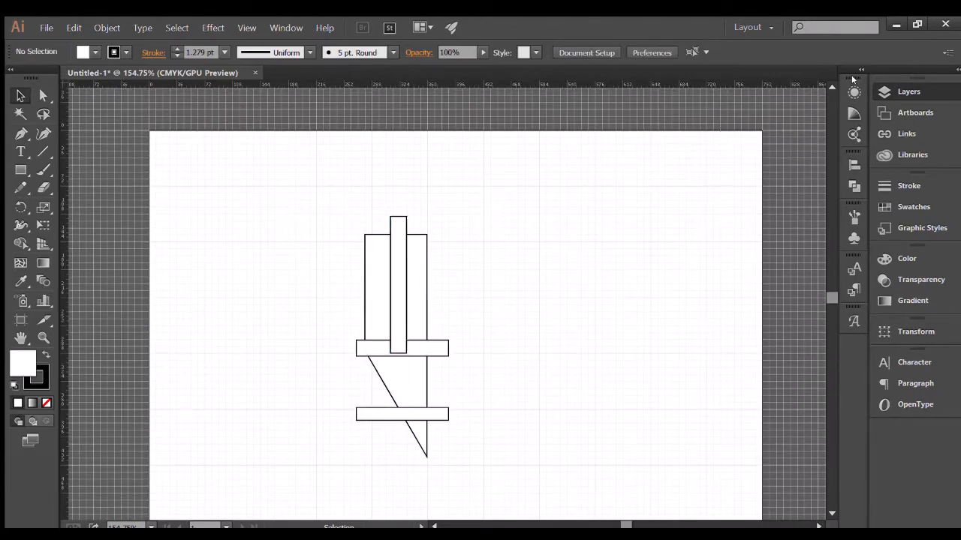
drag(394, 272, 332, 259)
scroll(377, 260, down, 1)
drag(325, 204, 339, 301)
scroll(338, 301, down, 3)
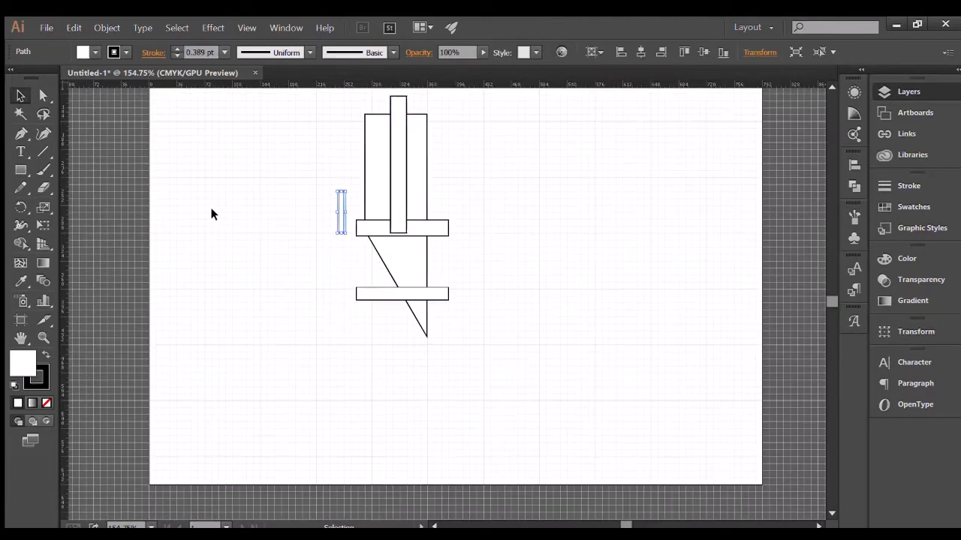
click(619, 136)
Draw a narrow slanted strip about 77 pt long along the diagonal edge between the two horizontal bars with the Pen tool
key(z)
click(443, 257)
click(444, 258)
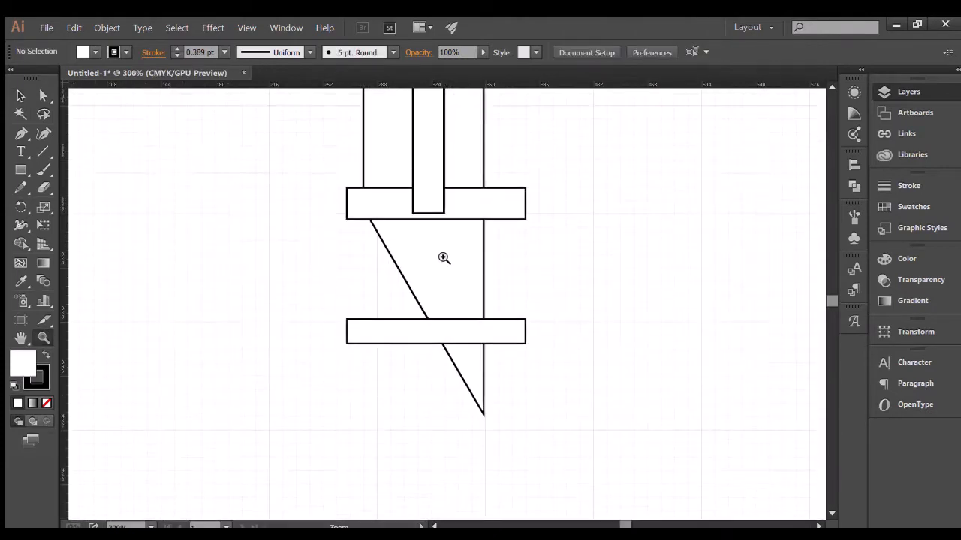
click(433, 247)
click(433, 247)
click(21, 134)
click(320, 143)
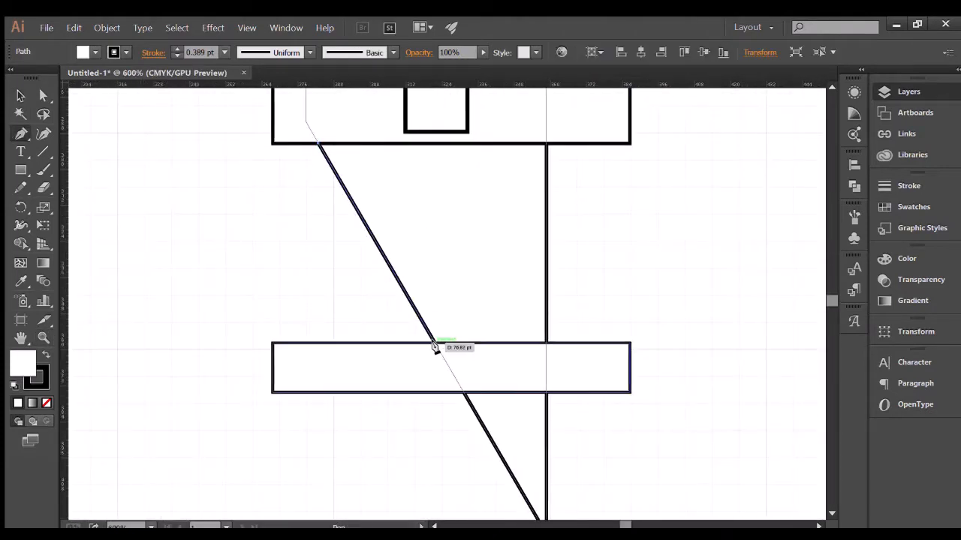
click(433, 344)
click(457, 342)
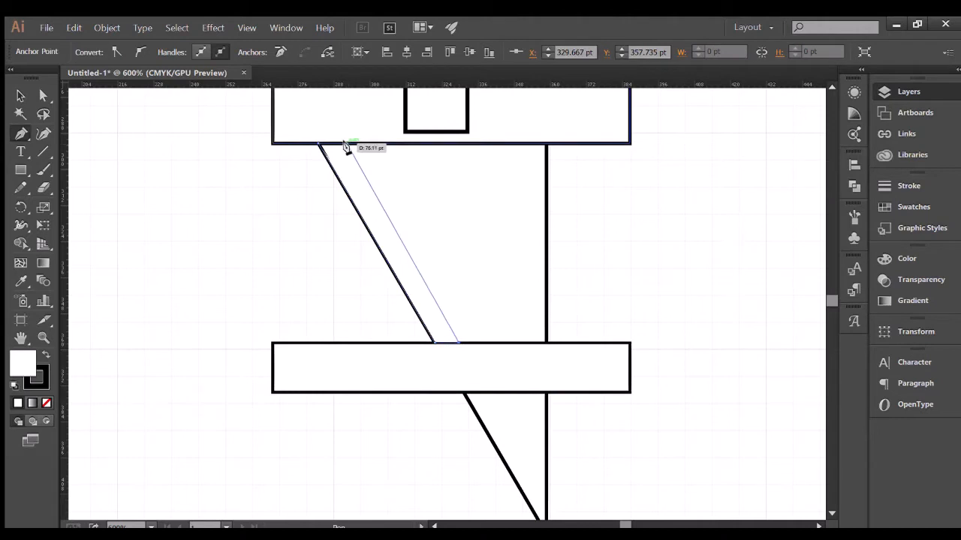
click(348, 143)
click(319, 143)
key(v)
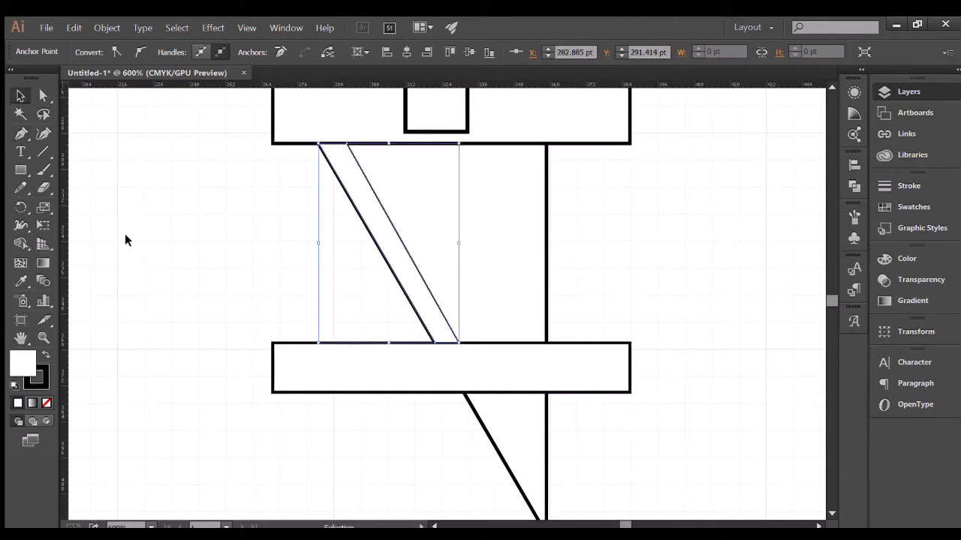
click(170, 239)
Nudge the slanted strip to the right, away from the diagonal edge
click(379, 232)
key(Right)
key(Right)
key(Right)
key(Right)
key(Right)
key(Right)
key(Right)
key(Right)
key(Right)
key(Right)
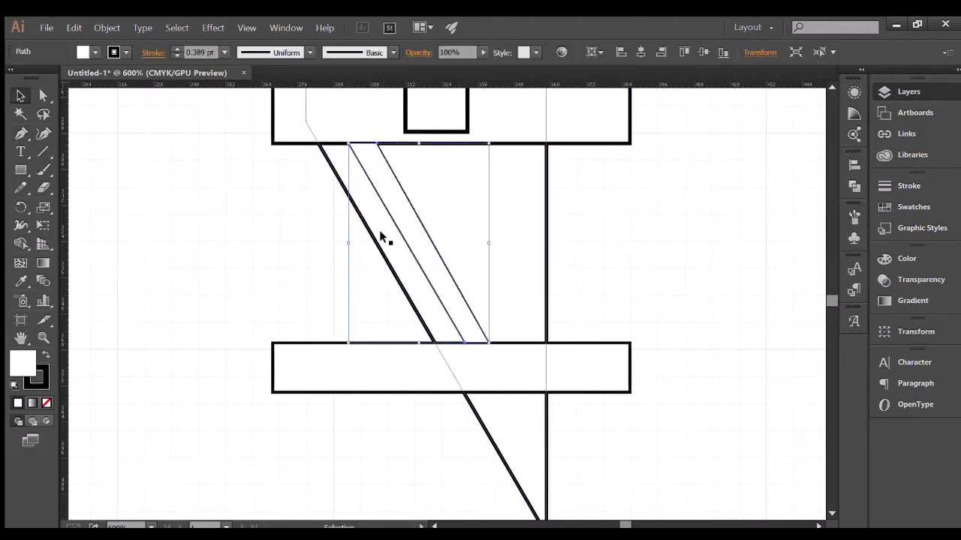
Stretch the slanted strip at both ends so that it slightly overlaps the upper and lower horizontal bars
scroll(382, 236, up, 2)
click(188, 277)
click(372, 193)
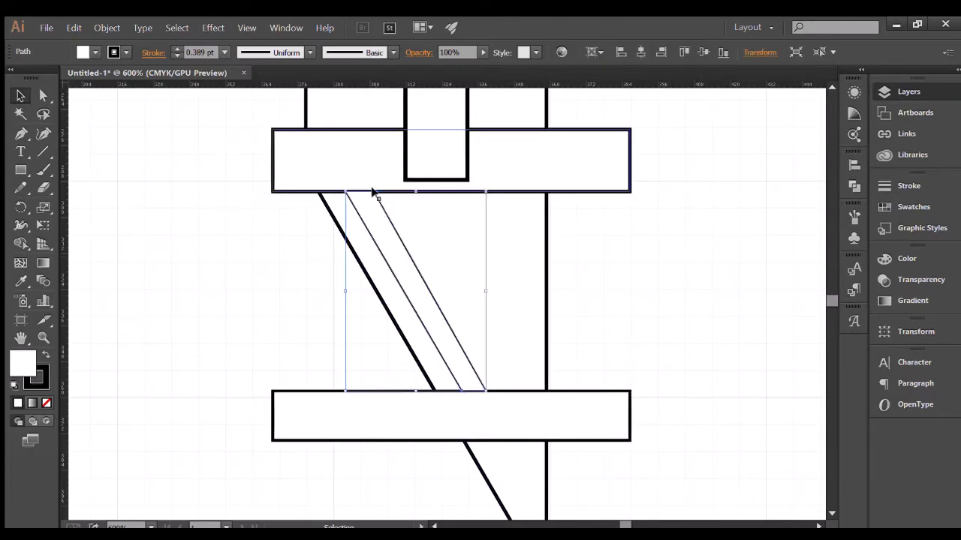
drag(416, 192, 417, 188)
click(407, 191)
scroll(408, 192, down, 4)
click(415, 203)
drag(416, 295, 416, 300)
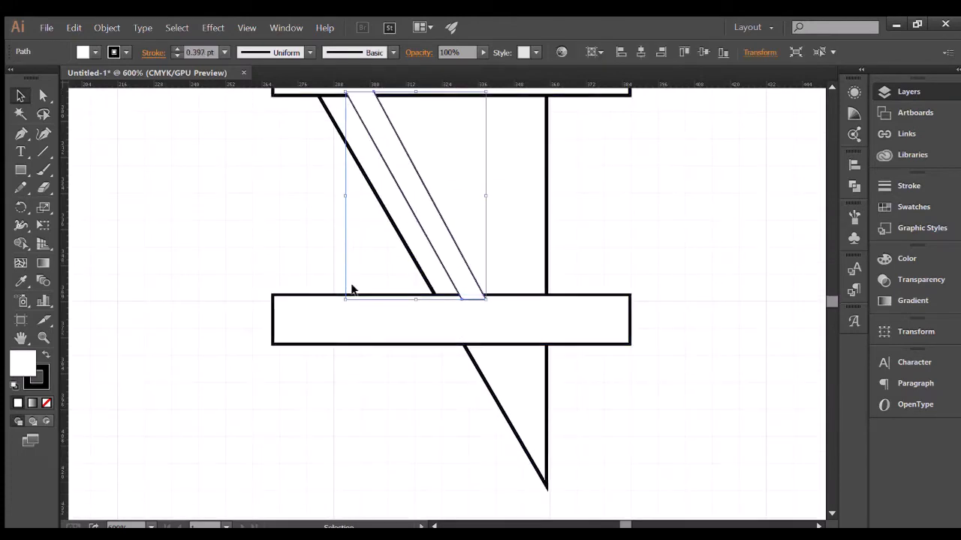
click(317, 269)
Delete the slanted strip between the two horizontal bars
scroll(303, 255, up, 4)
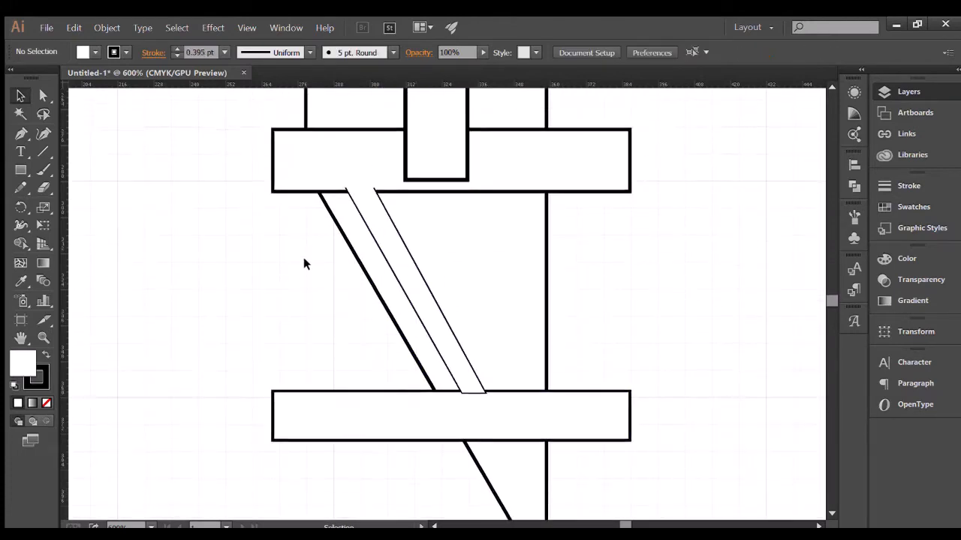
scroll(263, 242, up, 3)
click(374, 279)
click(553, 108)
scroll(385, 283, up, 2)
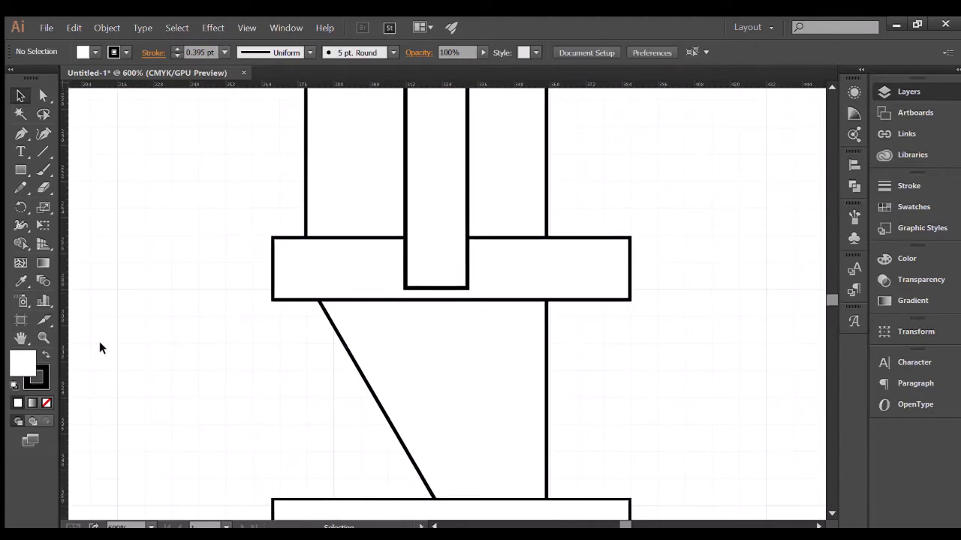
Select all shapes and use Shape Builder with a blue fill to create the two vertical strips, the slanted middle section and the tip
double_click(43, 338)
scroll(350, 342, up, 5)
click(21, 96)
scroll(383, 237, down, 1)
drag(383, 238, 479, 415)
key(shift+m)
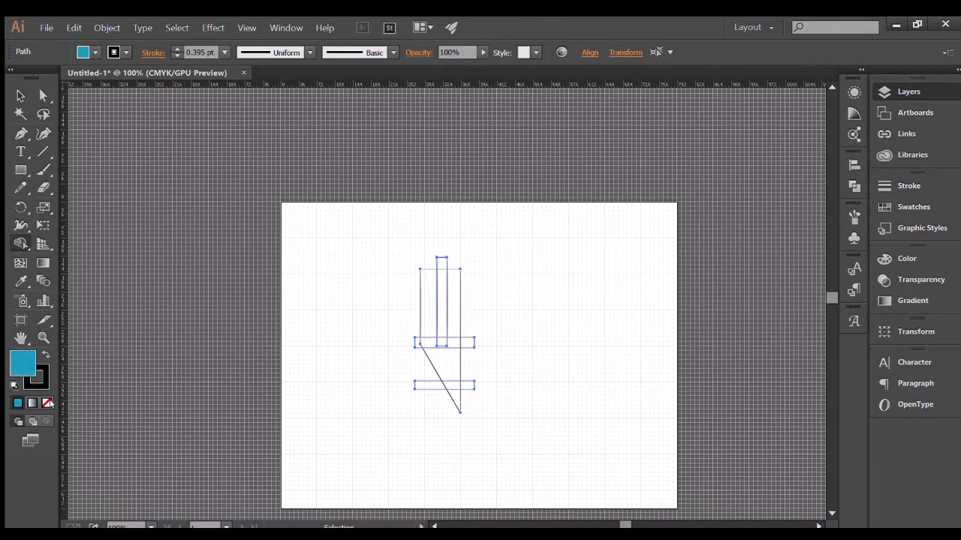
click(426, 303)
click(452, 310)
click(441, 355)
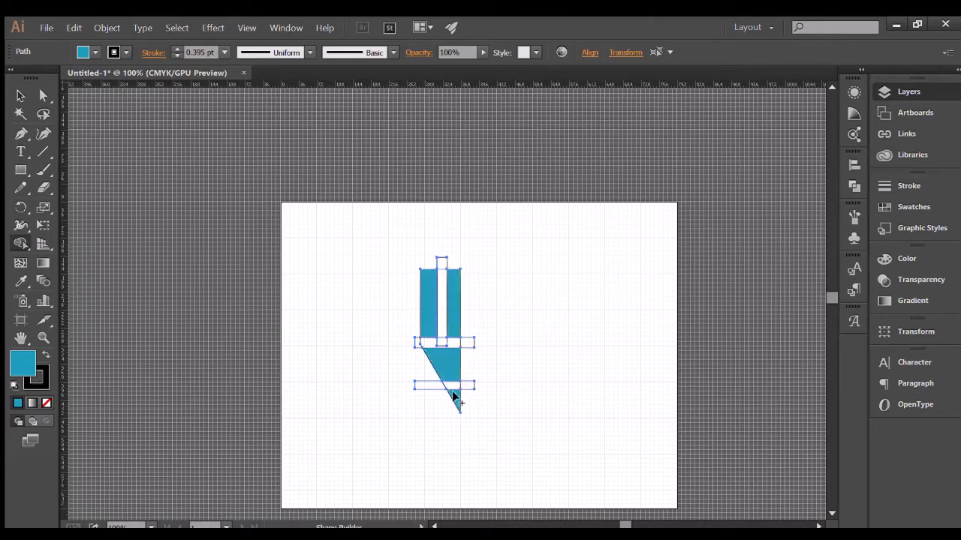
key(v)
key(ctrl+shift+a)
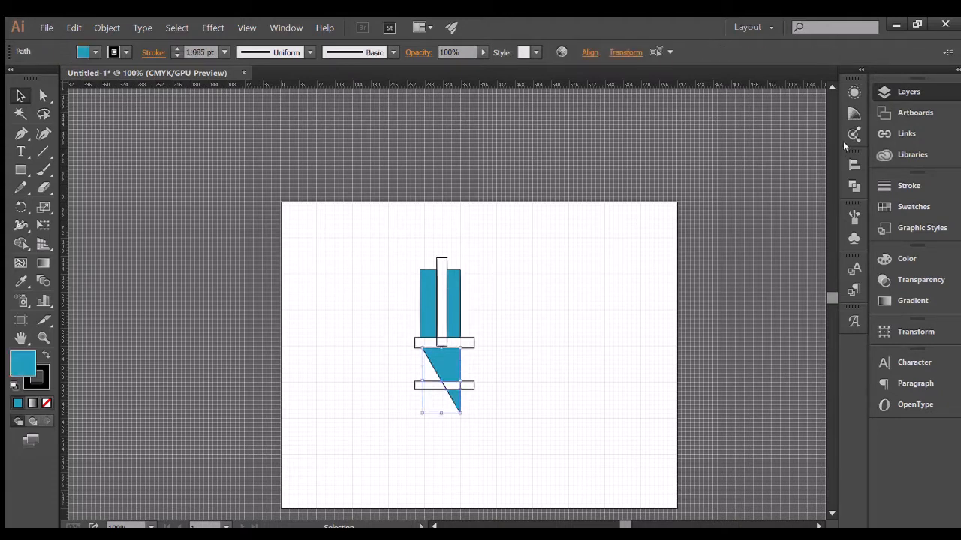
Mirror a copy of the four blue pieces horizontally and move it right until both halves meet at the pencil's centre line
scroll(466, 343, down, 2)
scroll(443, 225, down, 2)
scroll(439, 237, up, 1)
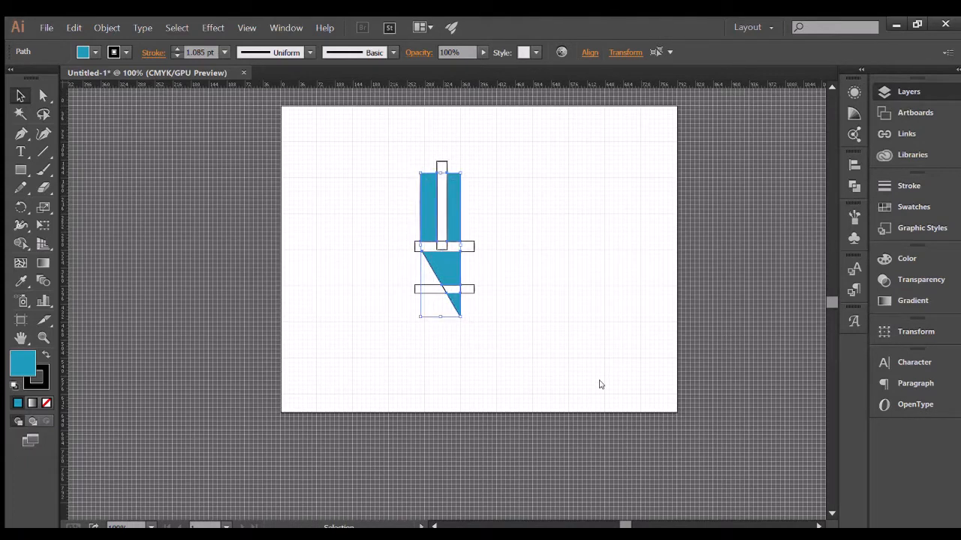
key(Right)
key(Right)
key(Right)
key(Right)
key(Right)
key(Right)
key(Right)
key(Right)
key(Right)
key(Right)
key(Right)
key(Right)
key(Right)
key(Right)
key(Right)
key(shift+Right)
key(shift+Right)
key(shift+Right)
key(shift+Right)
key(shift+Right)
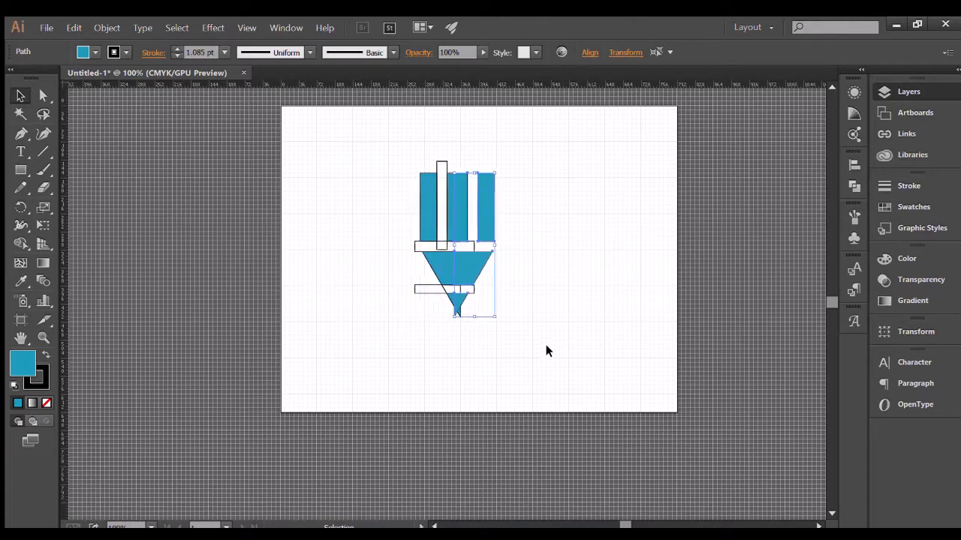
key(Right)
key(Right)
key(Right)
key(Right)
key(Right)
key(Right)
key(Right)
key(Right)
click(545, 350)
Delete the white construction bars and undo the accidental move of the pencil pieces
scroll(545, 350, up, 1)
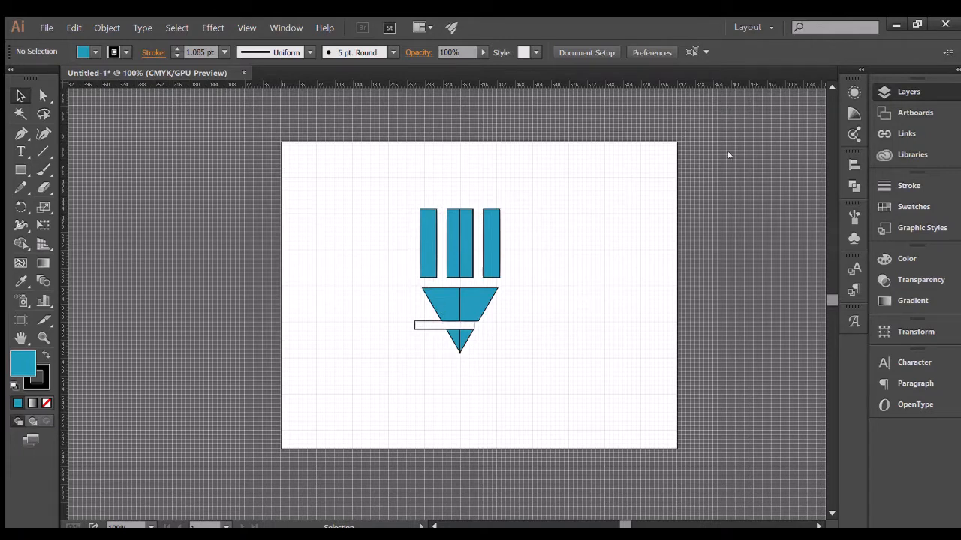
drag(463, 294, 510, 331)
key(ctrl+z)
Merge the two halves of the trapezoid and of the tip into single shapes with Shape Builder
drag(365, 191, 528, 361)
click(16, 246)
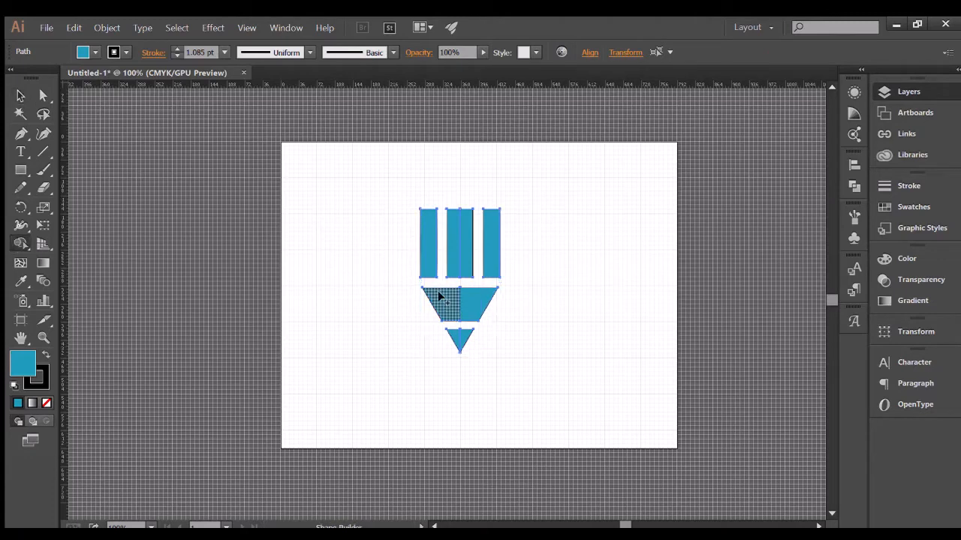
drag(457, 298, 471, 301)
click(18, 96)
click(642, 177)
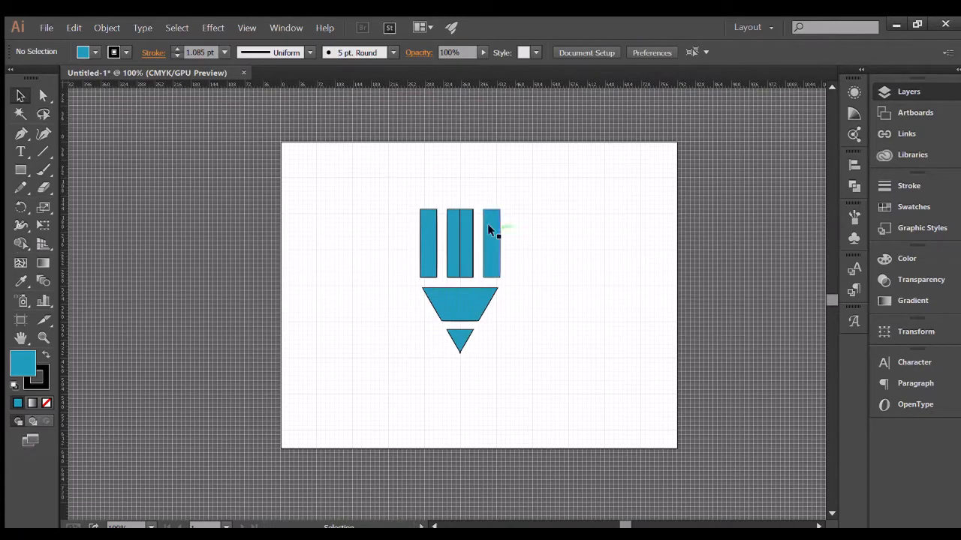
Remove the stroke from the vertical strips of the pencil body
drag(453, 248, 492, 260)
click(41, 381)
click(46, 403)
click(385, 199)
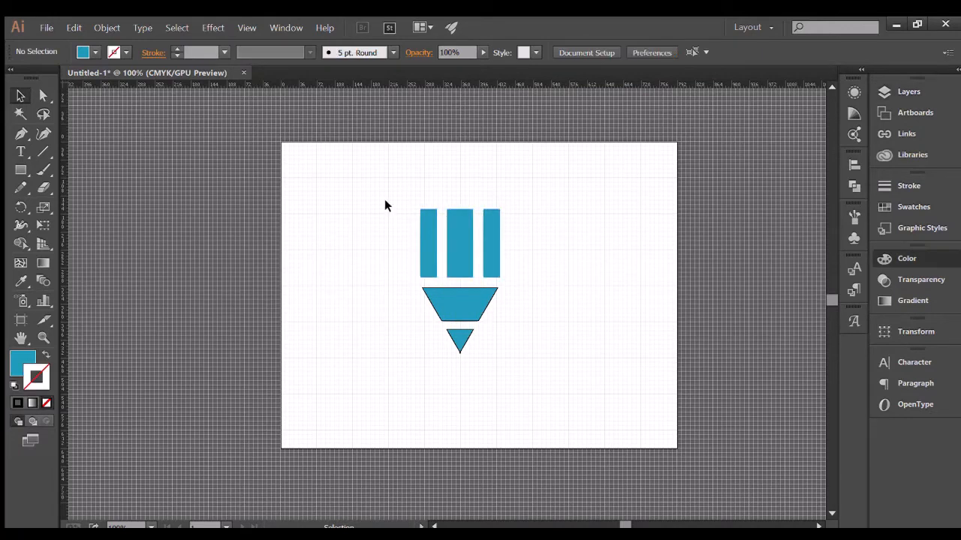
Remove the stroke from the trapezoid and the triangular tip
scroll(459, 268, down, 1)
click(459, 269)
click(47, 403)
click(390, 319)
click(459, 302)
click(47, 403)
click(405, 323)
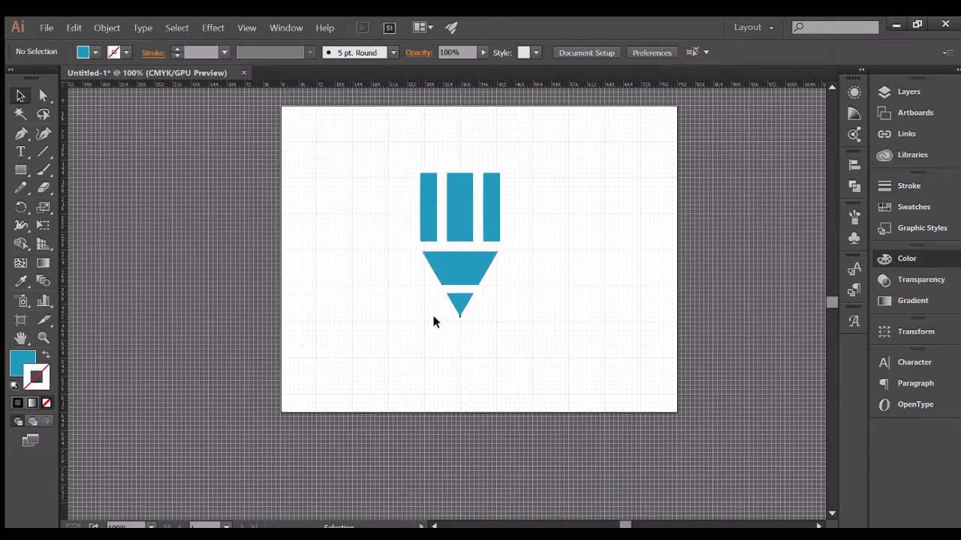
Delete the black leftover stroke fragments at the point of the pencil tip
double_click(460, 316)
key(Delete)
click(75, 98)
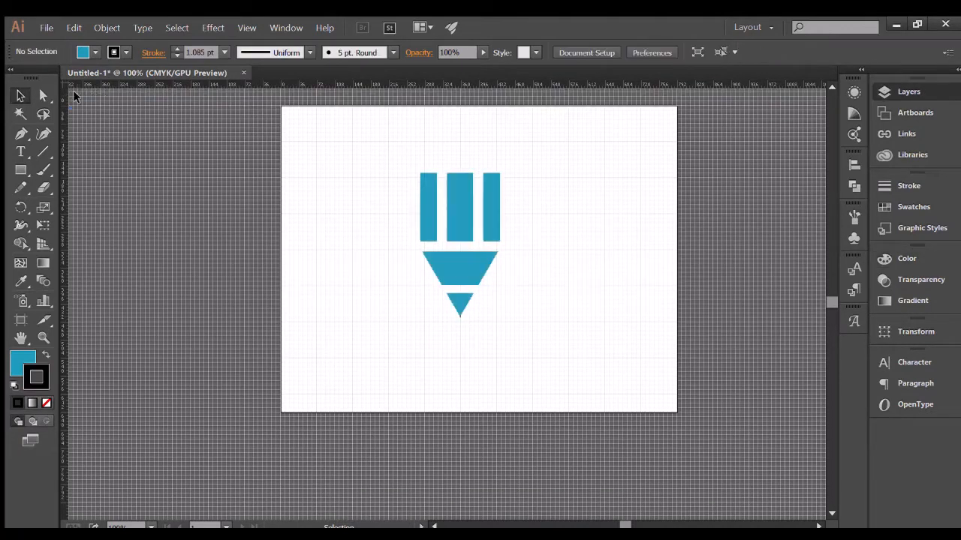
click(458, 316)
key(Delete)
scroll(259, 289, up, 2)
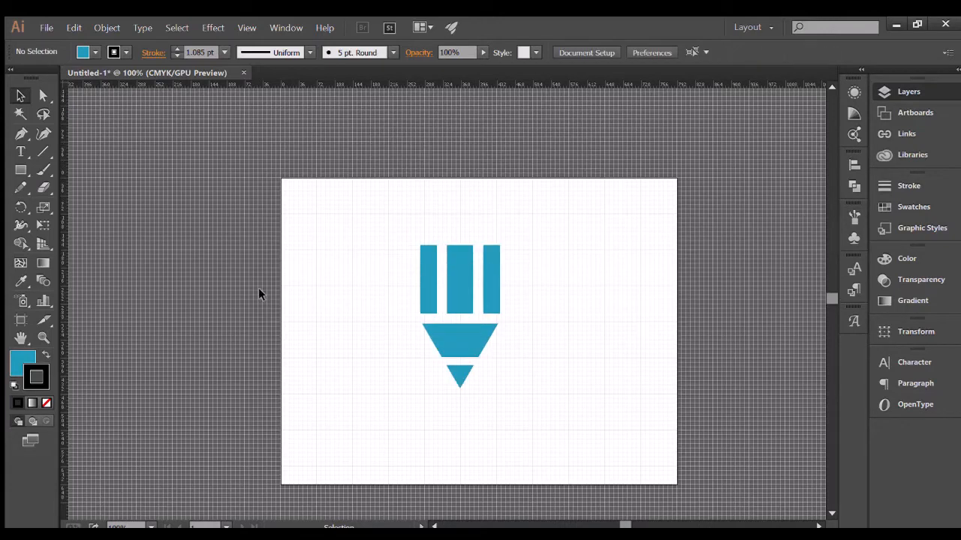
Move all the pencil pieces together straight down to leave more room above them on the artboard
scroll(338, 225, down, 1)
drag(382, 196, 518, 361)
drag(456, 250, 457, 296)
click(355, 251)
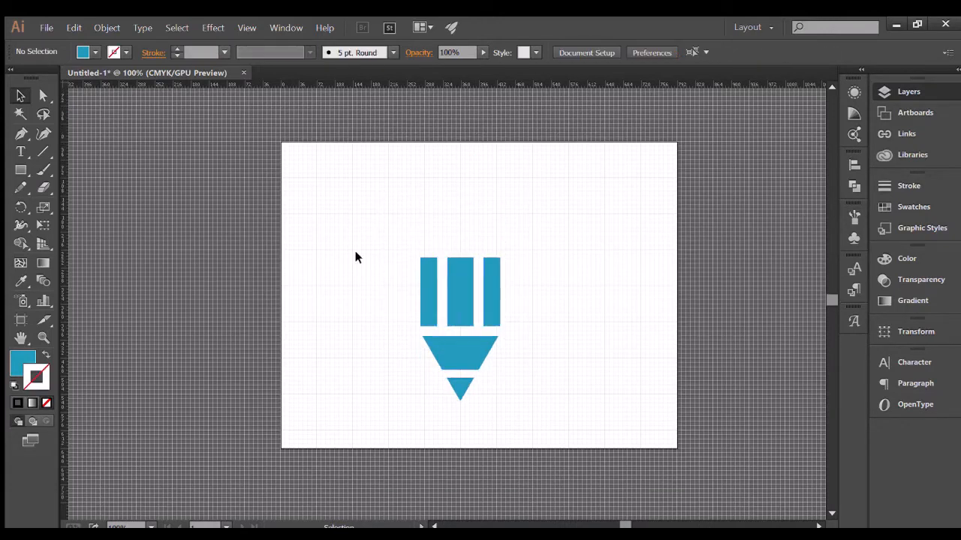
click(43, 338)
click(400, 245)
click(596, 321)
key(p)
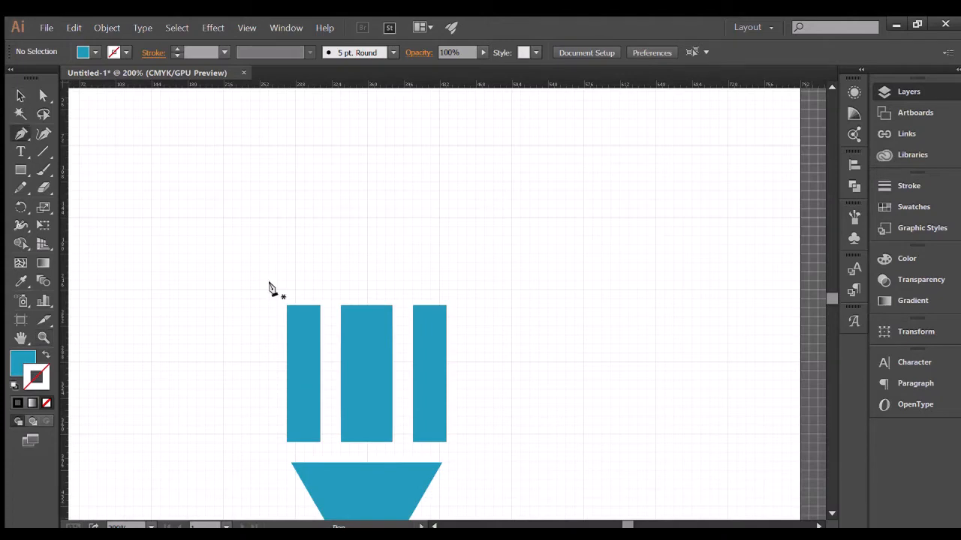
click(178, 273)
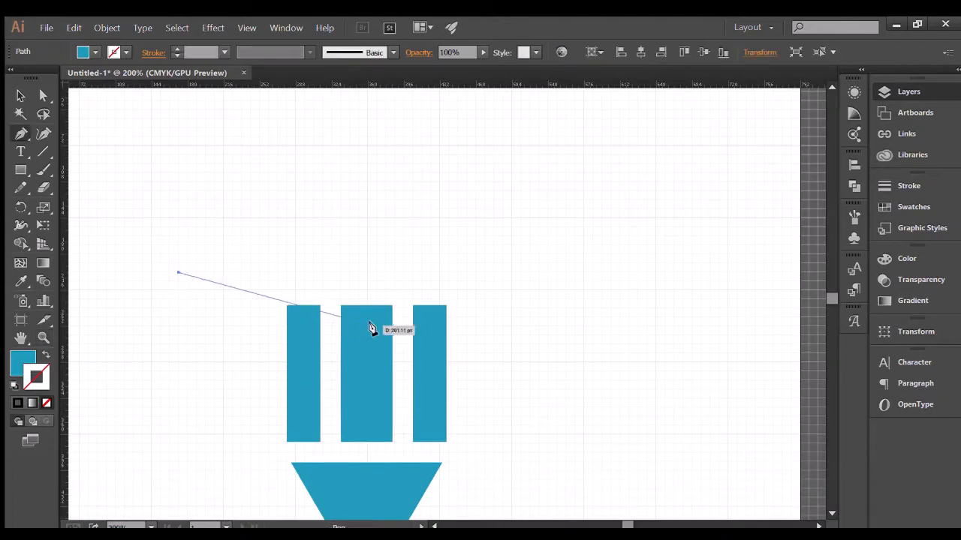
click(343, 307)
scroll(368, 278, up, 2)
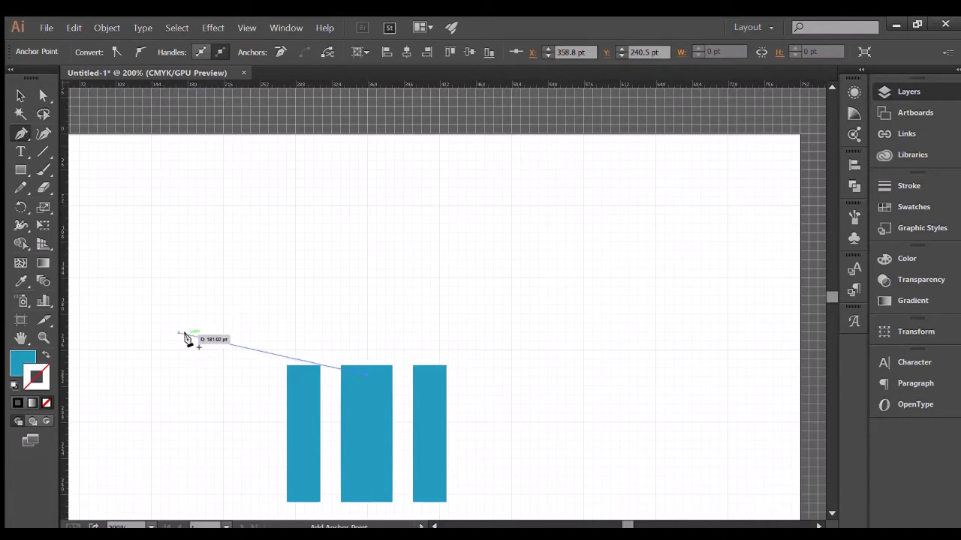
key(ctrl+z)
key(ctrl+z)
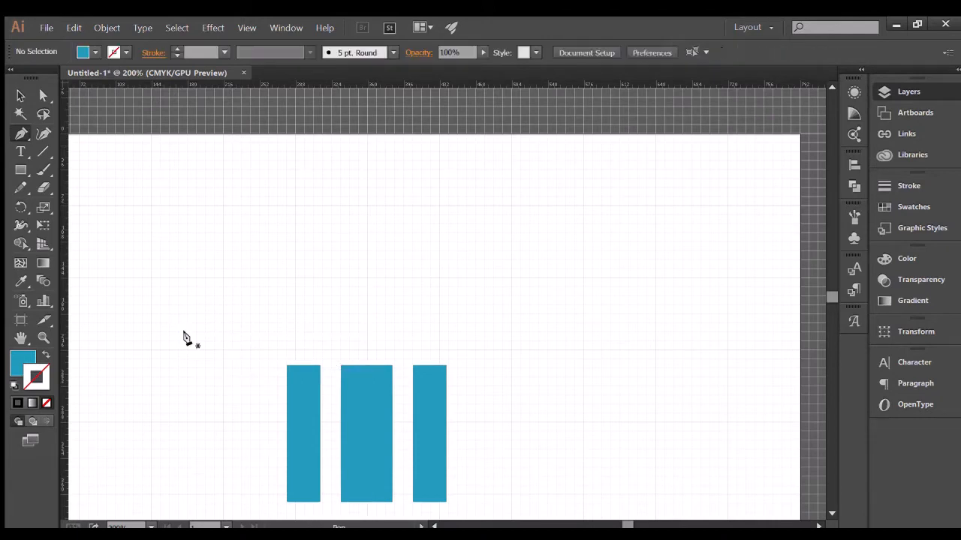
Draw a four-sided blue block above the pencil with the Pen tool, about 180 pt wide and 171 pt high, ending on the middle strip's centre line
click(187, 334)
click(366, 367)
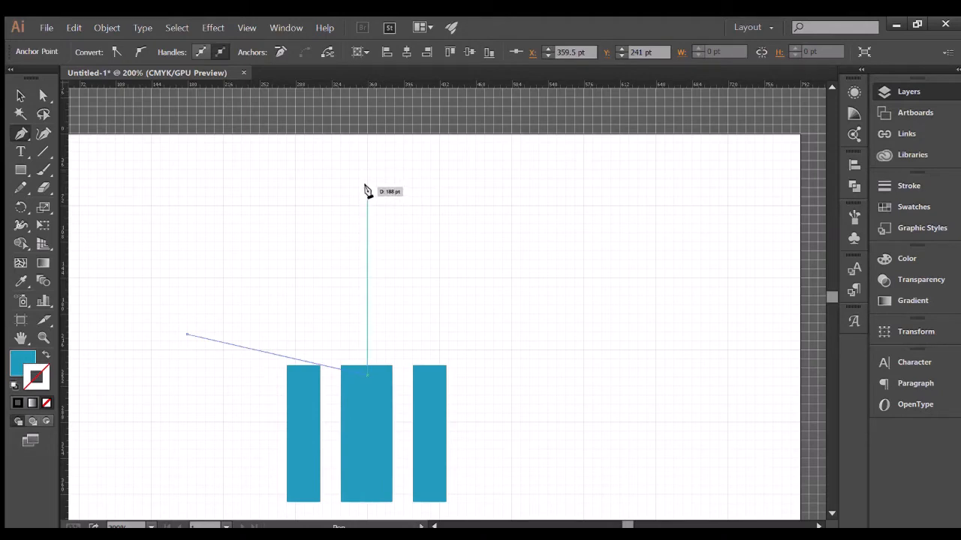
click(367, 204)
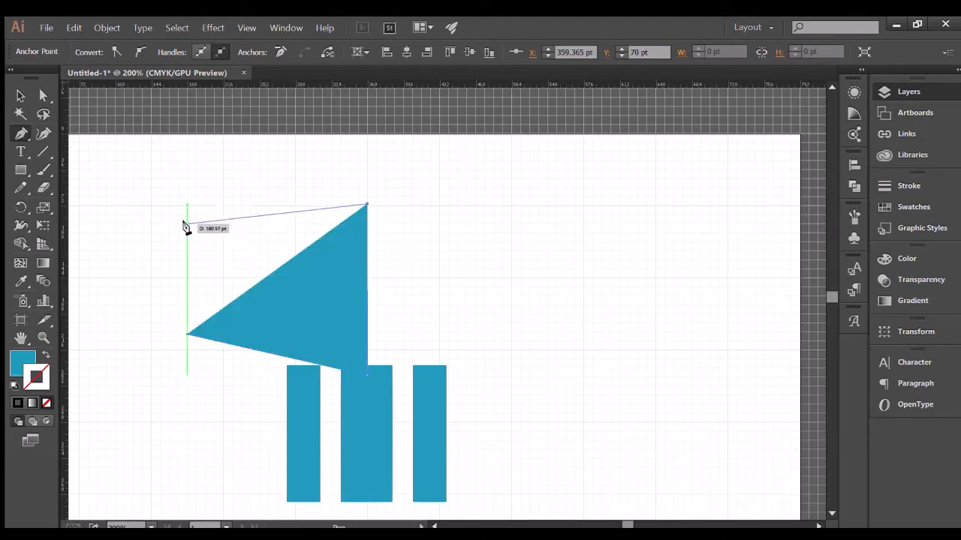
click(187, 220)
click(187, 331)
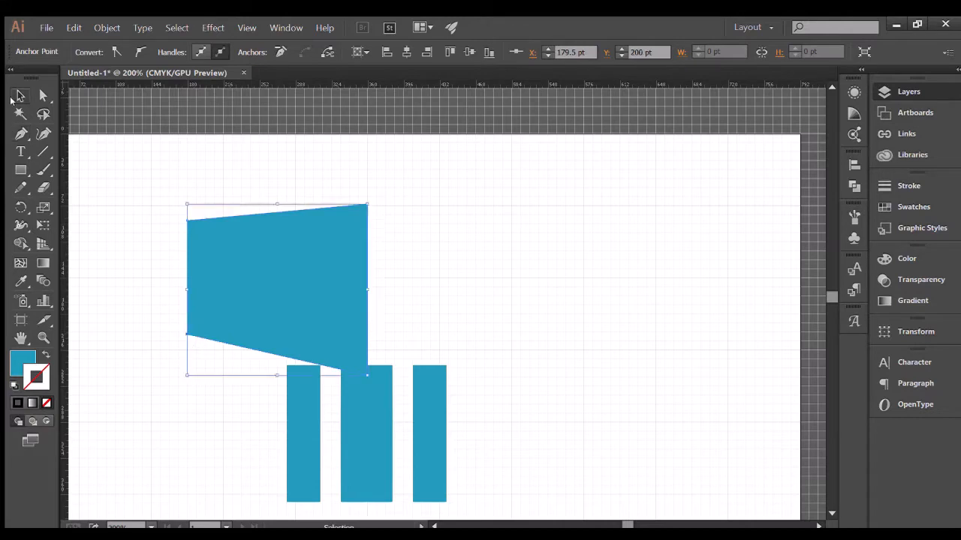
key(ctrl+shift+a)
Select all the artwork and scale it down from its upper-left corner
scroll(260, 247, up, 2)
key(shift+m)
scroll(269, 198, down, 5)
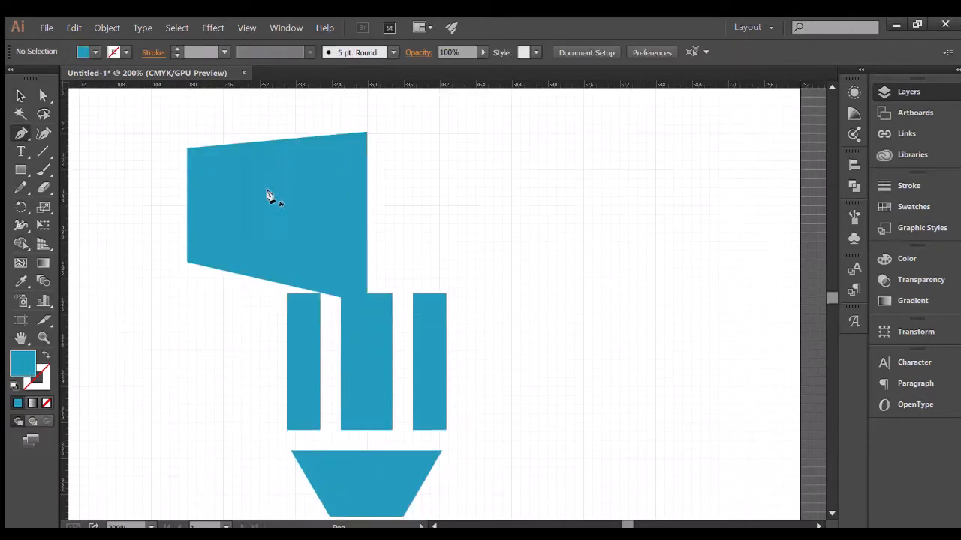
scroll(147, 143, up, 2)
scroll(152, 135, down, 2)
key(v)
key(ctrl+a)
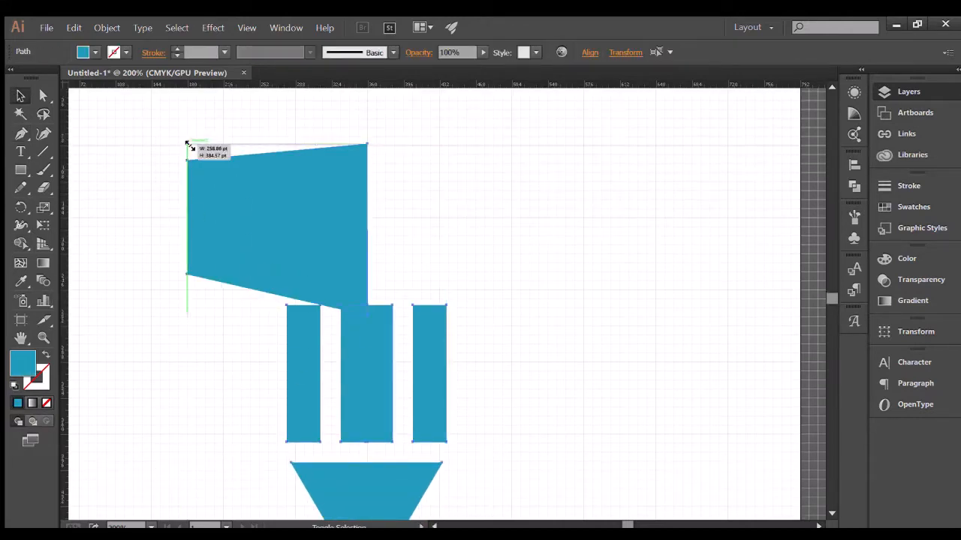
drag(187, 143, 266, 199)
click(142, 165)
scroll(143, 166, down, 2)
scroll(142, 160, up, 3)
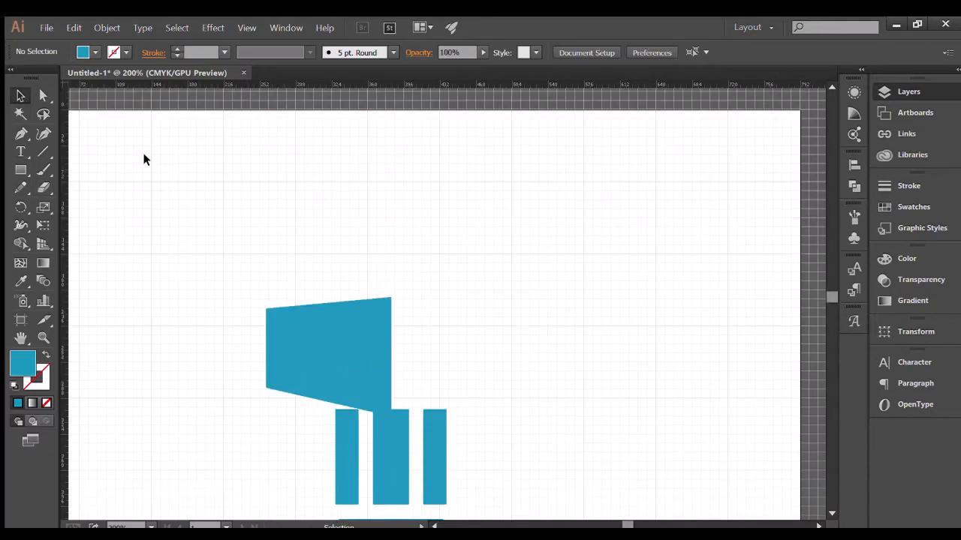
Draw a narrow wedge with the Pen tool from the block's upper-right corner out to about X 170 pt, Y 163 pt
click(21, 133)
click(390, 298)
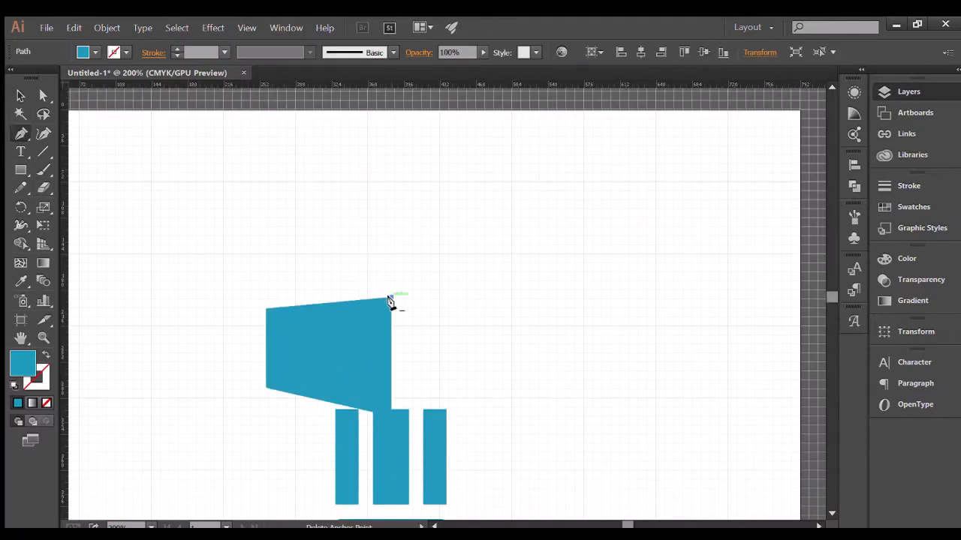
click(390, 256)
scroll(187, 202, down, 2)
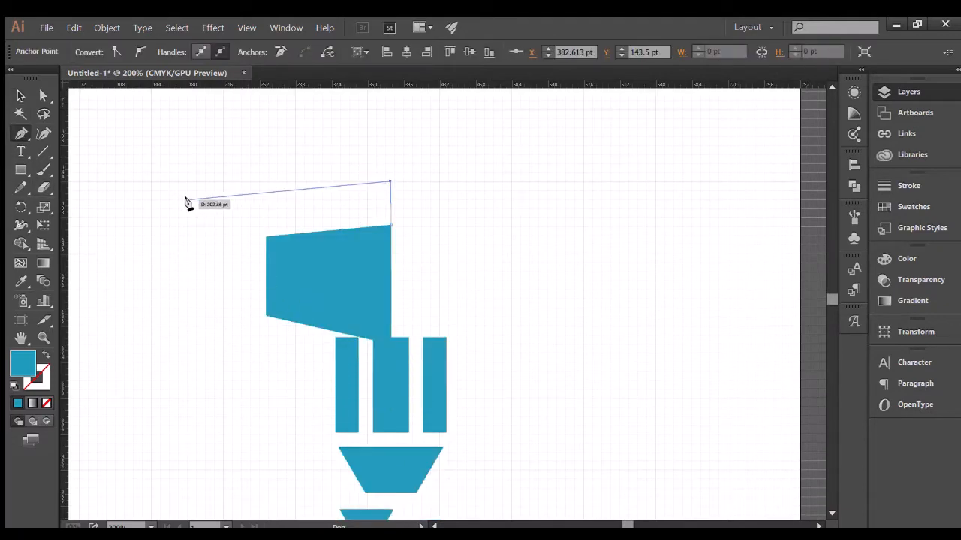
click(177, 203)
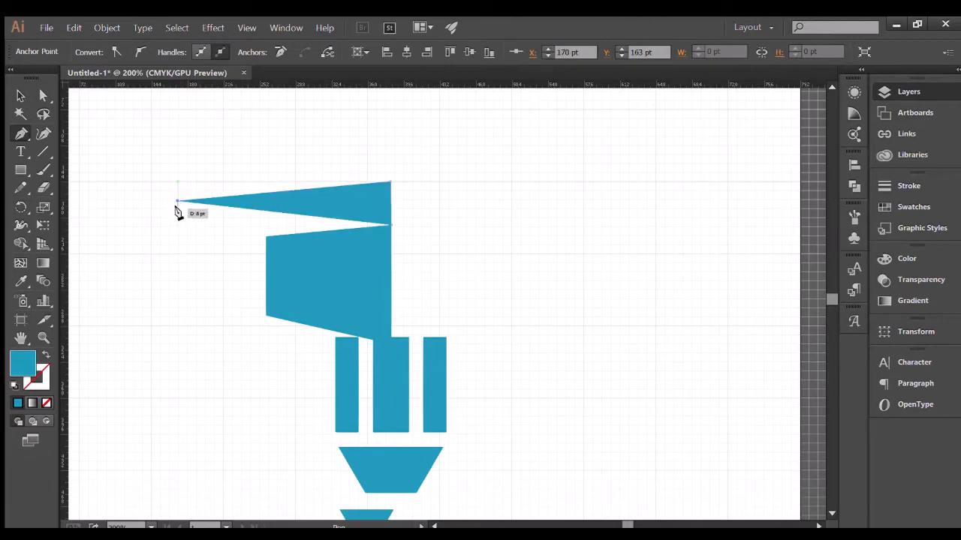
click(390, 189)
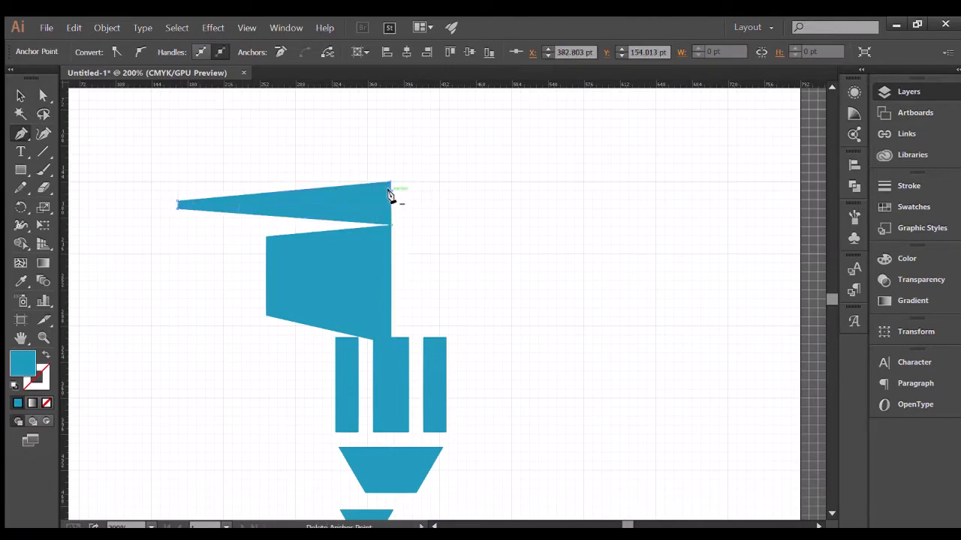
Remove the wedge's anchor at the block's corner and close the path as a thin slanted strip ending near X 383 pt
key(ctrl+z)
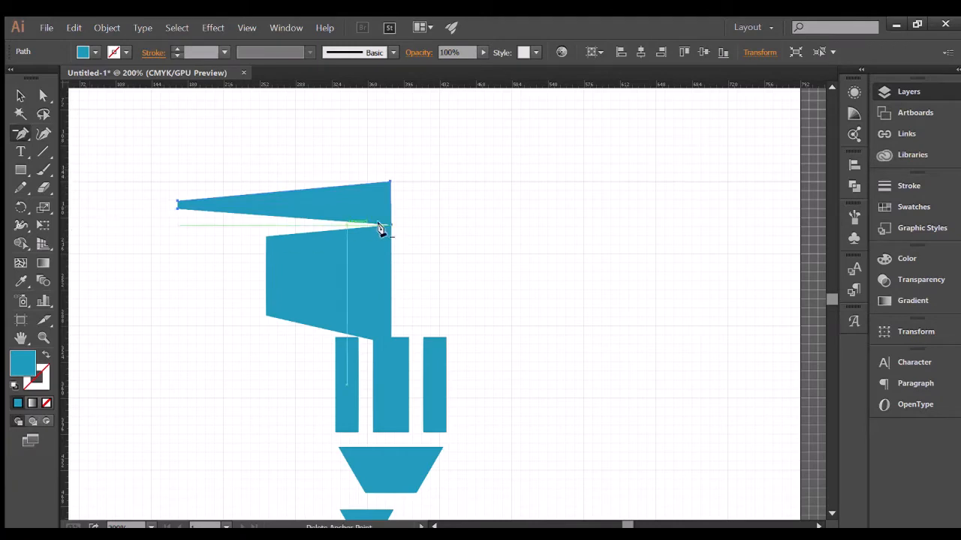
click(390, 223)
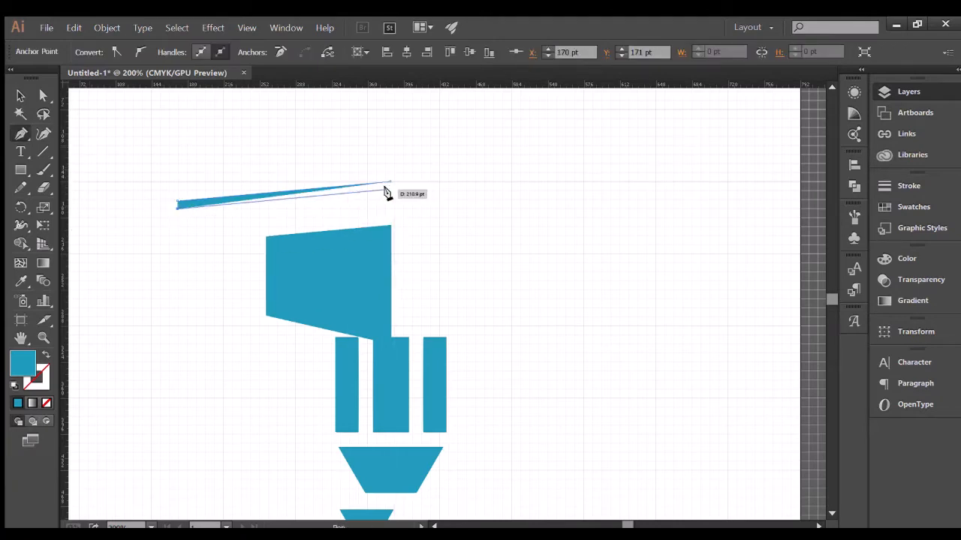
click(390, 193)
drag(389, 185, 388, 189)
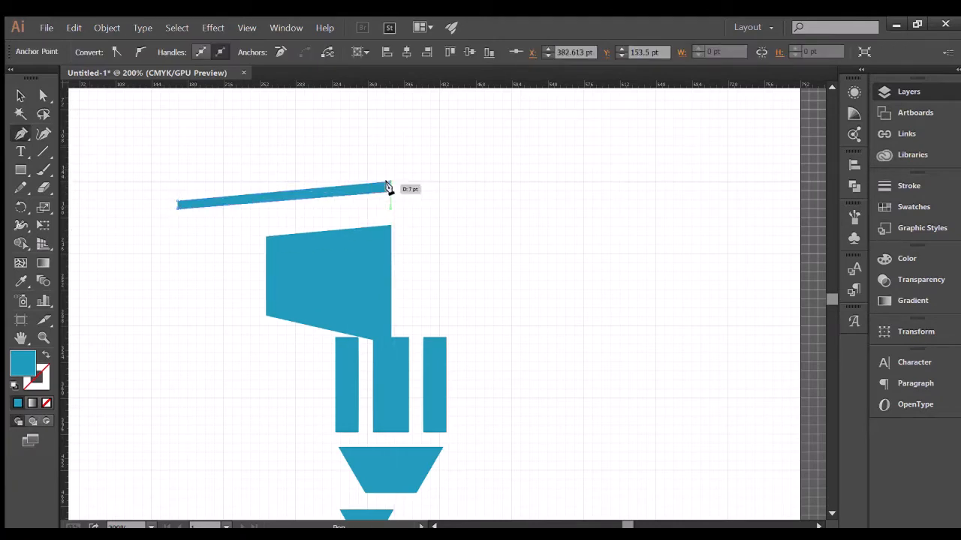
click(19, 96)
click(644, 385)
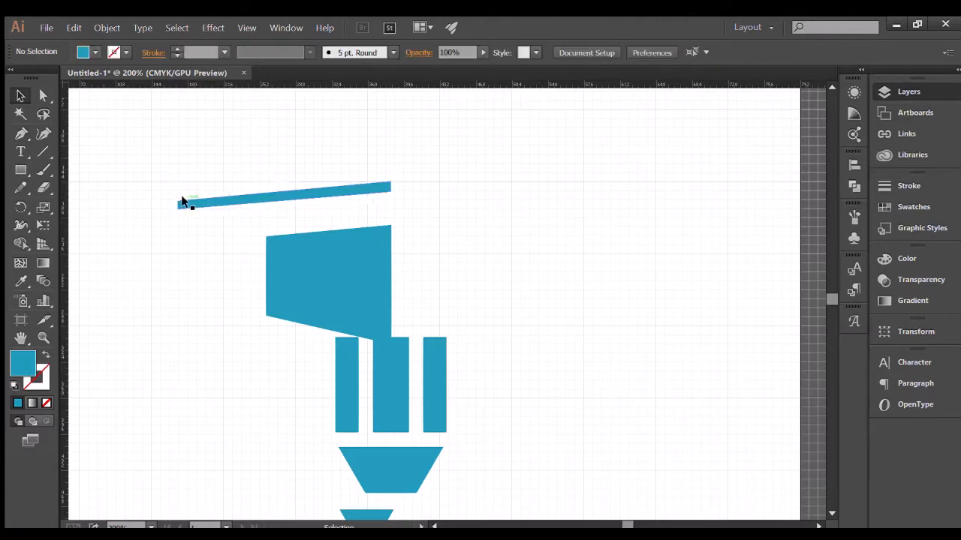
Fill the gap between the slanted strip and the block with a four-sided blue shape that meets the strip's outer end
scroll(133, 187, up, 1)
key(p)
click(391, 239)
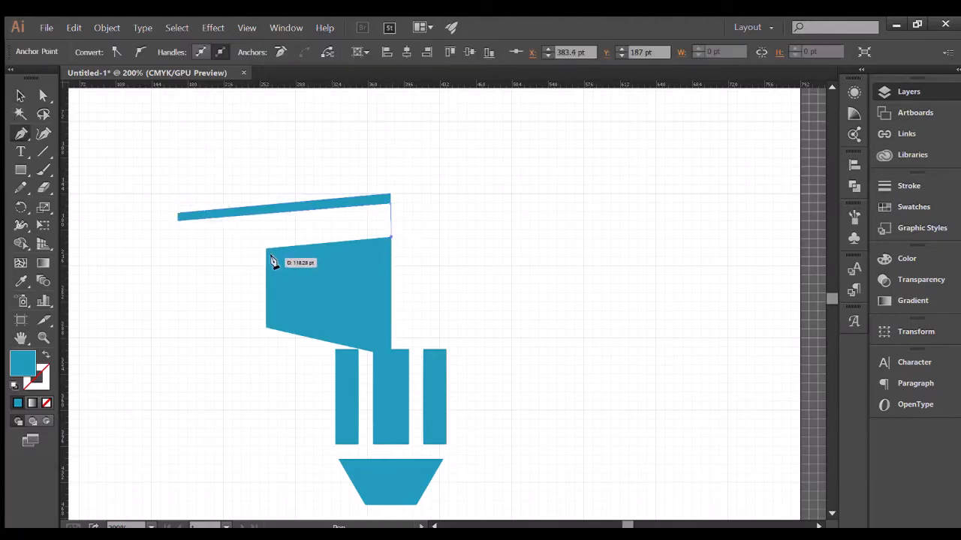
click(266, 248)
click(178, 217)
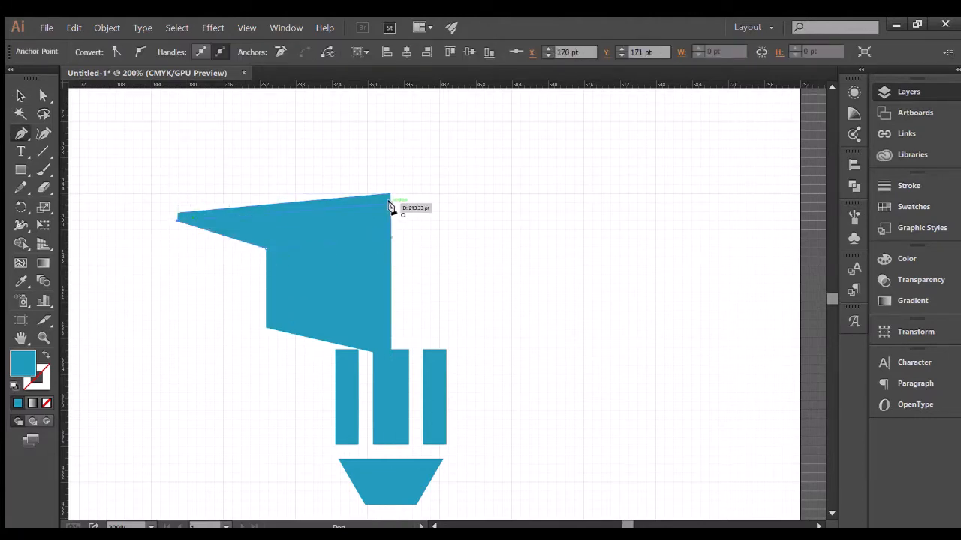
click(389, 202)
click(20, 95)
click(75, 150)
Examine the shapes above the pencil one by one in isolation mode
click(274, 206)
double_click(284, 205)
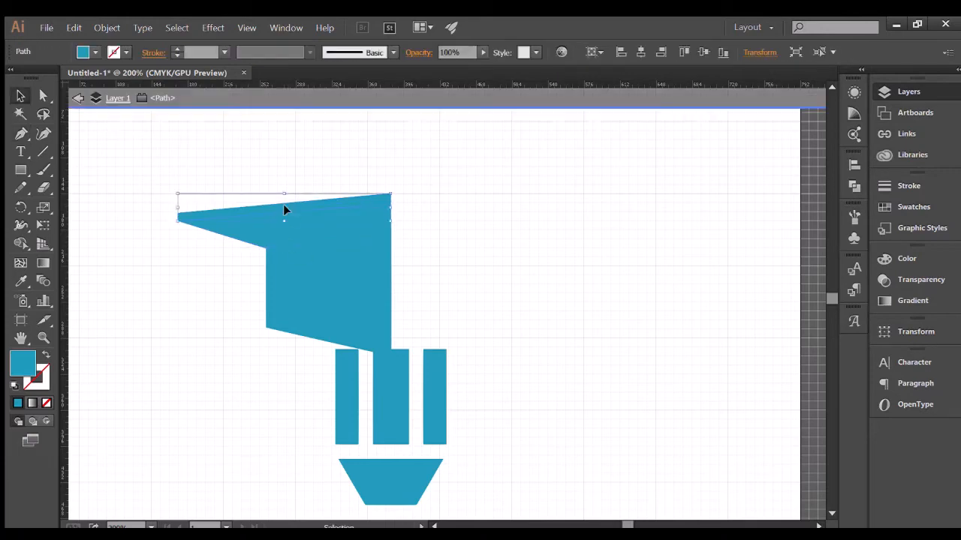
double_click(78, 98)
double_click(309, 298)
double_click(78, 98)
scroll(429, 154, down, 4)
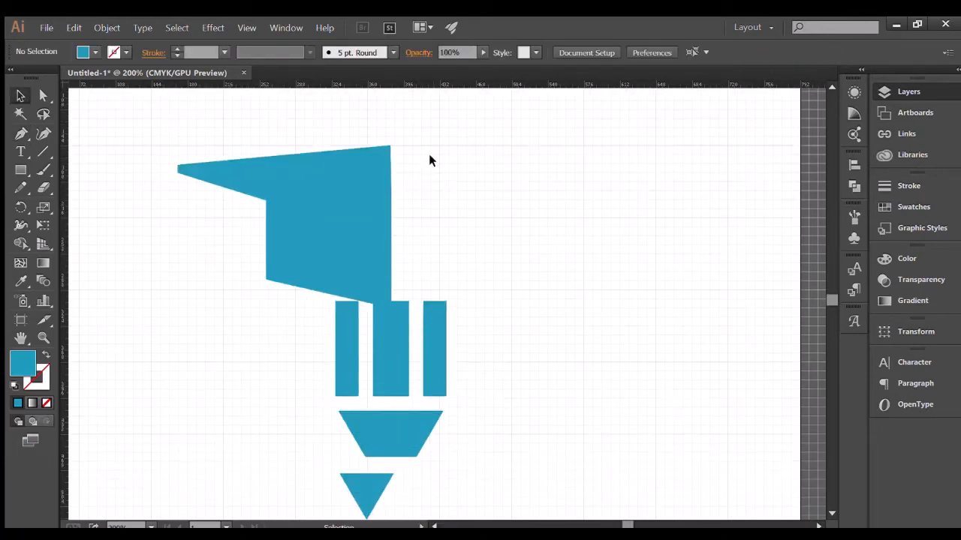
scroll(298, 183, up, 4)
scroll(218, 156, down, 2)
Scale the three shapes above the pencil down slightly, keeping their lower-right corner in place
drag(145, 143, 390, 295)
scroll(179, 209, up, 3)
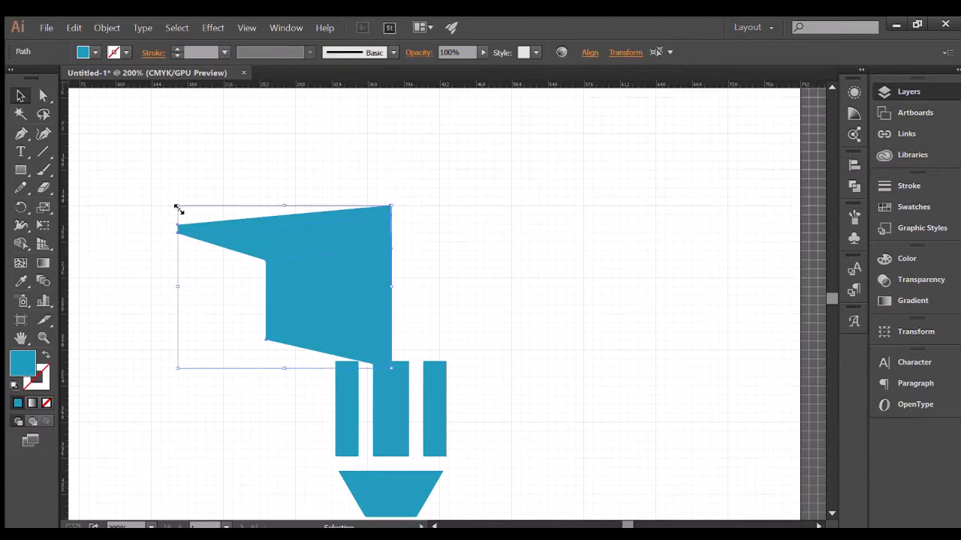
drag(179, 209, 199, 223)
scroll(195, 218, down, 6)
click(197, 218)
scroll(285, 225, up, 5)
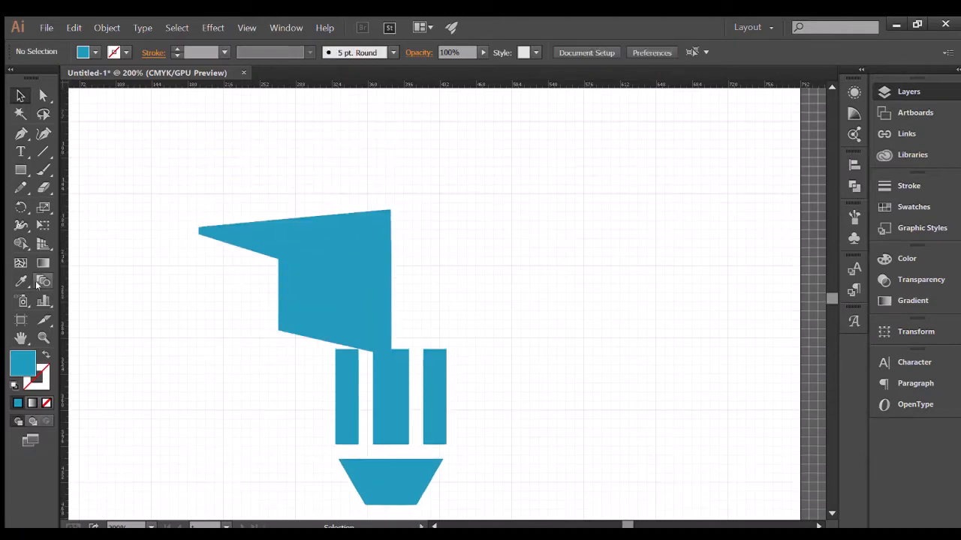
Draw three nearly square blue rectangles side by side in the empty area above the slanted shapes
key(m)
scroll(368, 250, up, 5)
drag(138, 155, 188, 190)
key(ctrl+z)
drag(144, 165, 203, 218)
drag(221, 153, 278, 204)
mouse_move(296, 150)
mouse_down()
mouse_move(337, 199)
mouse_move(348, 199)
mouse_up()
scroll(347, 199, down, 5)
Recolour the four-sided block above the pencil dark indigo
click(19, 98)
click(334, 308)
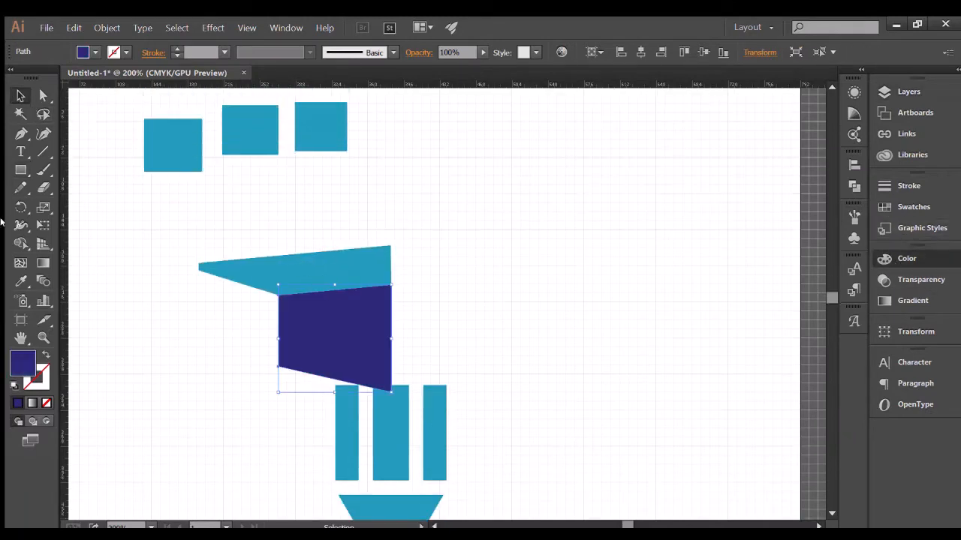
click(368, 233)
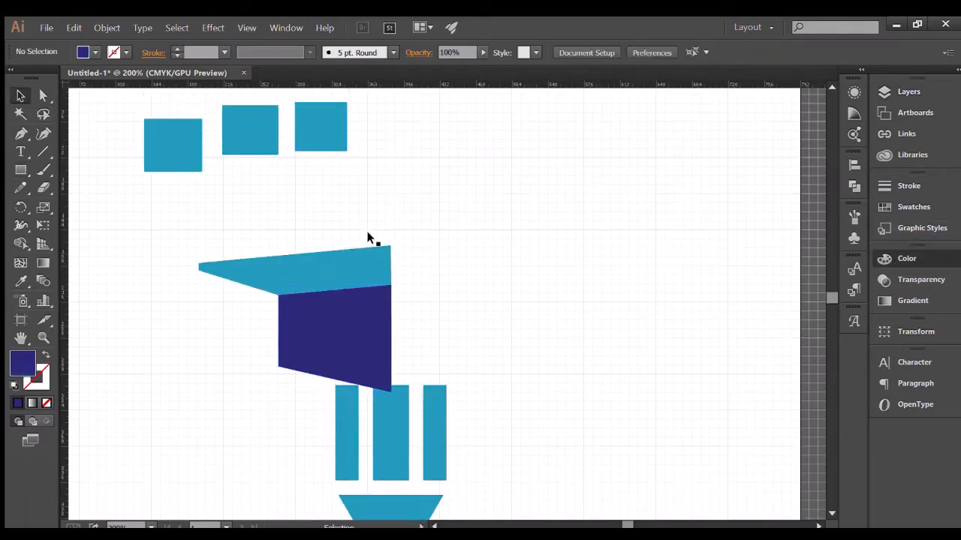
Recolour the middle shape between the strip and the indigo block light teal green
double_click(338, 275)
click(809, 299)
click(768, 296)
double_click(231, 176)
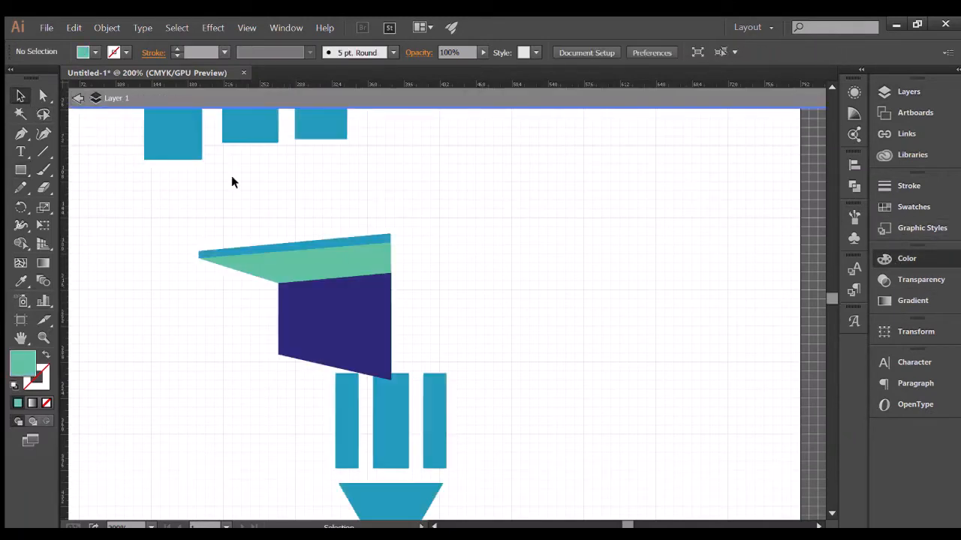
click(74, 96)
scroll(204, 229, down, 3)
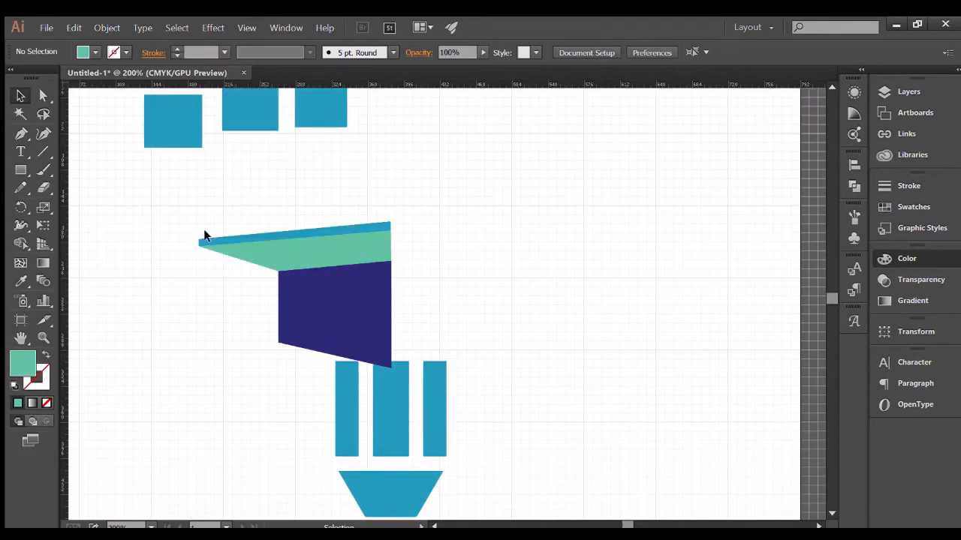
Draw a thicker slanted blue strip over the thin one with the Pen tool, about 192 pt wide and 12 pt thick at its outer end
click(293, 209)
click(271, 173)
scroll(250, 176, up, 4)
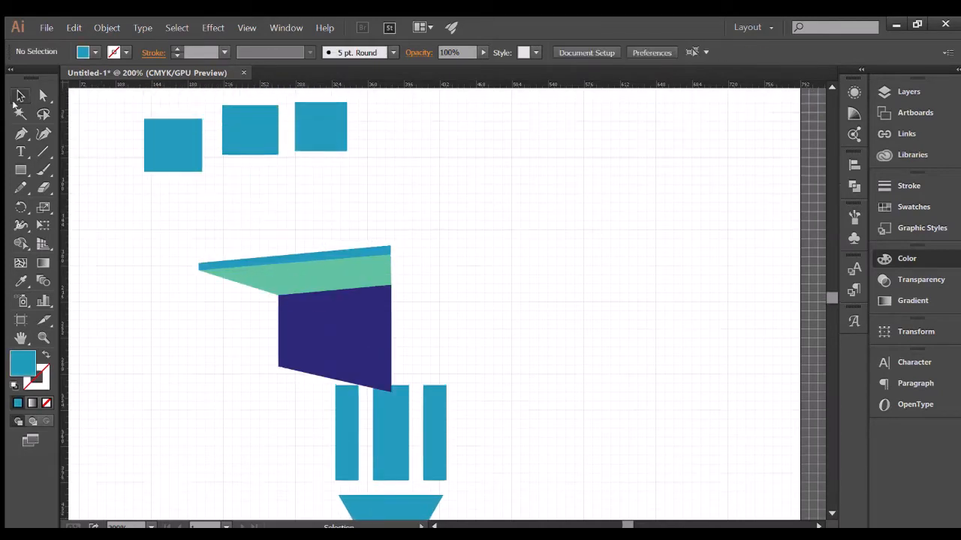
click(389, 246)
click(390, 238)
click(198, 259)
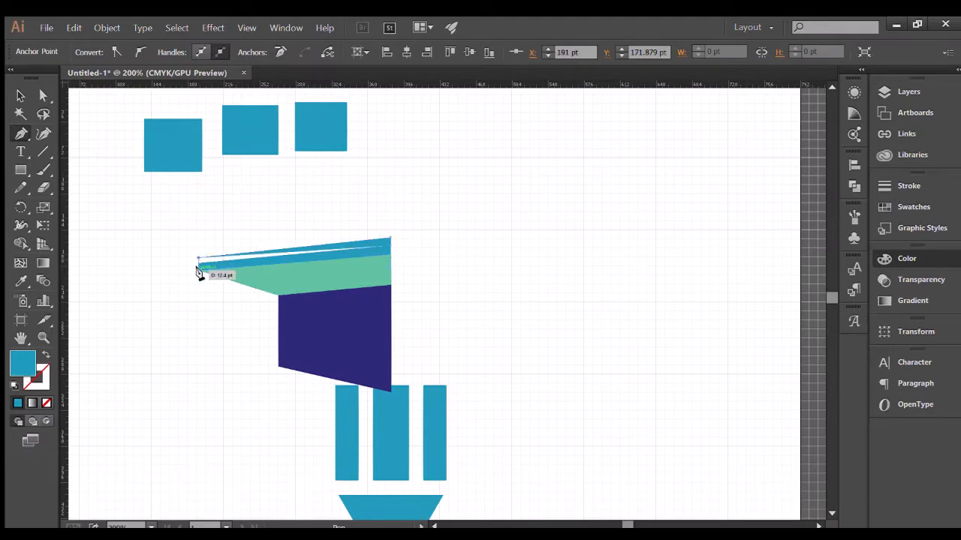
click(198, 270)
click(389, 246)
key(v)
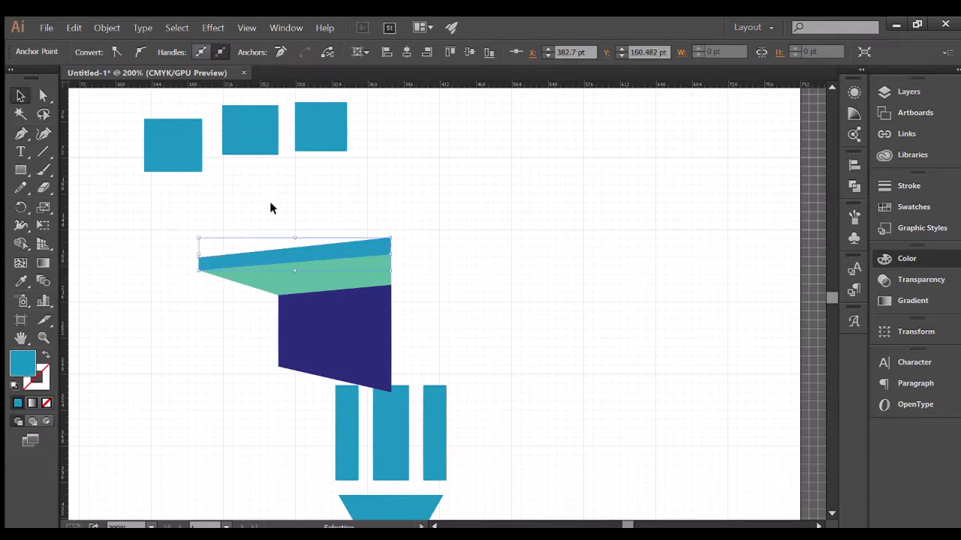
Move the thicker blue strip slightly down onto the teal shape
click(282, 254)
click(344, 225)
click(350, 241)
click(177, 275)
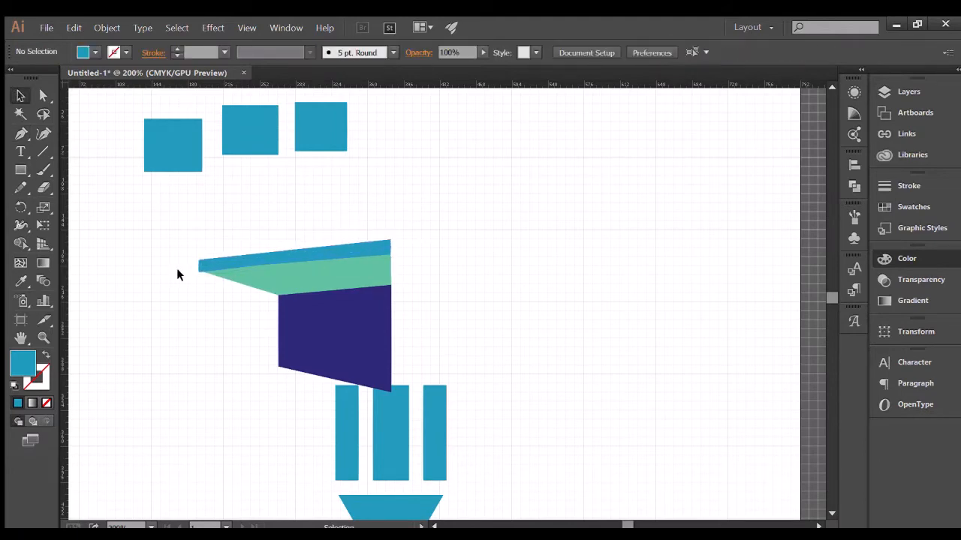
Turn the strip, the teal area and the indigo block of the half shape into separate regions with Shape Builder
scroll(172, 221, up, 1)
drag(187, 225, 311, 365)
key(shift+m)
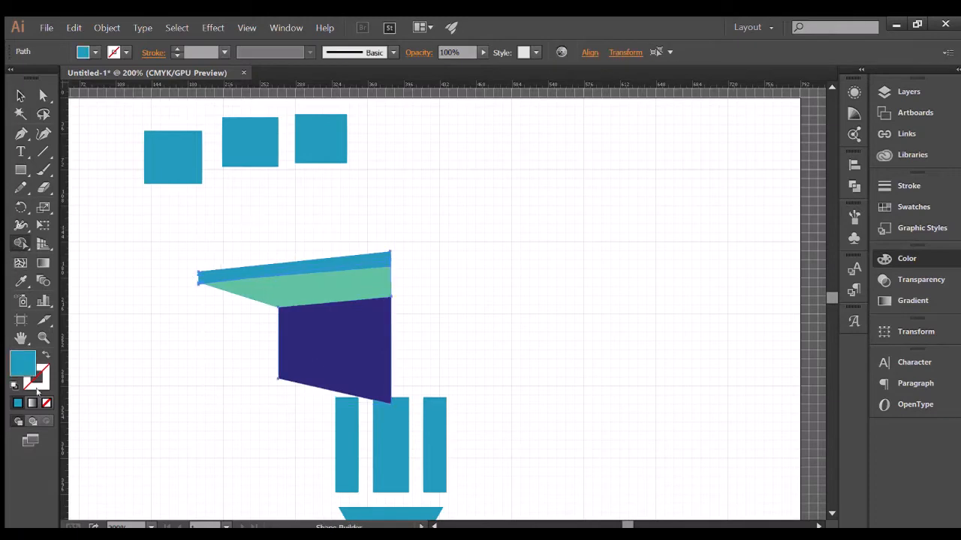
click(347, 260)
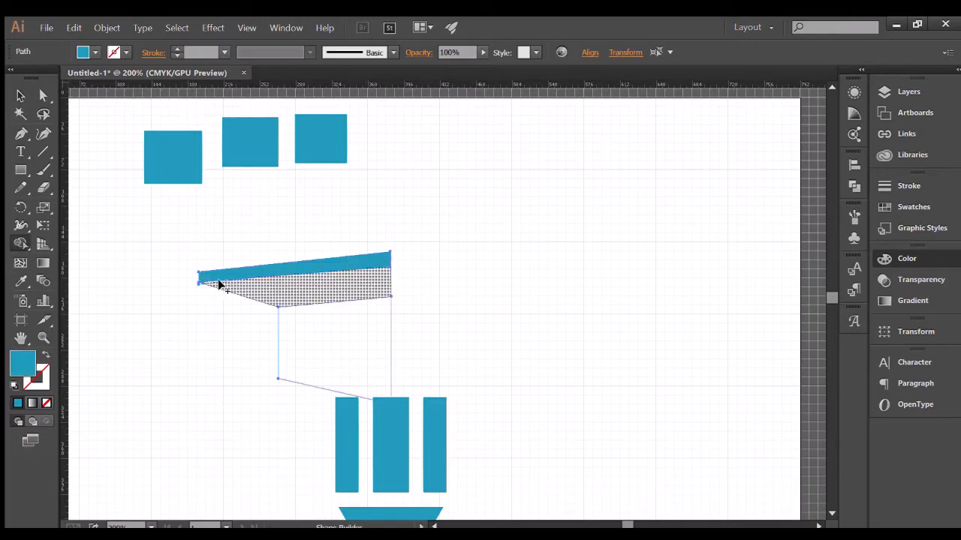
click(251, 290)
click(308, 329)
Recolour all three regions of the half shape dark blue
click(20, 95)
click(788, 274)
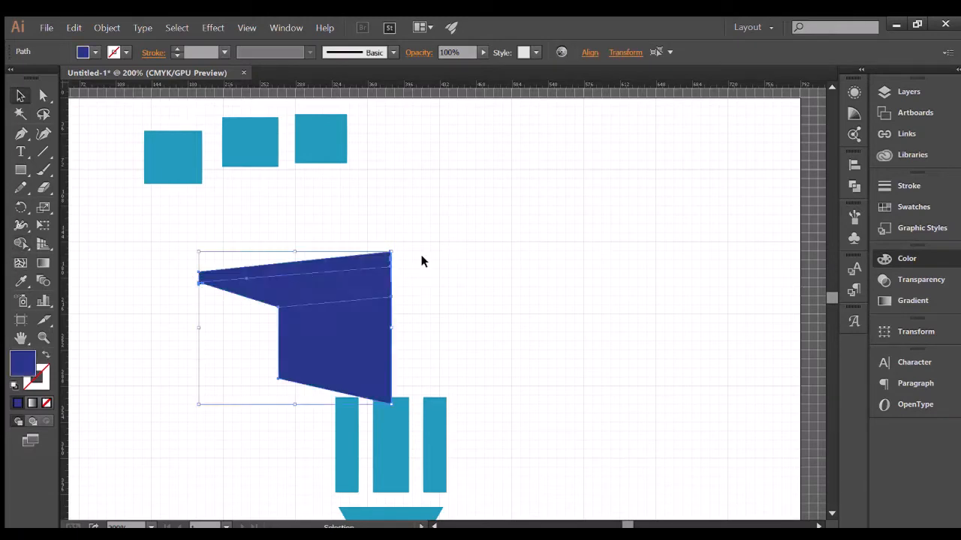
click(422, 259)
Recolour the middle region between the strip and the block turquoise
click(339, 282)
click(778, 296)
click(359, 232)
scroll(229, 170, down, 1)
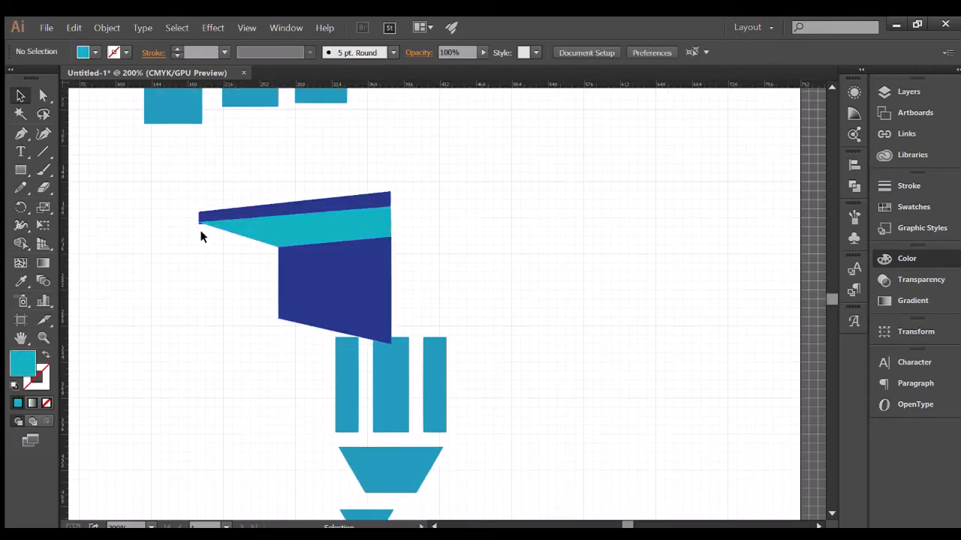
Delete the small leftover dark blue sliver sticking out below the turquoise region at the strip's outer corner
click(243, 213)
click(159, 252)
click(43, 337)
click(214, 229)
click(425, 297)
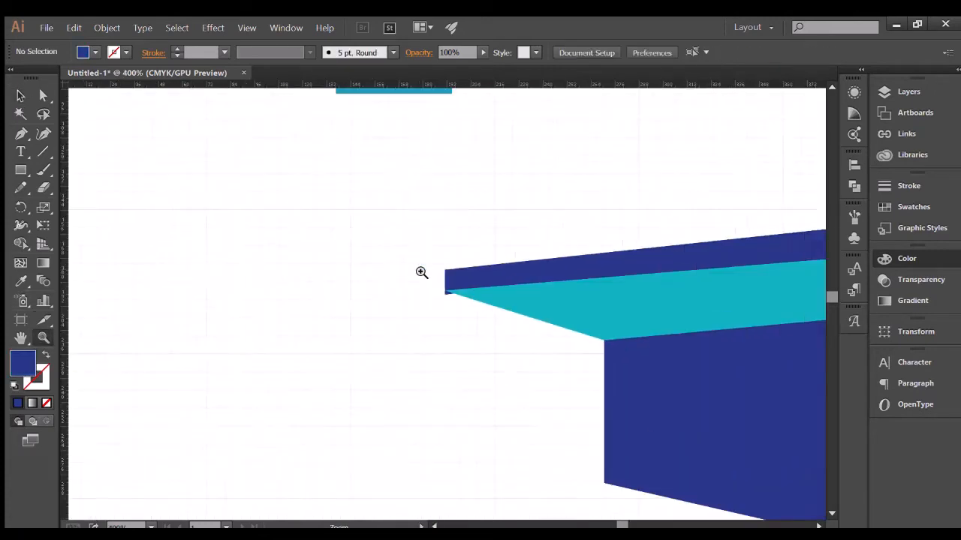
click(436, 297)
click(495, 291)
click(504, 291)
click(338, 285)
click(339, 285)
click(360, 285)
click(485, 277)
scroll(478, 272, down, 4)
click(20, 95)
click(270, 178)
scroll(269, 178, up, 12)
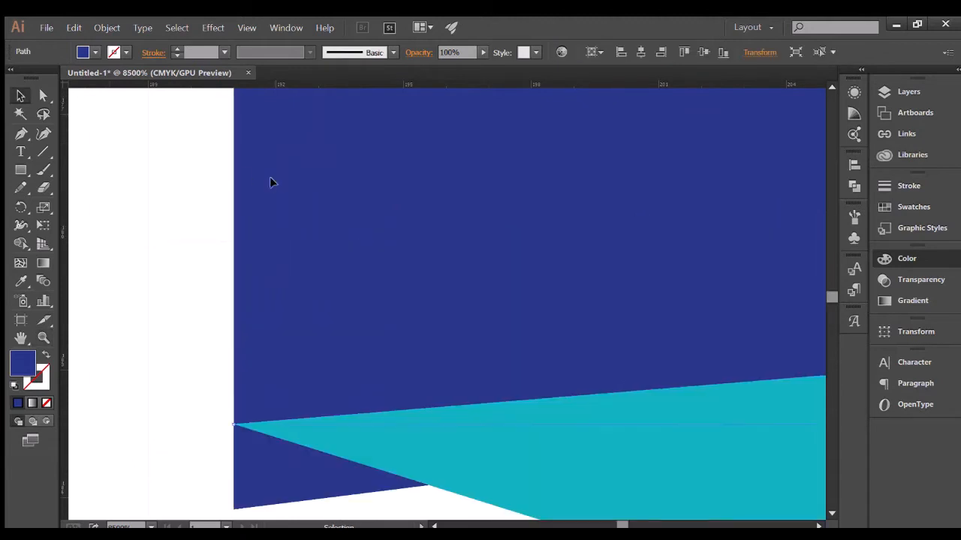
scroll(250, 209, down, 3)
click(44, 338)
drag(412, 446, 113, 375)
click(20, 95)
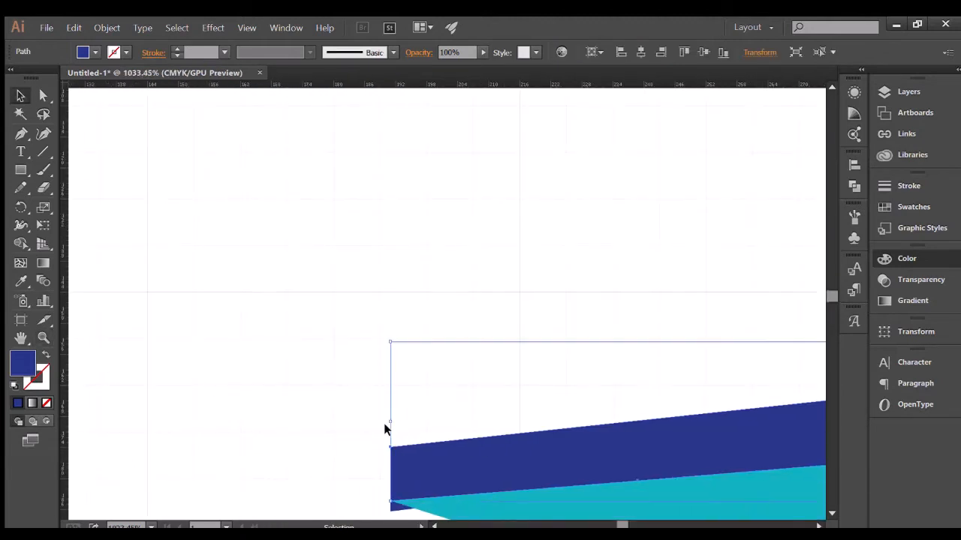
drag(393, 425, 370, 457)
scroll(395, 428, down, 2)
click(387, 446)
key(ctrl+z)
click(389, 448)
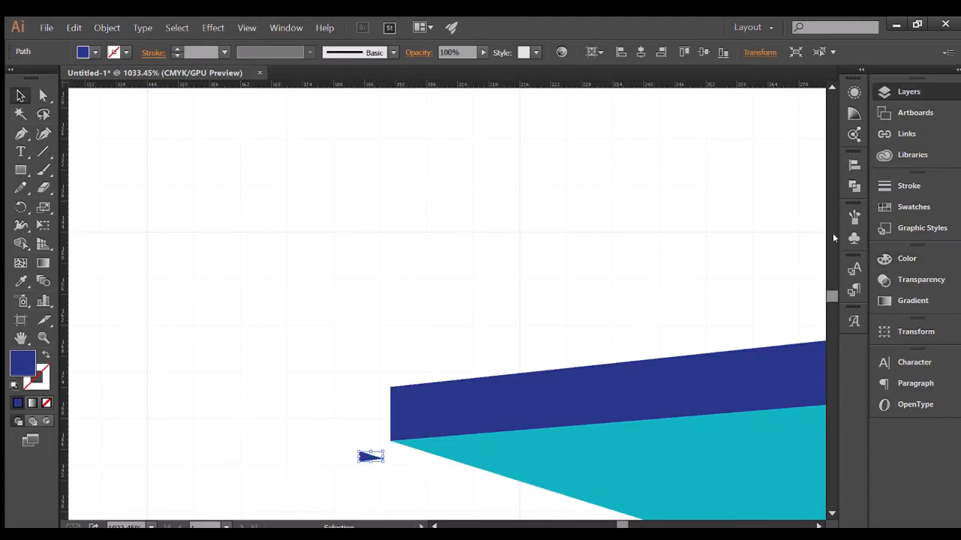
key(Delete)
Create a horizontally mirrored copy of the complete half shape, including the strip, turquoise region and block
click(43, 337)
drag(599, 404, 181, 375)
click(707, 414)
click(672, 412)
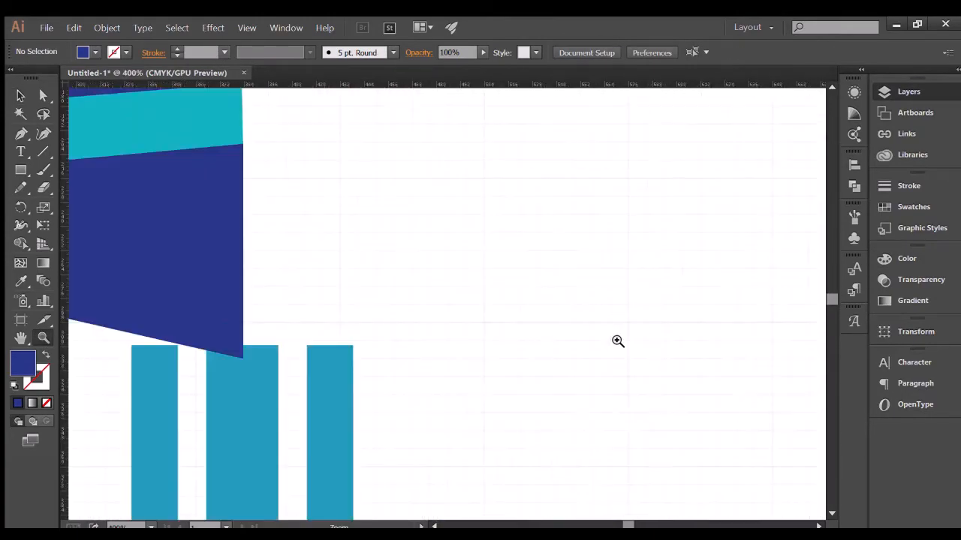
scroll(618, 341, up, 3)
key(v)
scroll(130, 122, up, 1)
drag(142, 124, 282, 323)
scroll(232, 310, down, 5)
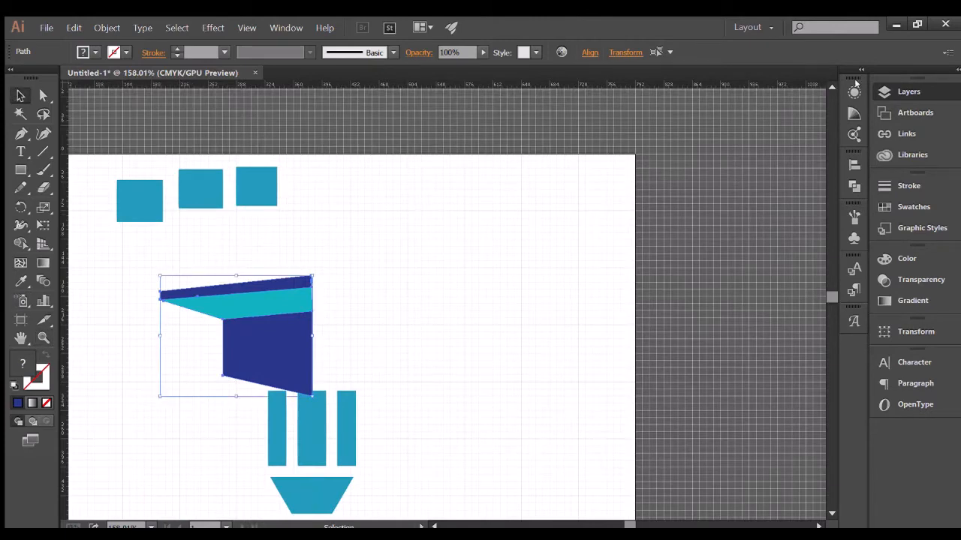
click(545, 330)
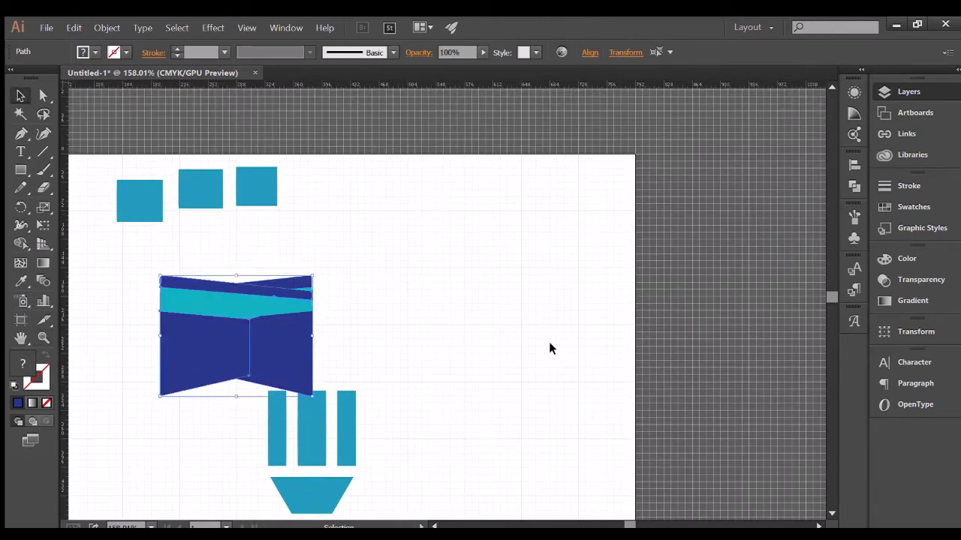
Move the mirrored half horizontally until its tall inner edge meets the original half, forming a symmetrical graduation cap
key(Right)
key(Right)
key(Right)
key(Right)
key(Right)
key(Right)
key(Right)
key(Right)
key(Right)
key(Right)
key(Right)
key(Right)
key(Right)
key(Right)
key(Right)
key(Right)
key(Right)
key(Right)
key(Right)
key(Right)
key(Right)
key(Right)
key(Right)
key(Right)
key(Right)
key(Right)
key(Right)
key(Right)
key(Right)
key(Right)
key(Right)
key(Right)
key(Right)
key(Right)
key(Right)
key(Right)
key(Right)
key(Right)
key(Right)
key(Right)
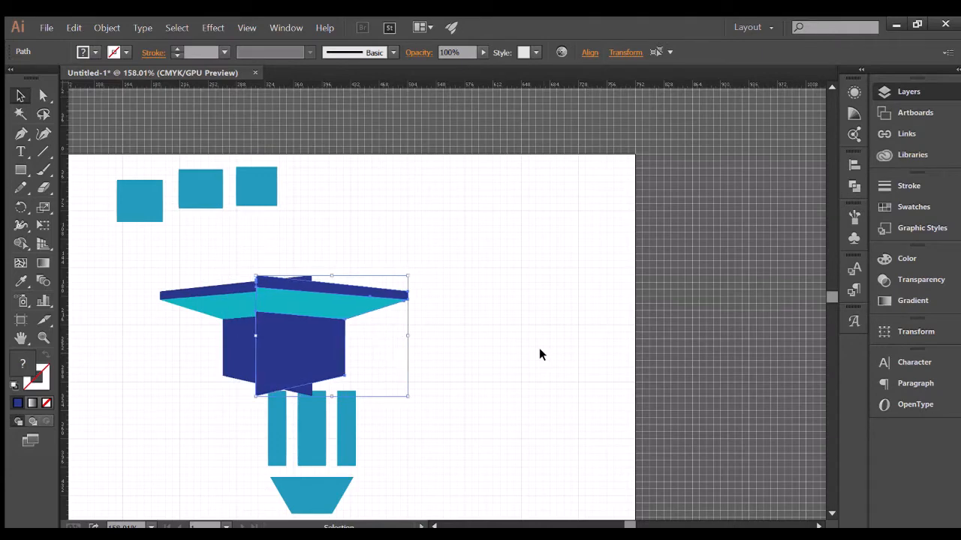
click(325, 261)
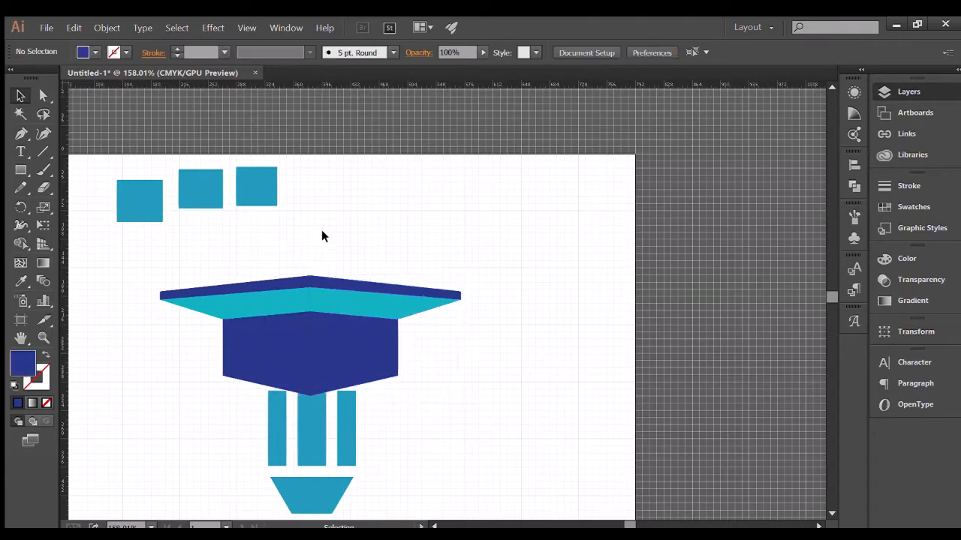
Fine-tune the mirrored half's horizontal position against the centre edge of the original half
key(ctrl+z)
click(390, 247)
scroll(366, 174, down, 2)
key(ctrl+z)
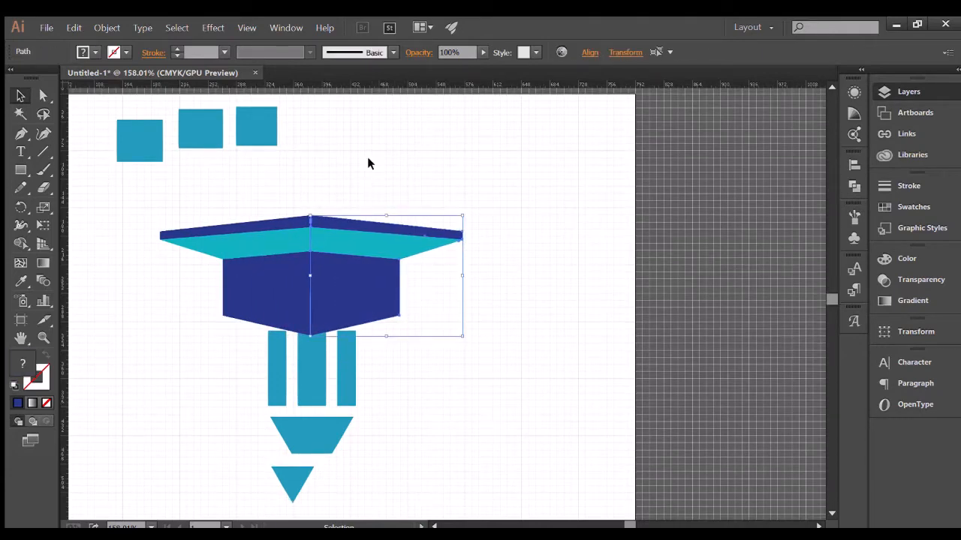
drag(367, 163, 439, 337)
click(396, 142)
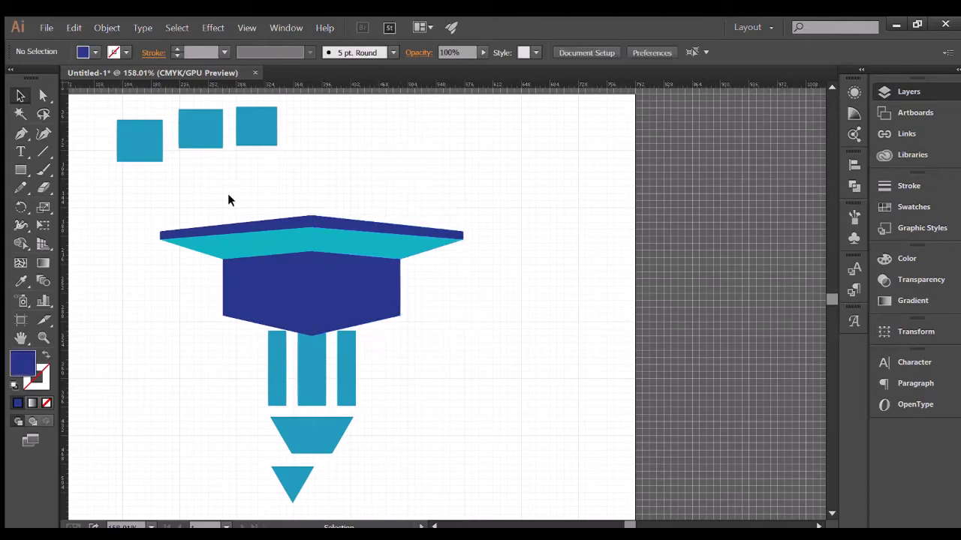
Scale the whole cap down to about 350 pt wide and centre it above the pencil
drag(383, 290, 387, 293)
scroll(360, 289, up, 1)
drag(161, 264, 187, 274)
scroll(210, 278, down, 1)
drag(313, 295, 301, 293)
click(182, 381)
scroll(243, 300, down, 1)
scroll(240, 301, up, 3)
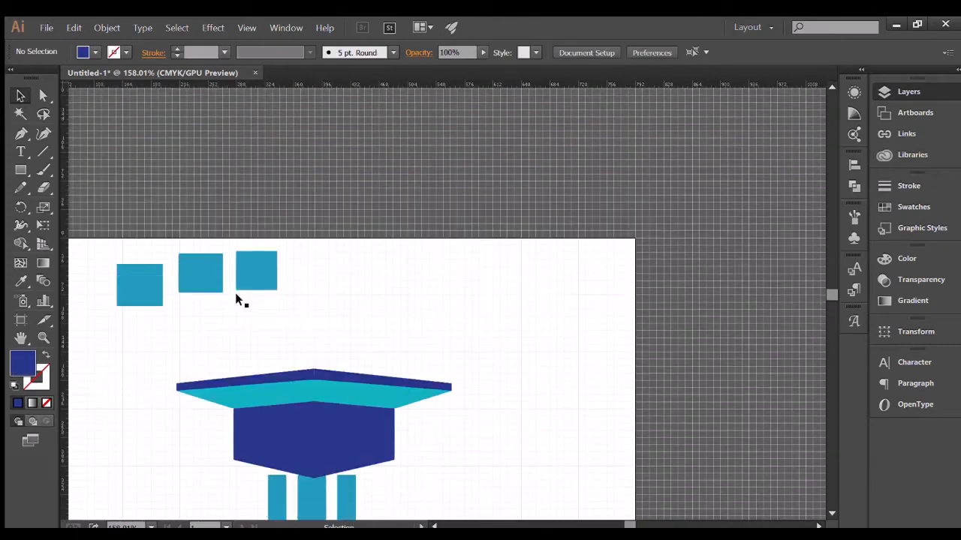
Duplicate the two dark blue base blocks in place and move the copies down about 19 pt to lengthen the cap's base
scroll(255, 278, down, 2)
click(312, 260)
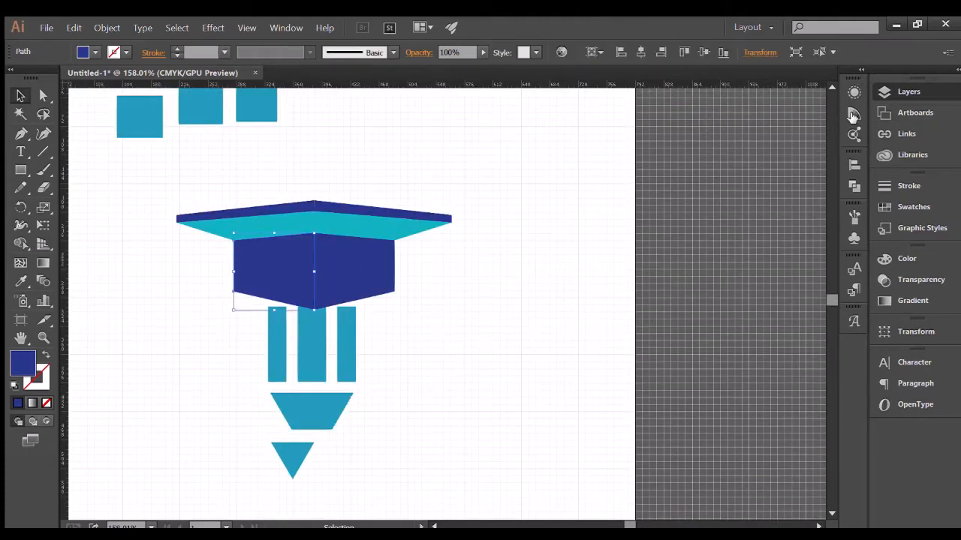
key(Down)
key(Down)
key(Down)
key(Down)
key(Down)
key(Down)
key(Down)
key(Down)
key(Down)
key(Down)
key(Down)
key(Down)
key(Down)
key(Down)
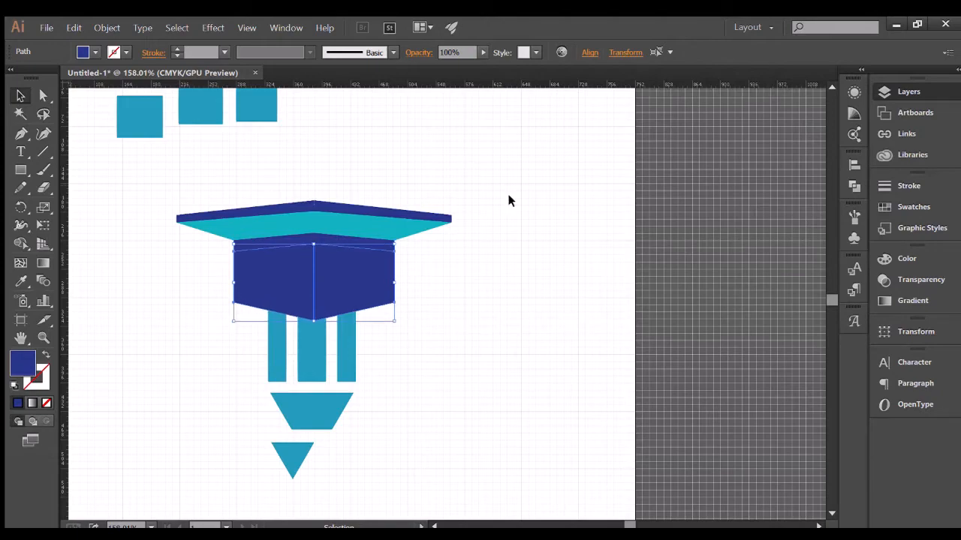
key(Down)
key(Down)
key(Down)
key(Up)
key(Up)
key(Up)
key(Up)
key(Down)
key(Down)
key(Down)
key(Down)
key(Down)
key(Down)
click(187, 290)
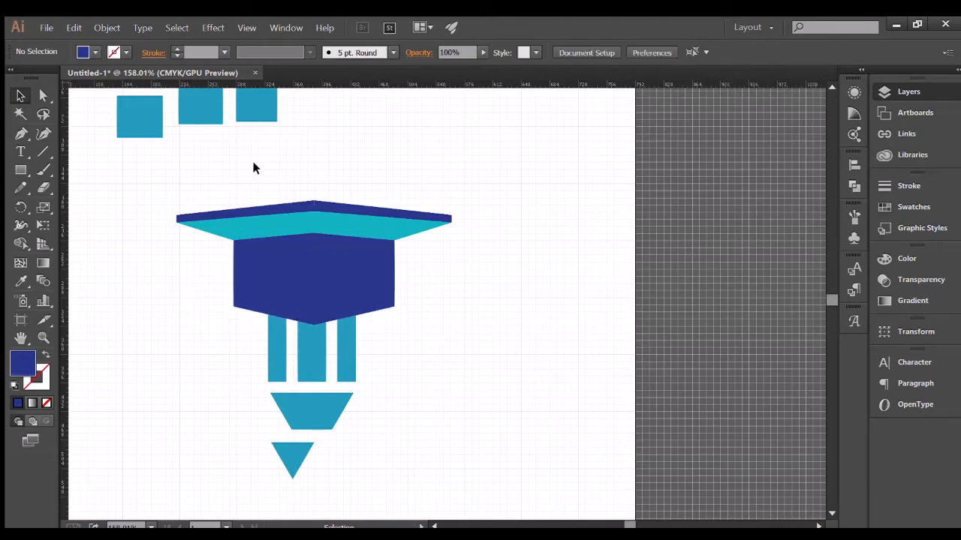
click(339, 239)
click(172, 328)
scroll(172, 328, down, 5)
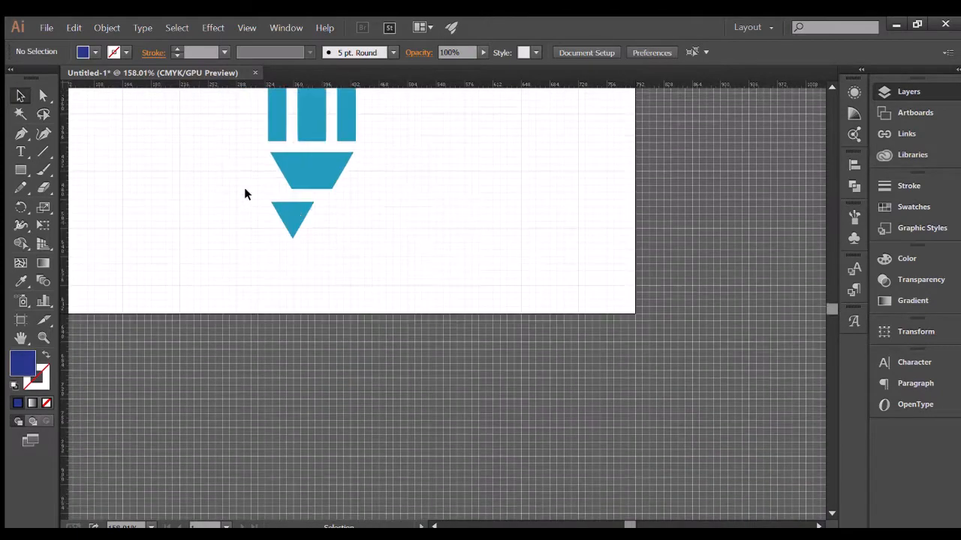
scroll(243, 187, up, 3)
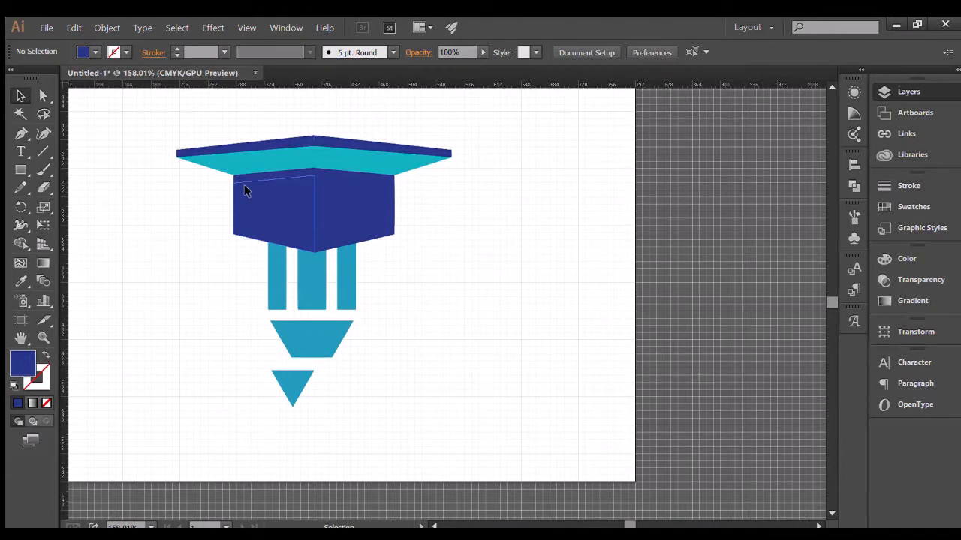
scroll(263, 248, up, 1)
key(z)
click(285, 306)
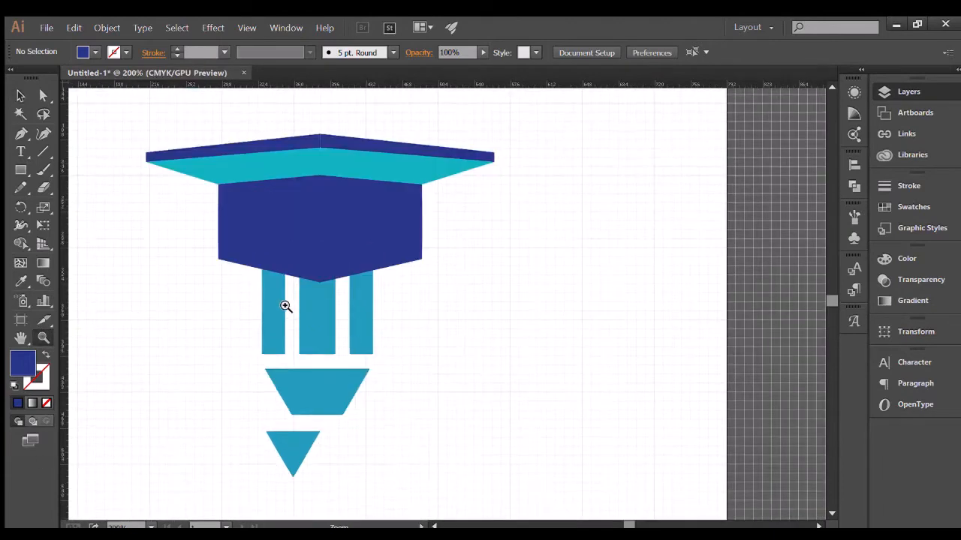
Shift the pencil's triangular tip right until it is centred beneath the tapered block
click(19, 95)
scroll(295, 371, down, 2)
click(295, 368)
key(Right)
key(Right)
key(Right)
key(Right)
key(Right)
key(Right)
key(Right)
key(Right)
key(Right)
key(Right)
key(Right)
key(Right)
key(Right)
key(Right)
key(Right)
key(Right)
key(Right)
key(Right)
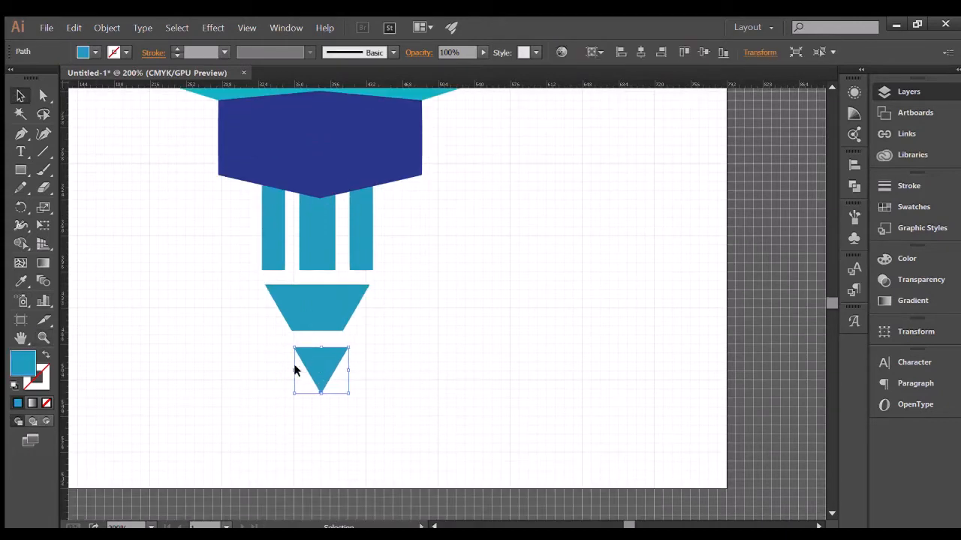
click(292, 360)
Draw a narrow vertical blue bar as the tassel cord across the cap's left half and widen it slightly
scroll(221, 300, up, 4)
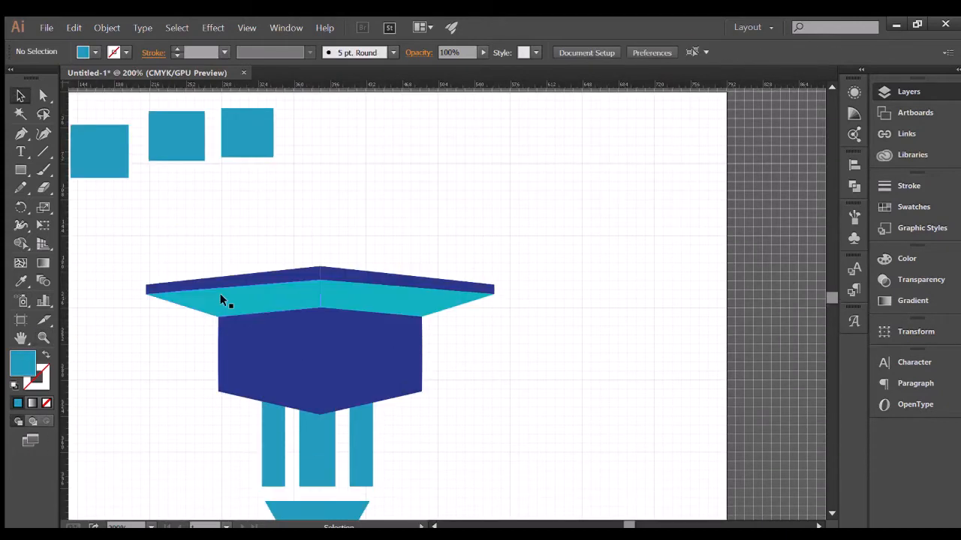
scroll(225, 295, down, 2)
scroll(227, 299, up, 2)
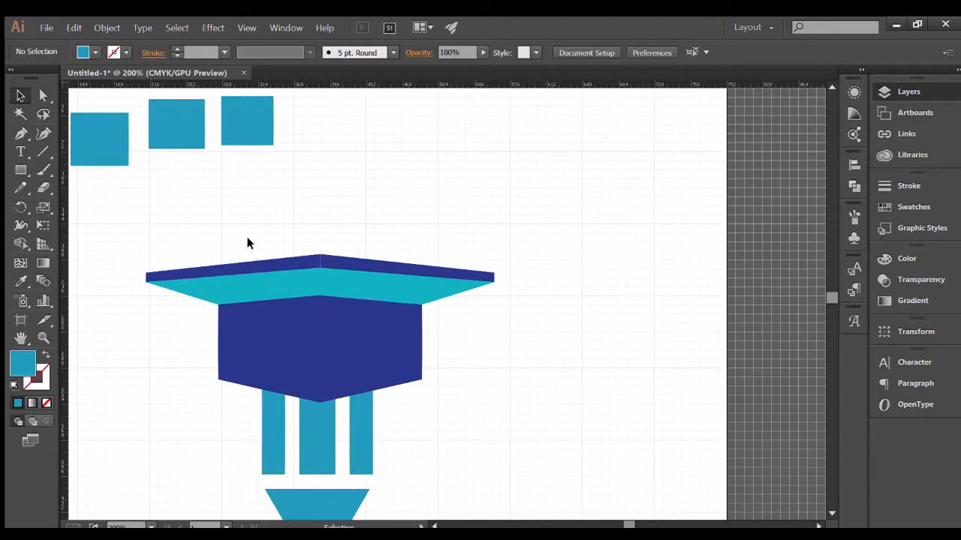
scroll(249, 243, down, 2)
scroll(207, 188, up, 1)
click(277, 226)
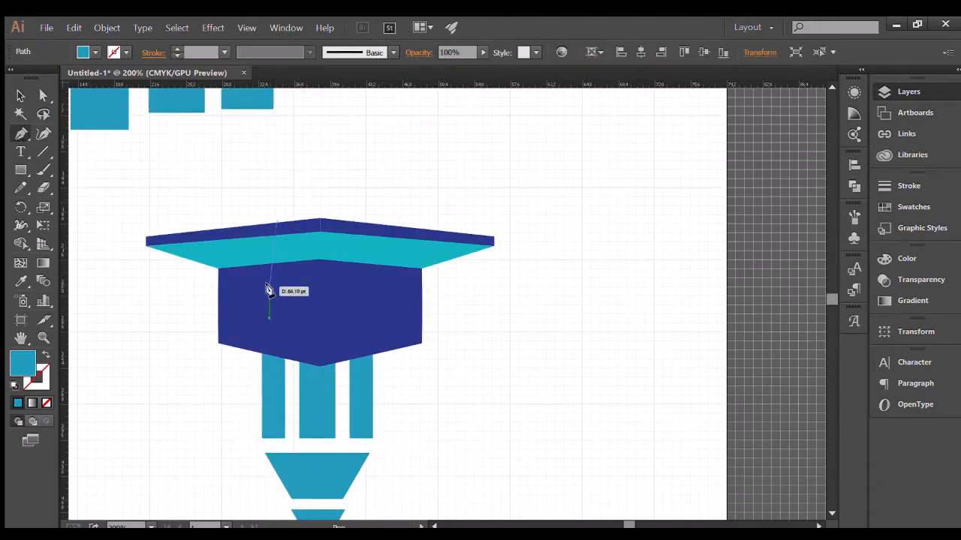
click(277, 284)
click(268, 285)
click(268, 227)
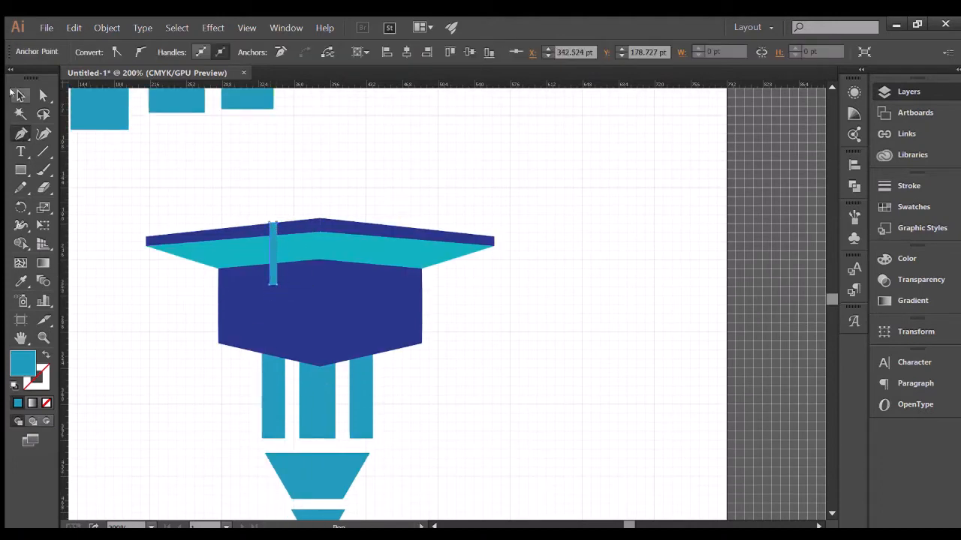
click(18, 95)
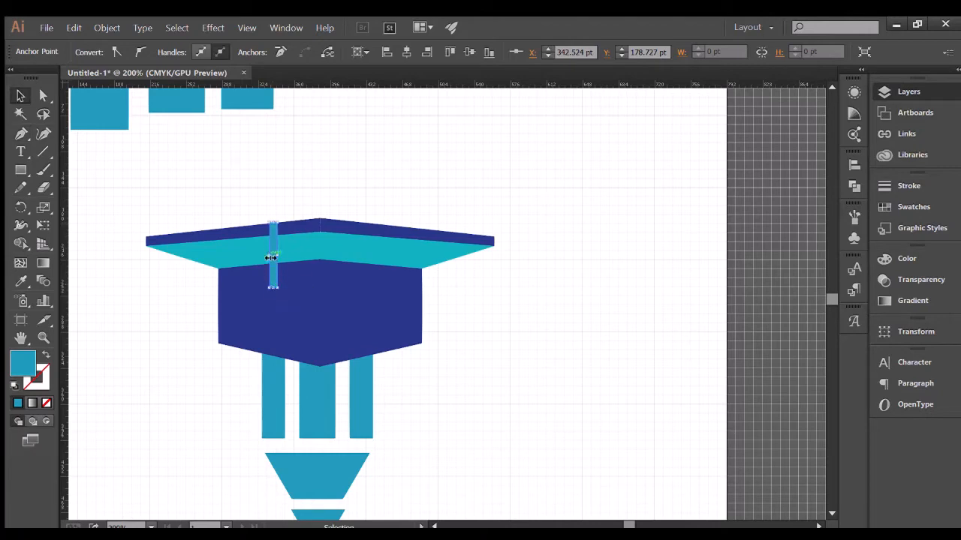
drag(271, 258, 268, 258)
click(112, 239)
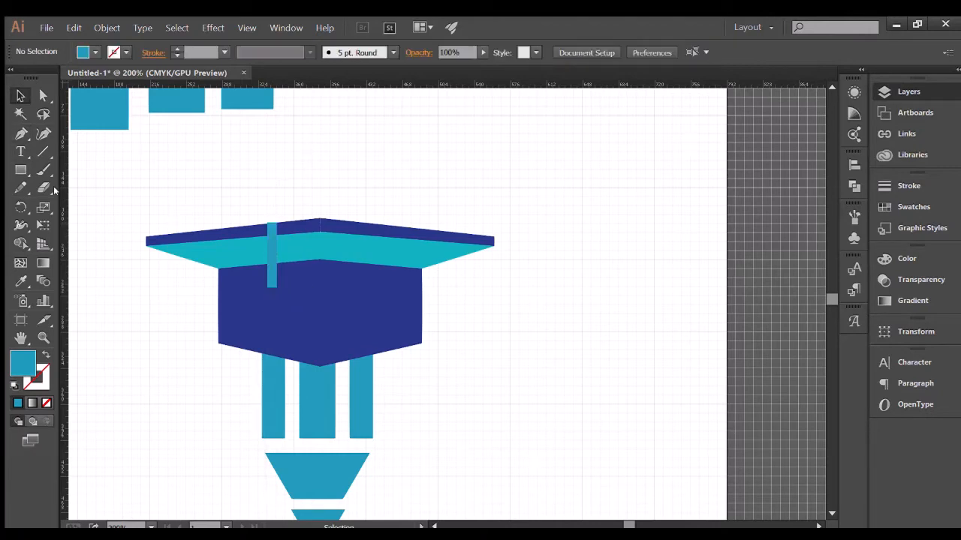
Add a small blue ellipse at the lower end of the tassel cord
key(l)
mouse_move(269, 151)
mouse_down()
mouse_move(280, 170)
mouse_move(276, 282)
mouse_move(266, 281)
mouse_move(441, 465)
mouse_up()
key(v)
click(267, 169)
Move all the pencil parts up so the columns tuck further under the centre of the cap
scroll(267, 168, down, 8)
scroll(262, 225, up, 7)
scroll(248, 315, down, 7)
mouse_move(313, 302)
mouse_down()
mouse_move(340, 330)
mouse_move(314, 346)
mouse_move(316, 339)
mouse_up()
scroll(340, 330, up, 2)
click(239, 302)
scroll(239, 302, up, 2)
scroll(240, 297, down, 5)
drag(222, 287, 411, 460)
key(Up)
key(Up)
key(Up)
key(Up)
key(Up)
key(Up)
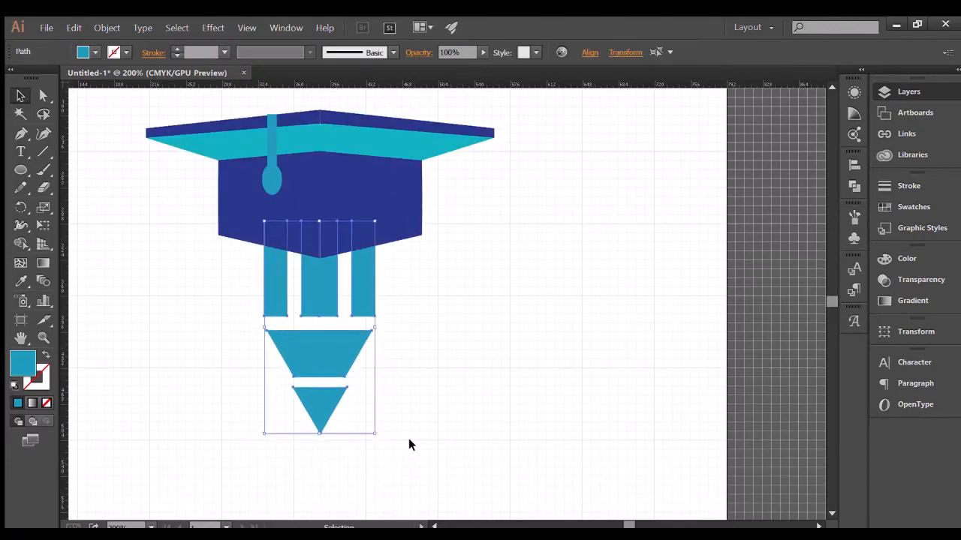
click(409, 439)
Narrow the triangular tip to match the tapered block's lower edge and leave a small gap between them
key(ctrl+space)
ctrl+click(340, 392)
drag(418, 306, 429, 287)
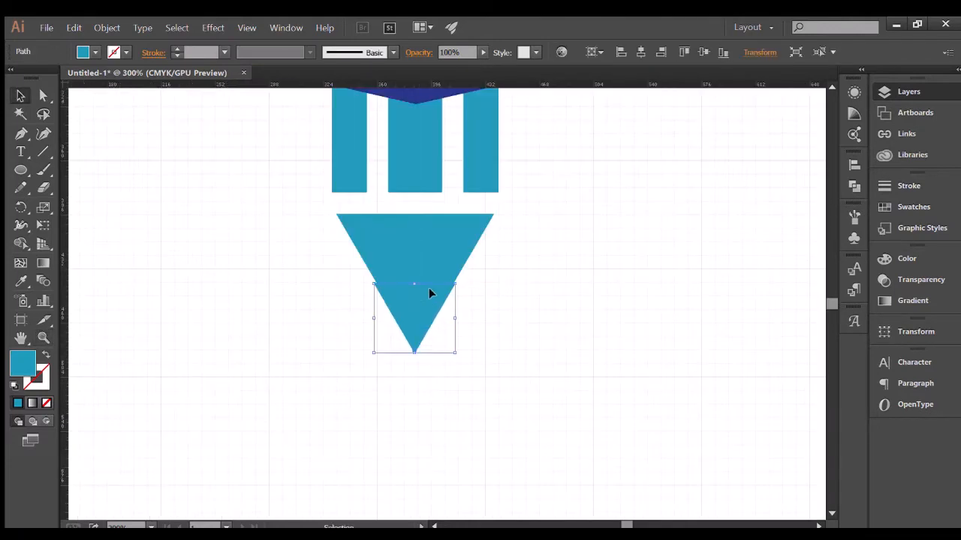
drag(457, 321, 454, 320)
key(Down)
key(Down)
key(Down)
key(Down)
click(489, 305)
scroll(489, 305, up, 2)
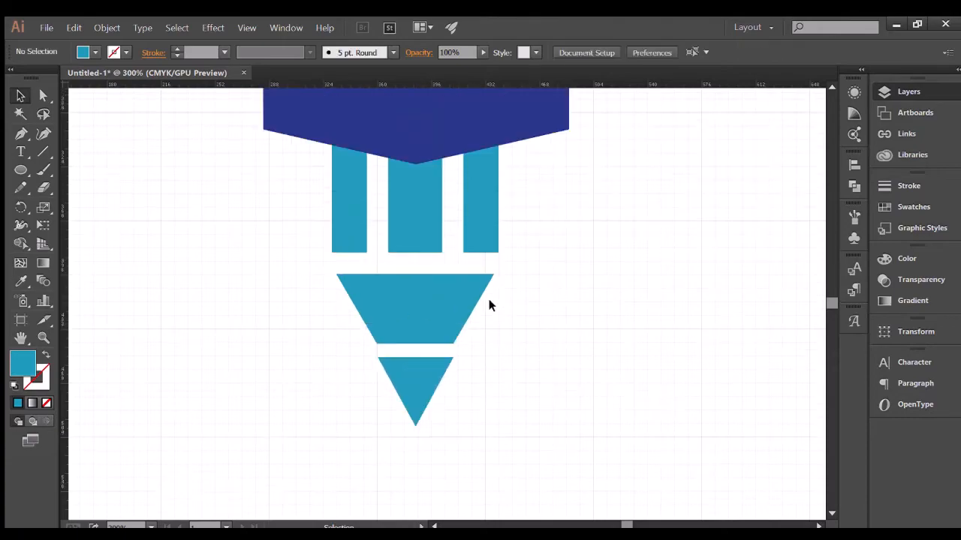
key(ctrl+0)
drag(301, 165, 485, 438)
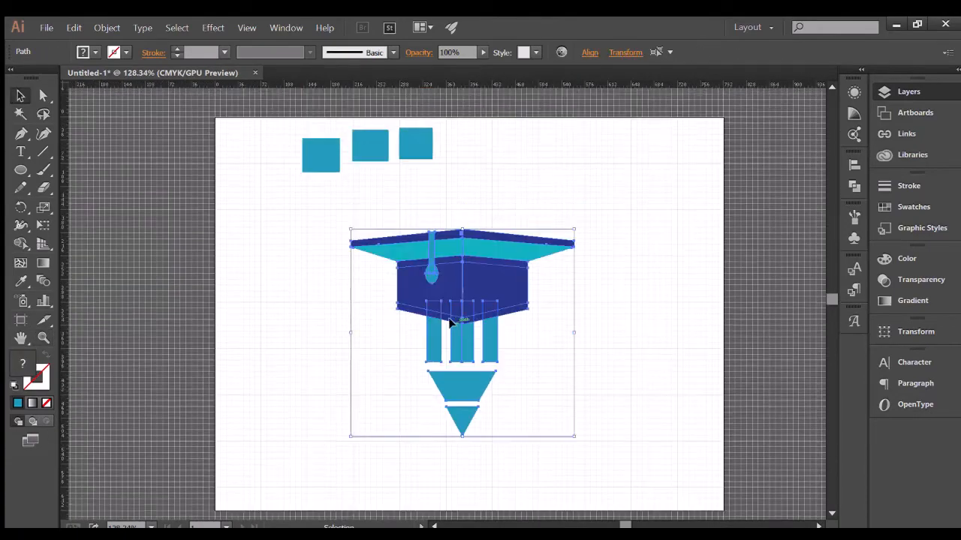
click(608, 408)
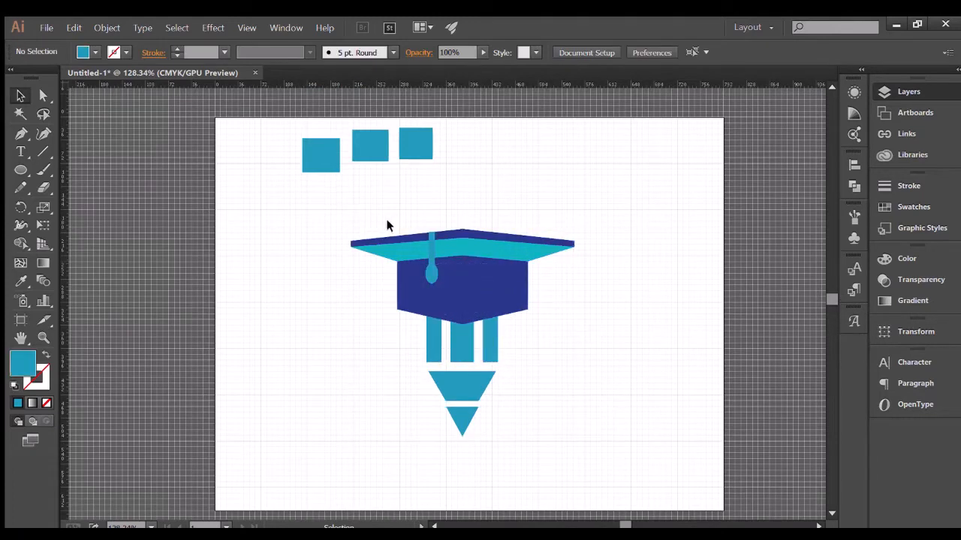
drag(442, 201, 439, 239)
click(407, 248)
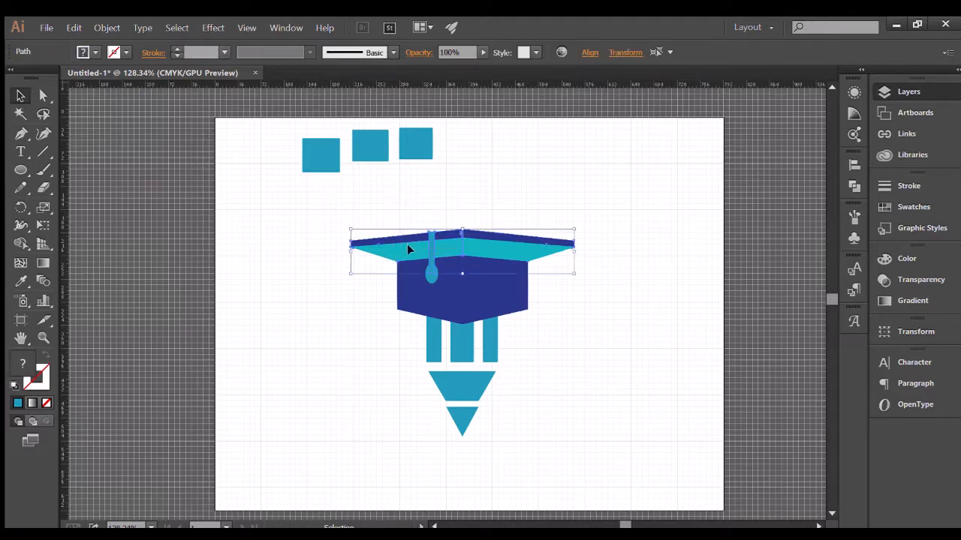
click(484, 199)
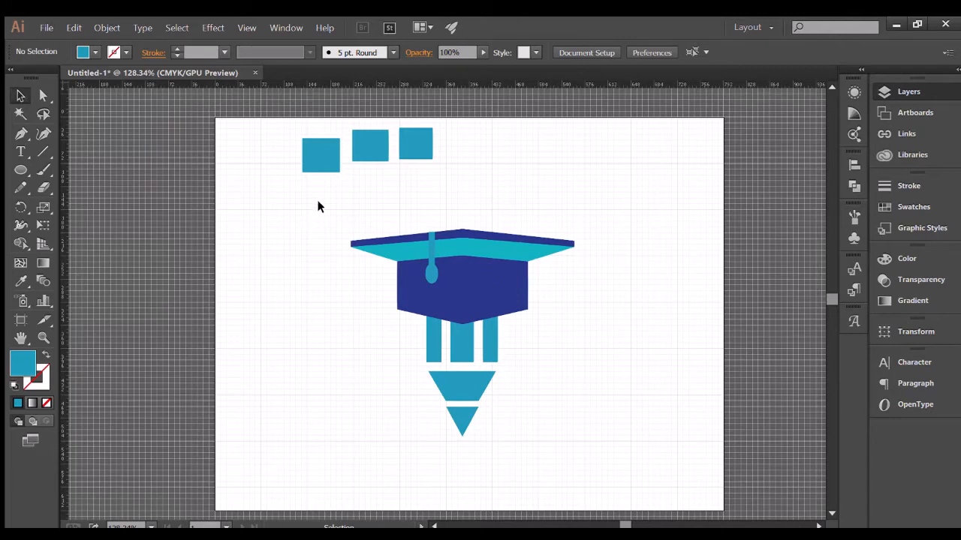
Select the whole logo and use Shape Builder to extract the visible pencil columns, tapered block and tip in blue
drag(317, 206, 560, 457)
key(shift+m)
click(434, 338)
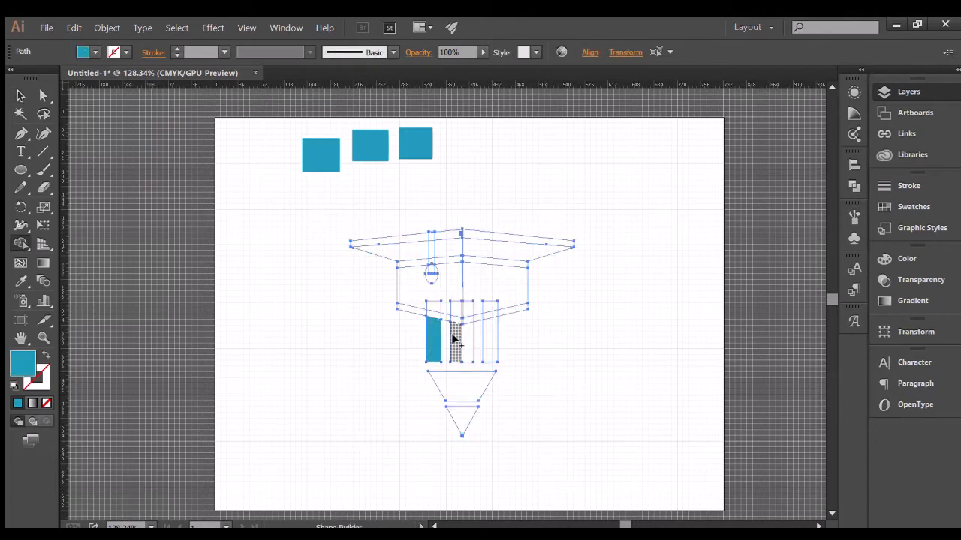
click(489, 342)
click(453, 394)
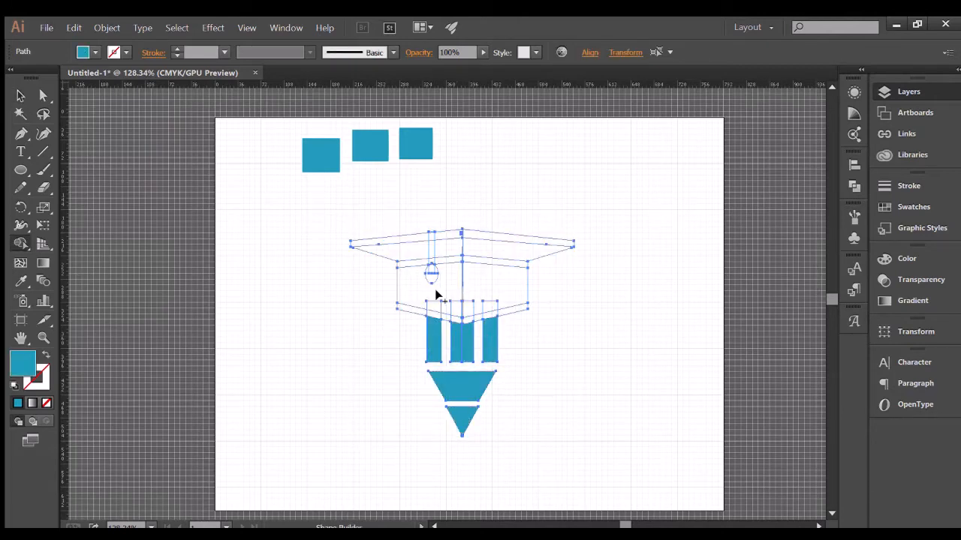
Merge the cap's base and lower brim regions around the tassel in blue with Shape Builder
mouse_move(438, 296)
mouse_down()
mouse_move(488, 300)
mouse_move(467, 285)
mouse_up()
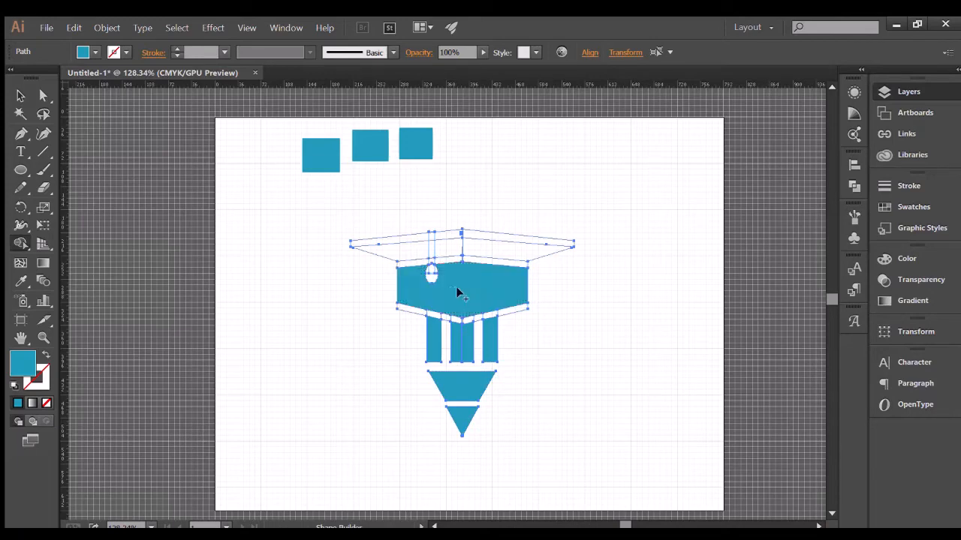
key(ctrl+z)
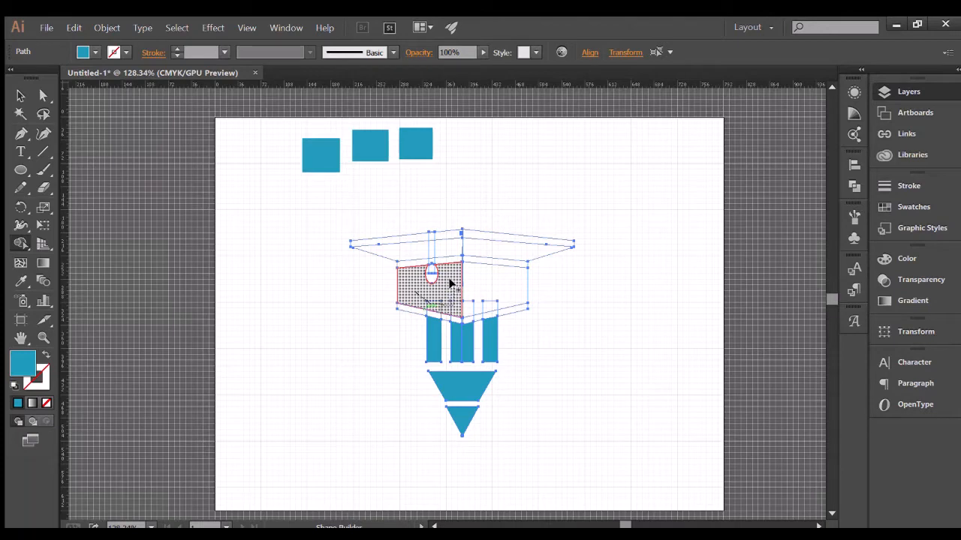
mouse_move(450, 283)
mouse_down()
mouse_move(440, 250)
mouse_move(436, 285)
mouse_move(410, 272)
mouse_up()
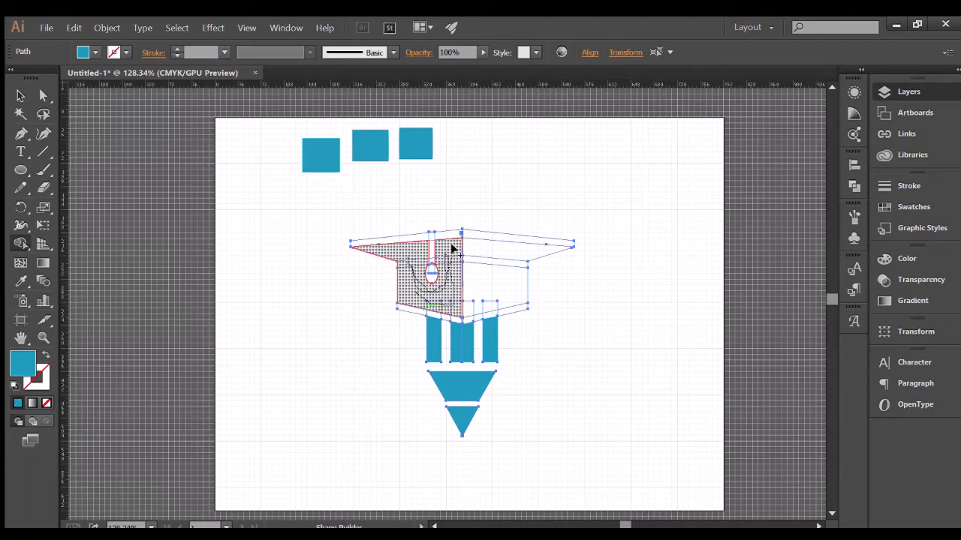
drag(451, 248, 450, 247)
click(480, 307)
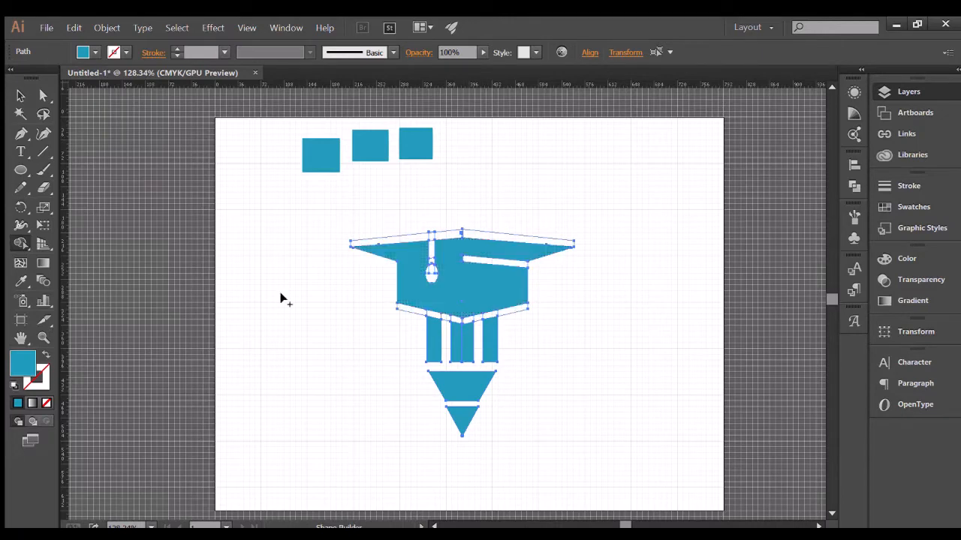
key(v)
key(v)
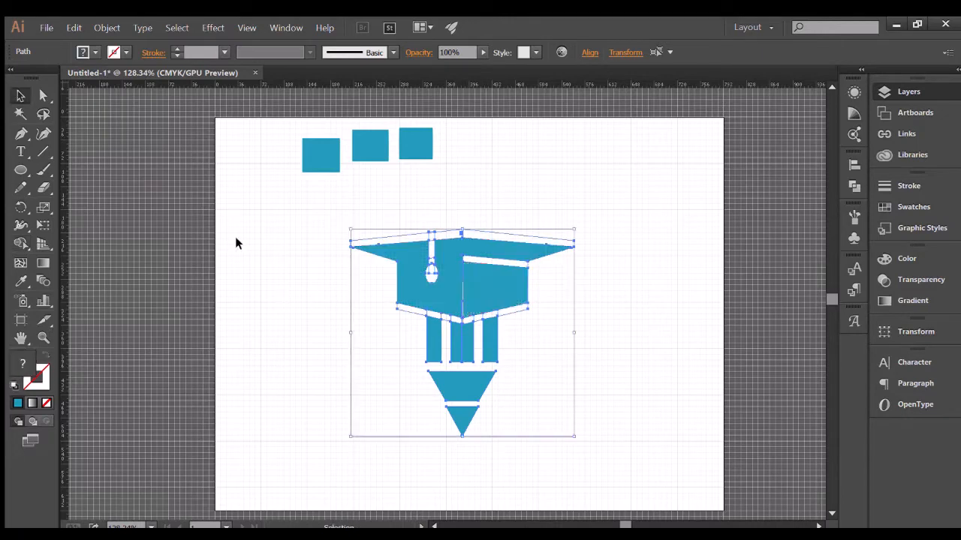
click(235, 243)
Merge the upper brim strips on both sides of the tassel cord into the blue cap with Shape Builder
scroll(303, 364, up, 2)
scroll(407, 328, down, 1)
scroll(292, 255, up, 5)
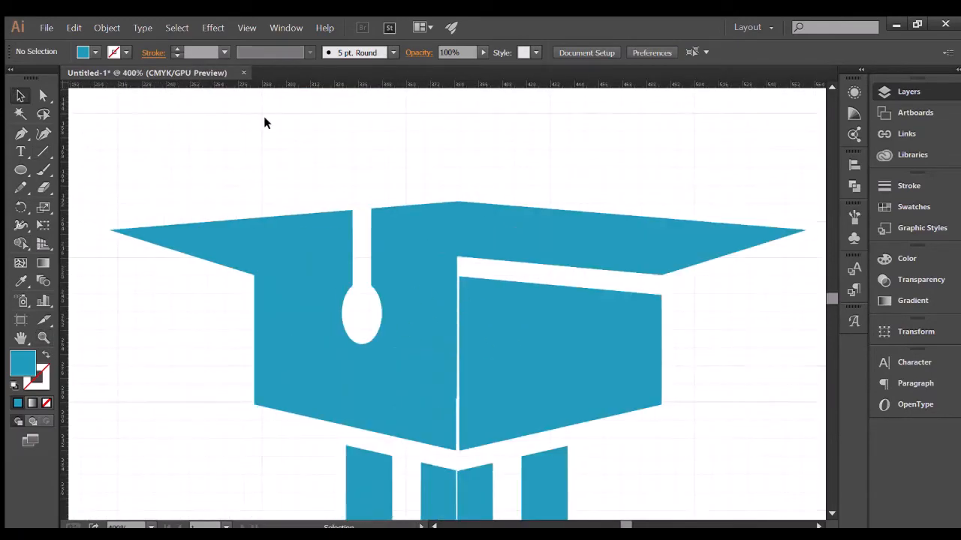
click(513, 394)
click(21, 244)
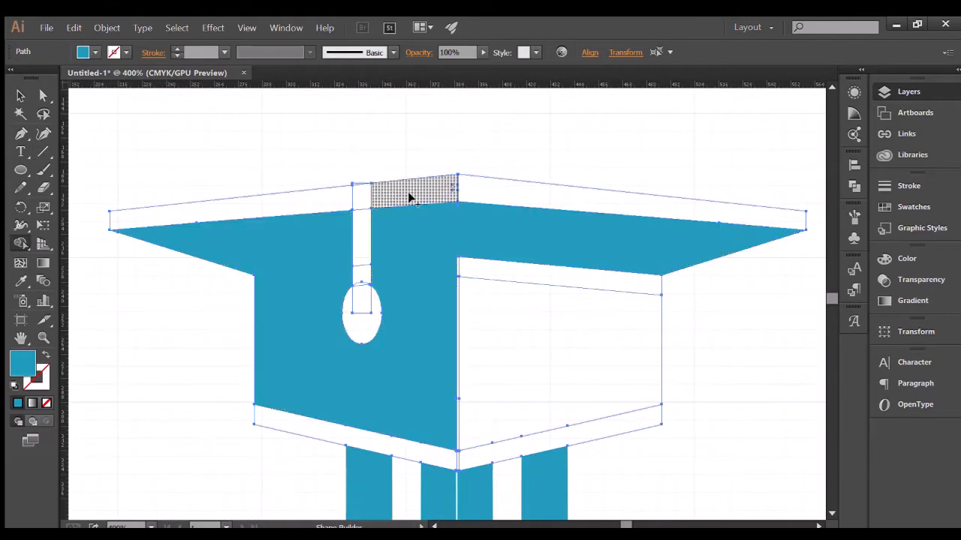
click(298, 195)
drag(398, 191, 487, 197)
key(z)
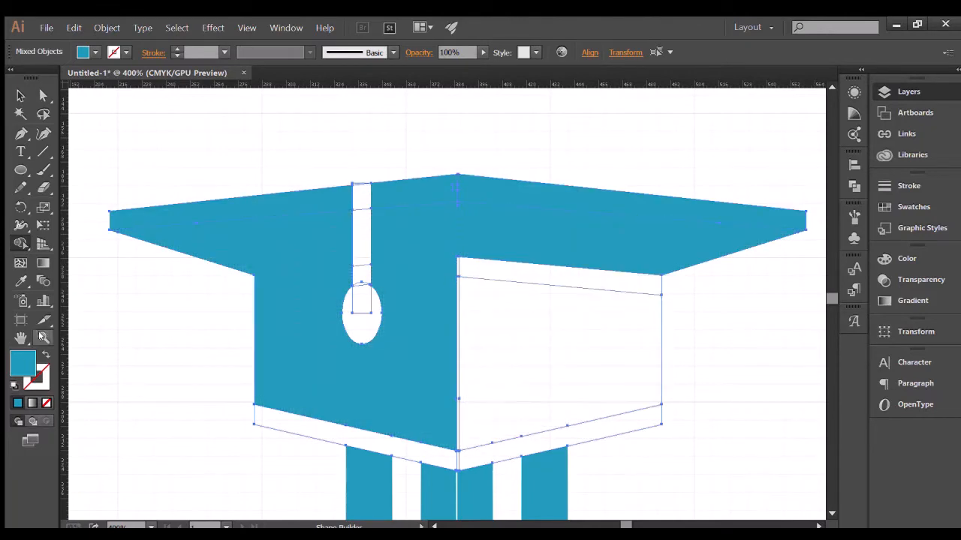
Merge the thin gap along the cap's vertical centre line to join its two base halves
click(456, 382)
click(452, 356)
click(447, 322)
click(448, 319)
click(447, 319)
click(523, 340)
key(shift+m)
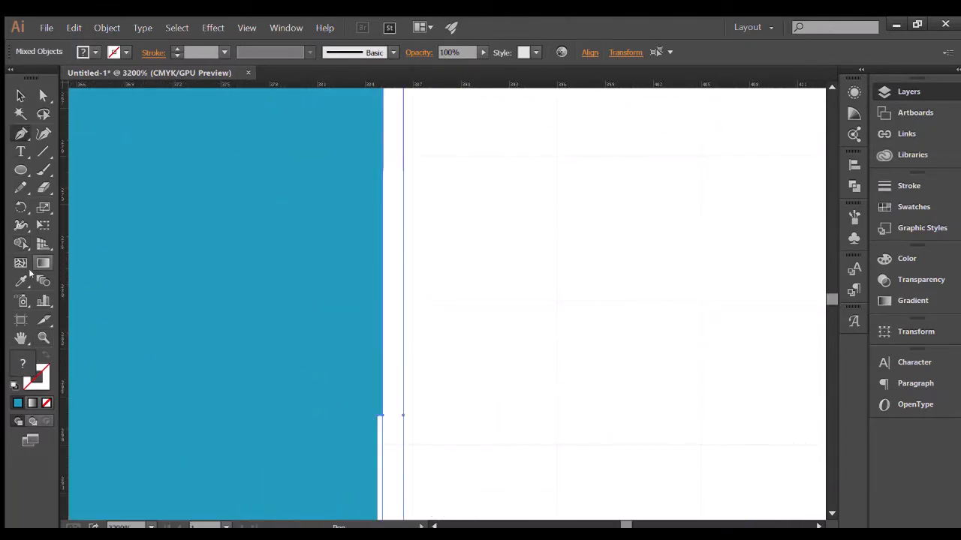
drag(359, 348, 363, 345)
drag(392, 307, 421, 292)
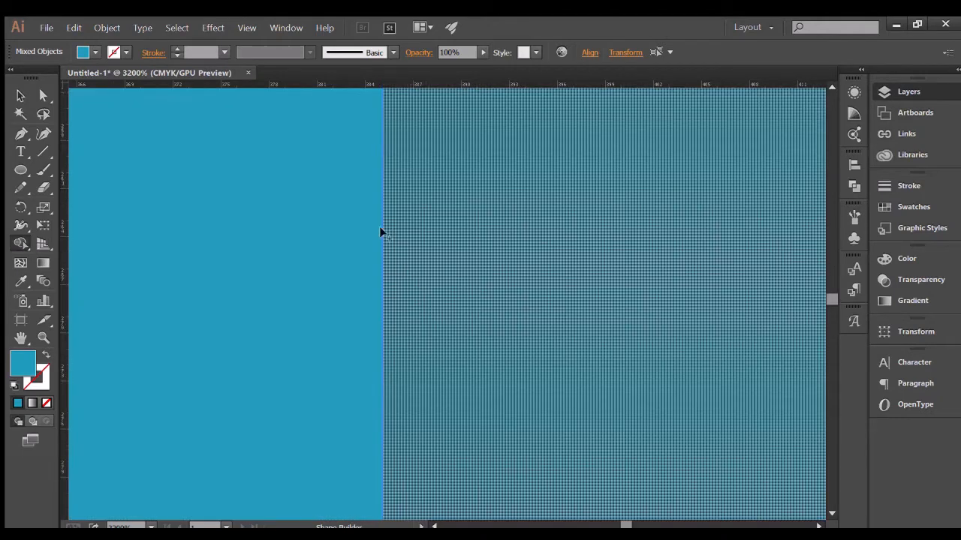
Merge the remaining white slit between the cap's right brim and base into the blue silhouette
key(z)
drag(331, 337, 282, 374)
scroll(283, 374, down, 3)
click(20, 95)
click(289, 225)
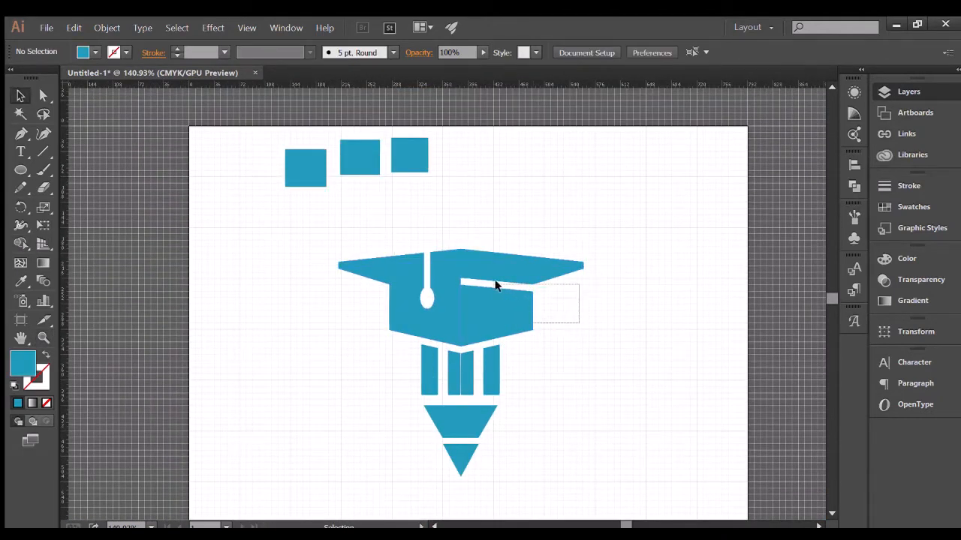
drag(495, 285, 199, 307)
key(shift+m)
drag(500, 303, 480, 273)
key(v)
scroll(507, 394, down, 2)
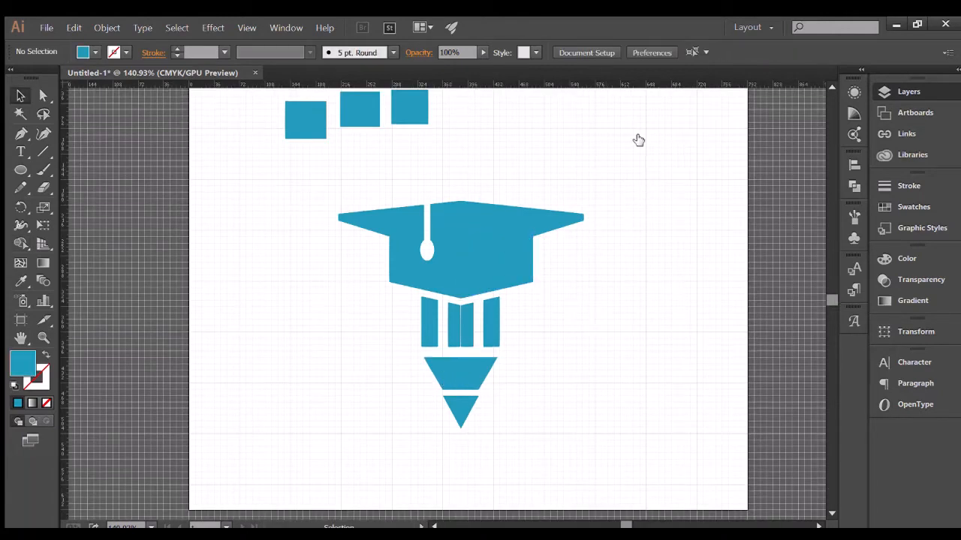
drag(409, 448, 413, 451)
drag(573, 322, 351, 451)
drag(242, 176, 464, 455)
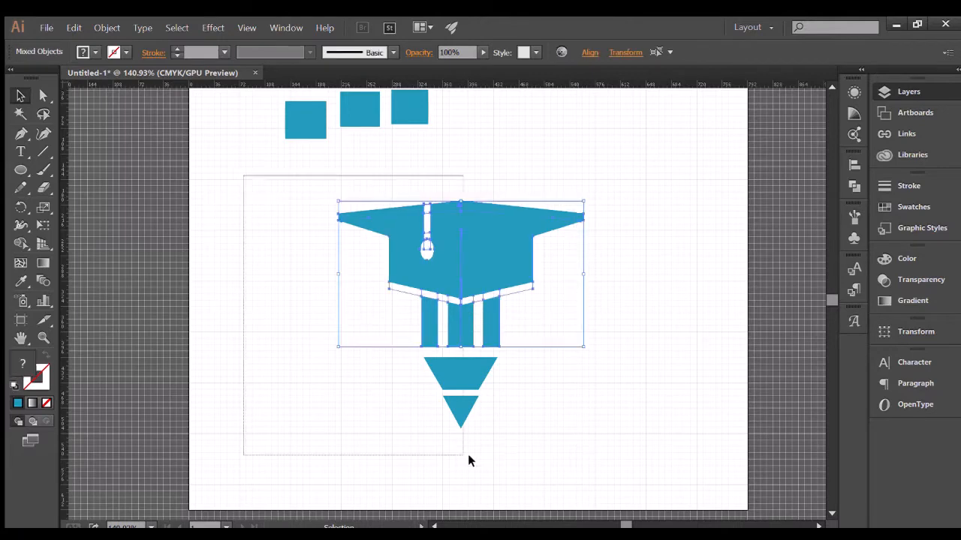
click(666, 220)
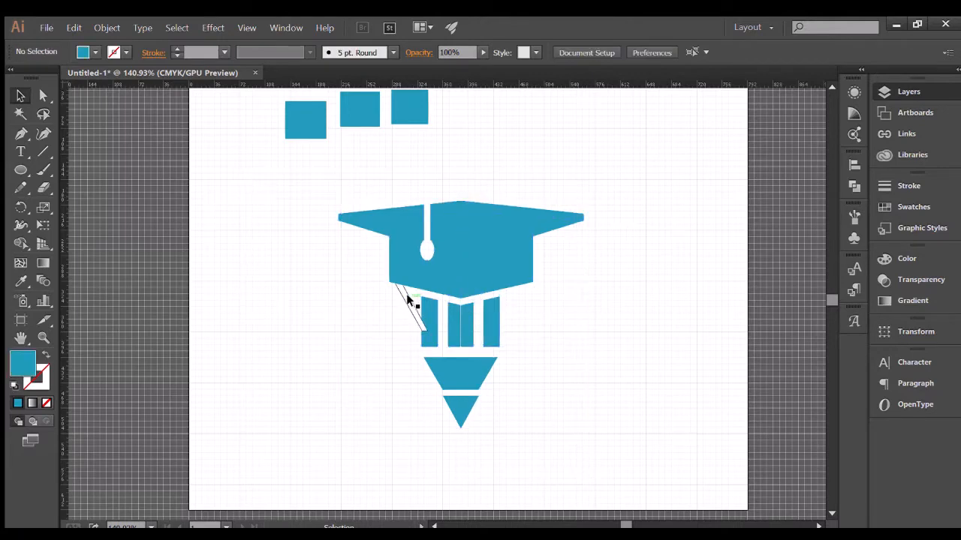
Scale down the slanted white highlight strip and place it on the left side of the pencil's tapered block
drag(407, 296, 397, 365)
drag(384, 353, 396, 371)
drag(395, 395, 436, 374)
click(518, 383)
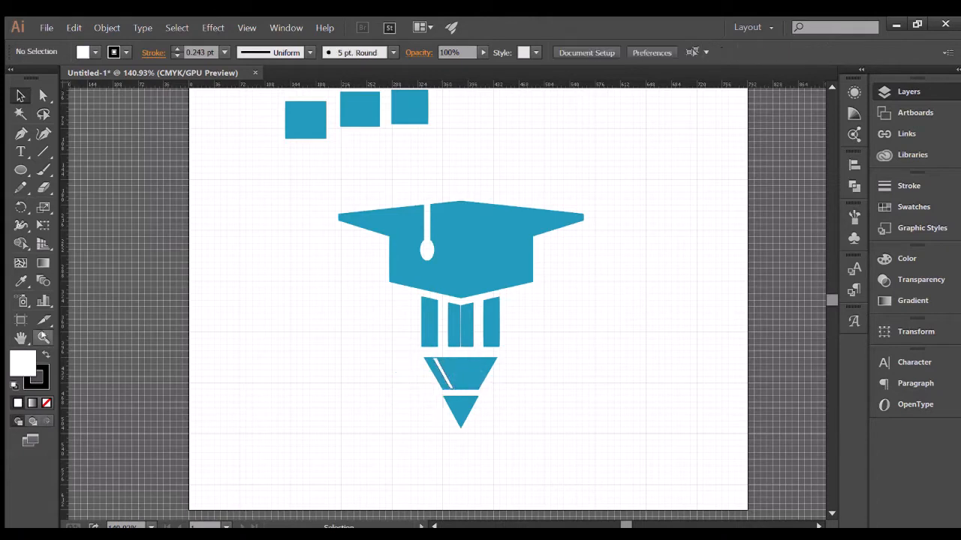
Stretch the tapered block, its highlight strip and the triangular tip downward to make the pencil point longer
click(44, 338)
click(470, 398)
click(446, 301)
click(442, 300)
click(441, 300)
scroll(193, 231, down, 2)
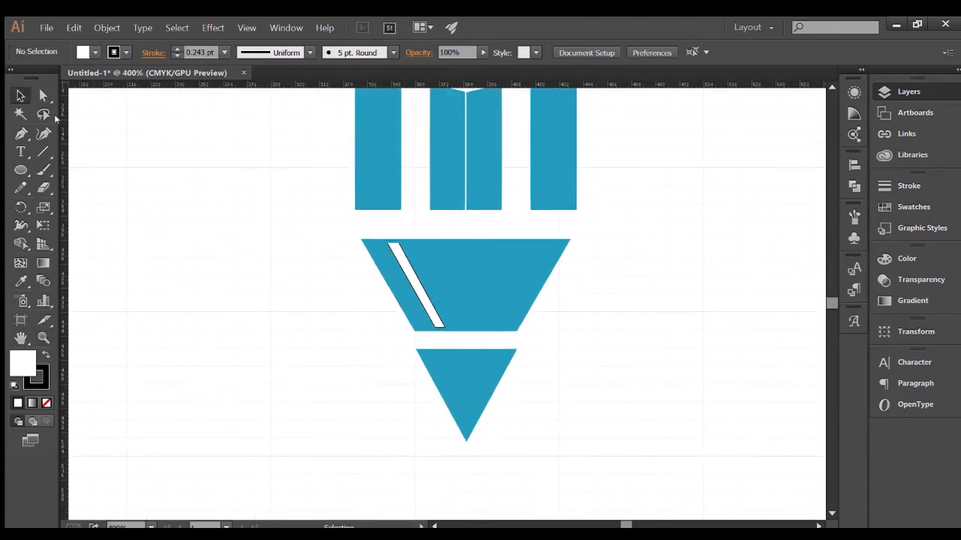
drag(292, 208, 530, 405)
drag(466, 382, 473, 425)
scroll(473, 425, up, 3)
click(616, 375)
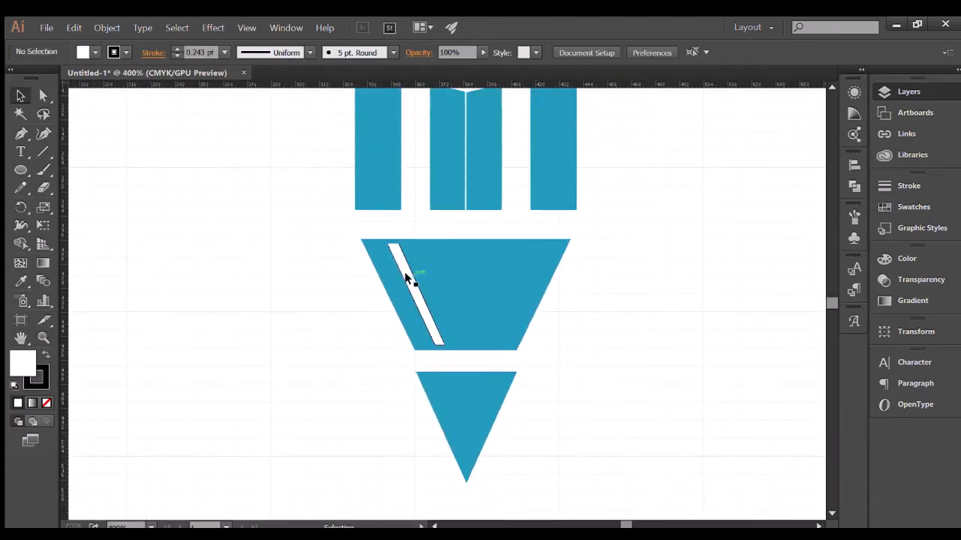
Move the white highlight strip closer to the tapered block's left edge and remove its outline
click(406, 277)
drag(404, 277, 396, 278)
click(338, 272)
click(411, 304)
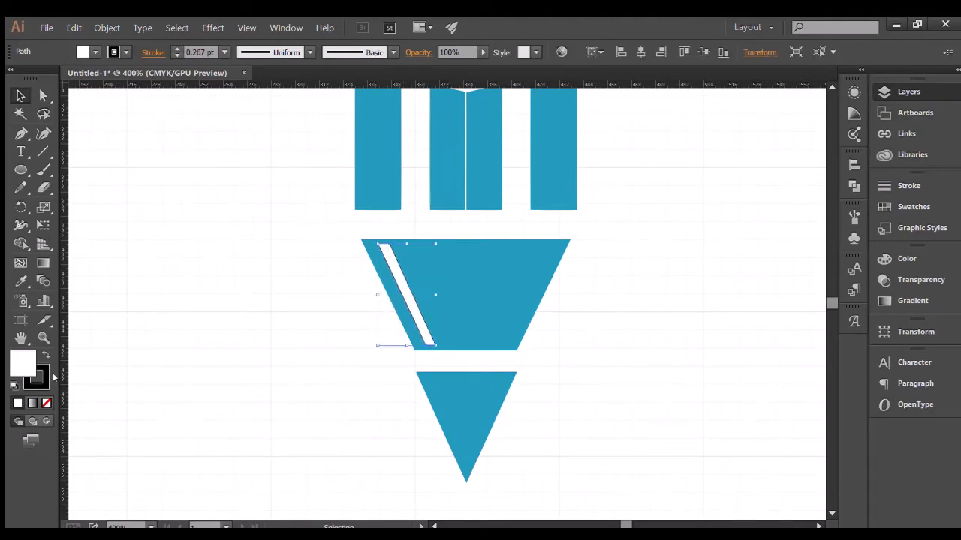
click(42, 384)
click(46, 404)
Rebuild the tapered block and the triangular tip with the Shape Builder, separating the block from the slanted highlight strip
mouse_move(289, 271)
mouse_down()
mouse_move(532, 412)
mouse_move(539, 439)
mouse_up()
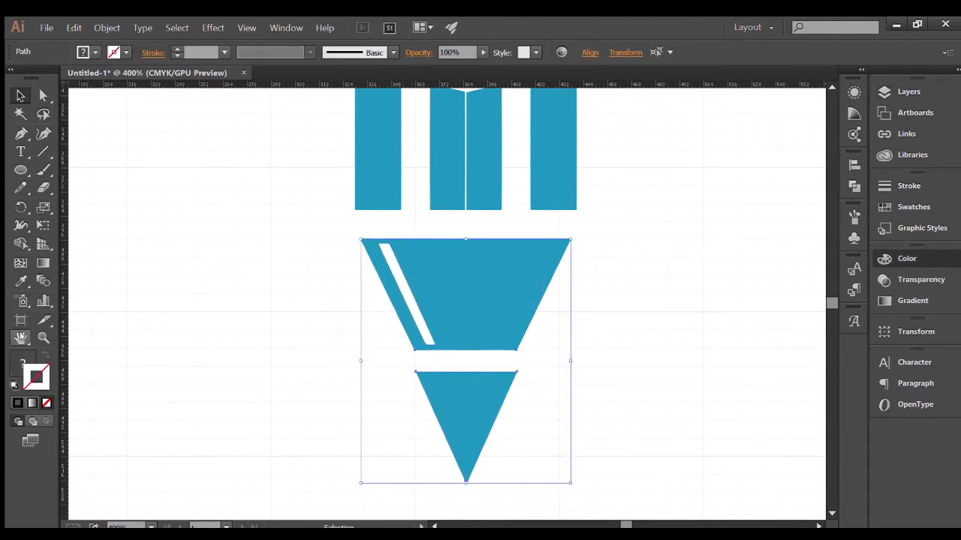
click(20, 244)
click(466, 409)
click(469, 308)
click(21, 264)
click(20, 281)
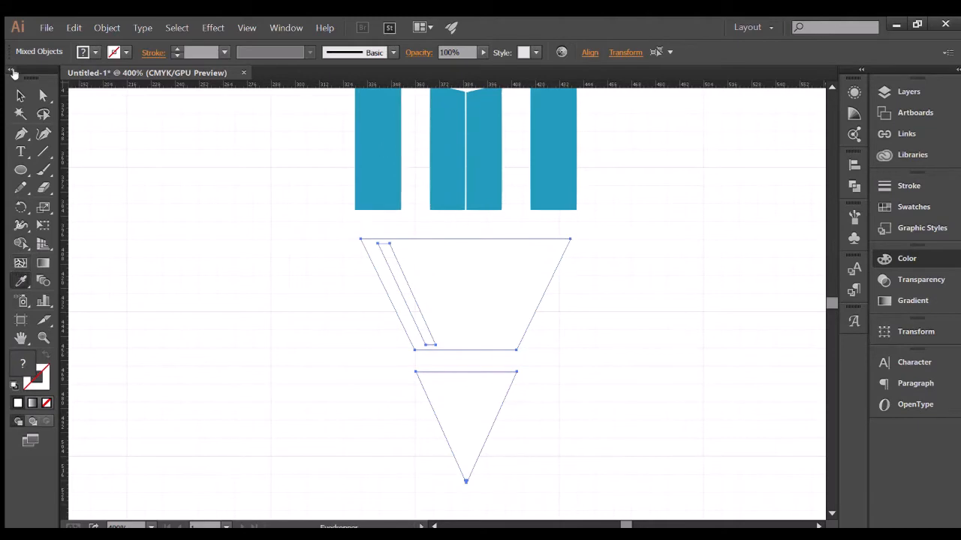
Recolour the tapered block and the triangular tip with the blue sampled from the existing pencil artwork
click(20, 95)
click(277, 244)
click(443, 293)
click(20, 281)
click(377, 161)
click(20, 95)
click(285, 278)
click(436, 388)
key(i)
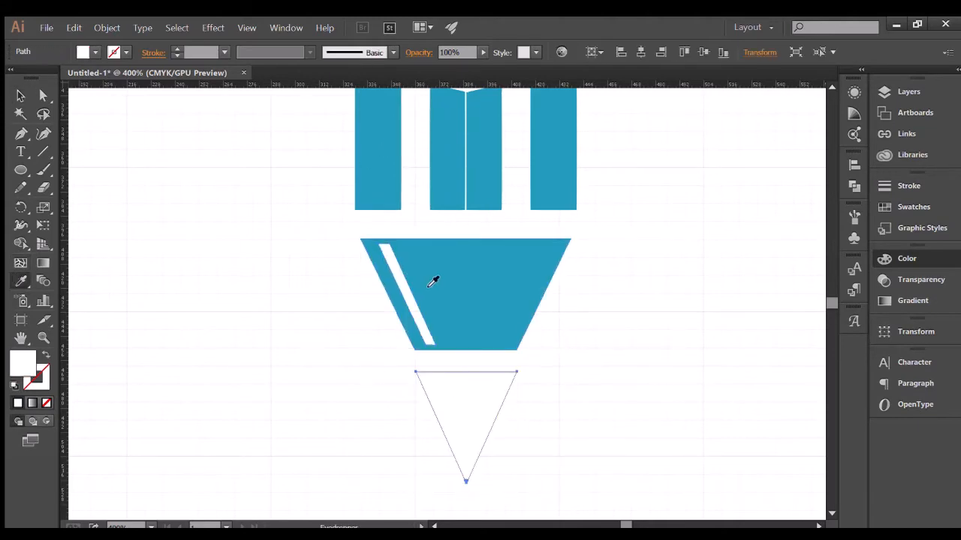
click(432, 283)
key(v)
click(255, 252)
Try to join the two middle pencil bars across the thin white gap with the Shape Builder
key(z)
drag(567, 403, 446, 332)
scroll(446, 332, down, 2)
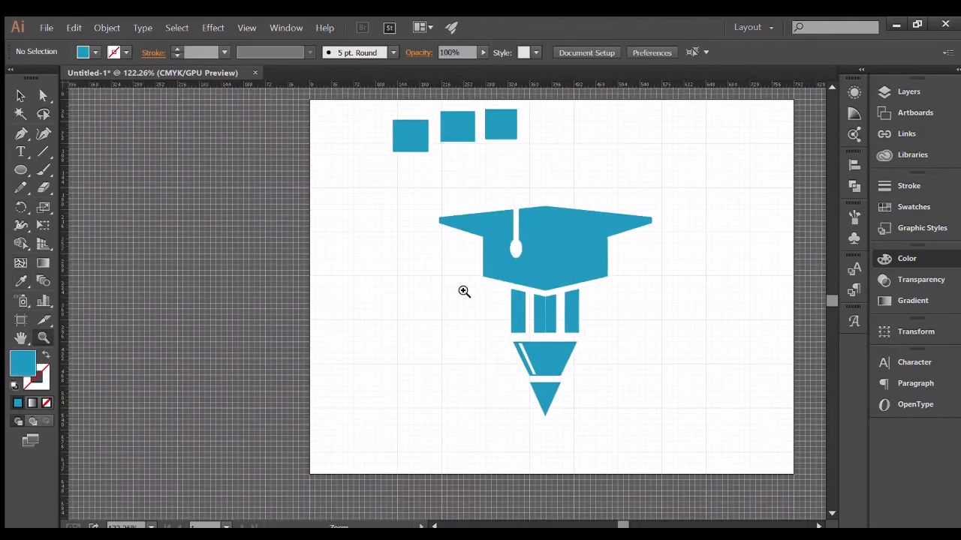
click(559, 334)
click(442, 304)
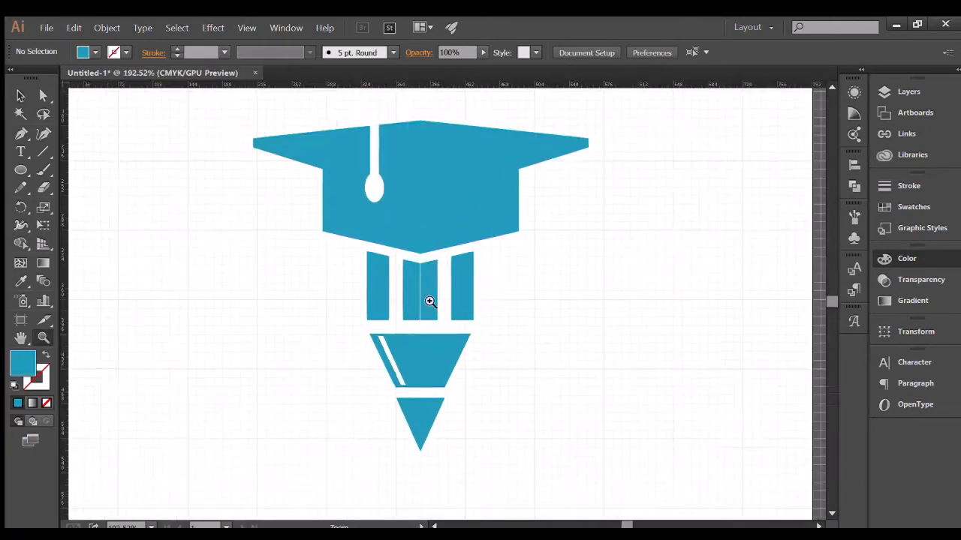
click(429, 301)
click(427, 297)
click(426, 290)
click(426, 289)
scroll(392, 283, down, 2)
click(20, 96)
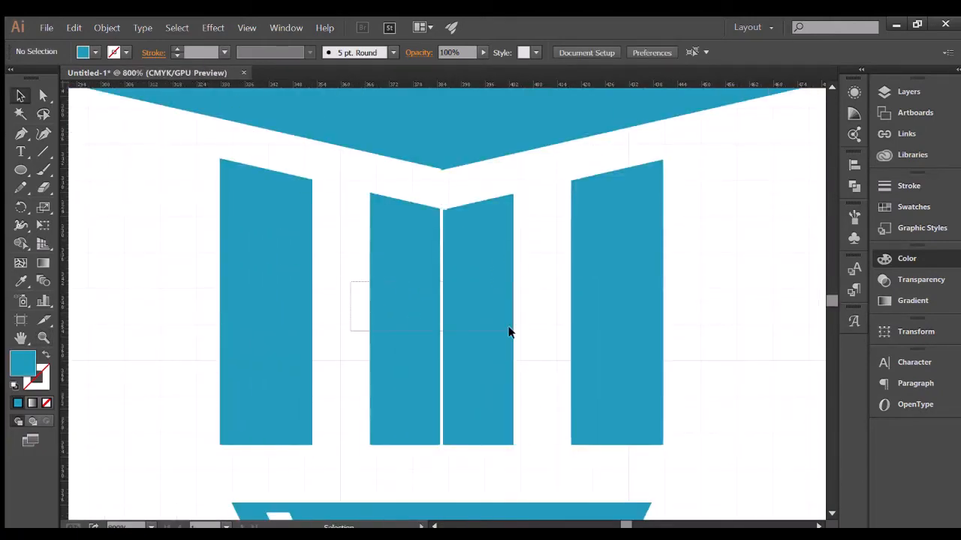
click(371, 363)
click(20, 243)
click(21, 95)
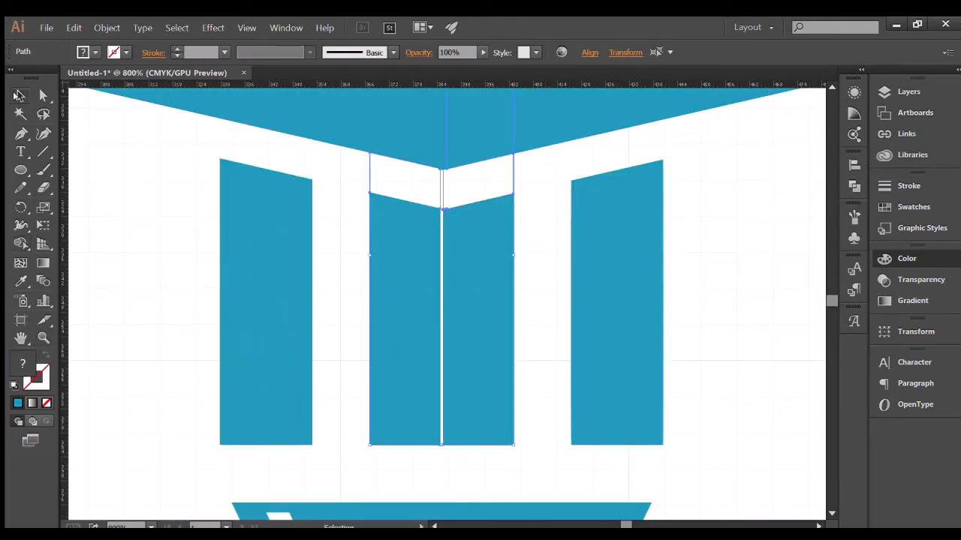
Shift the right middle pencil bar slightly left to close the thin white gap between the two middle bars
click(165, 161)
scroll(471, 299, down, 3)
click(471, 293)
scroll(467, 255, down, 5)
drag(463, 230, 460, 230)
Pull the right middle pencil bar away from the left one to separate it from the unfilled path beneath
scroll(456, 227, up, 1)
click(443, 107)
click(448, 255)
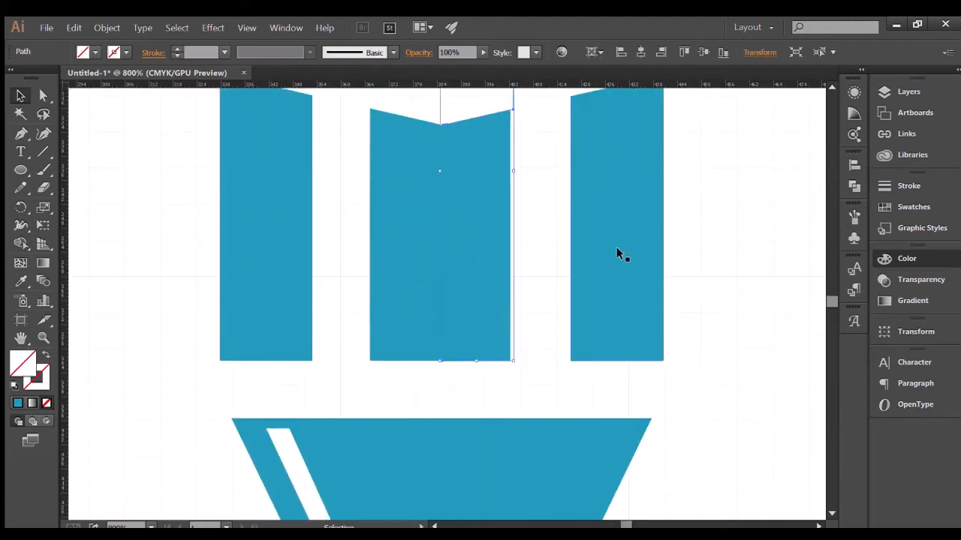
click(539, 148)
click(406, 138)
drag(470, 127, 496, 129)
click(449, 141)
click(466, 124)
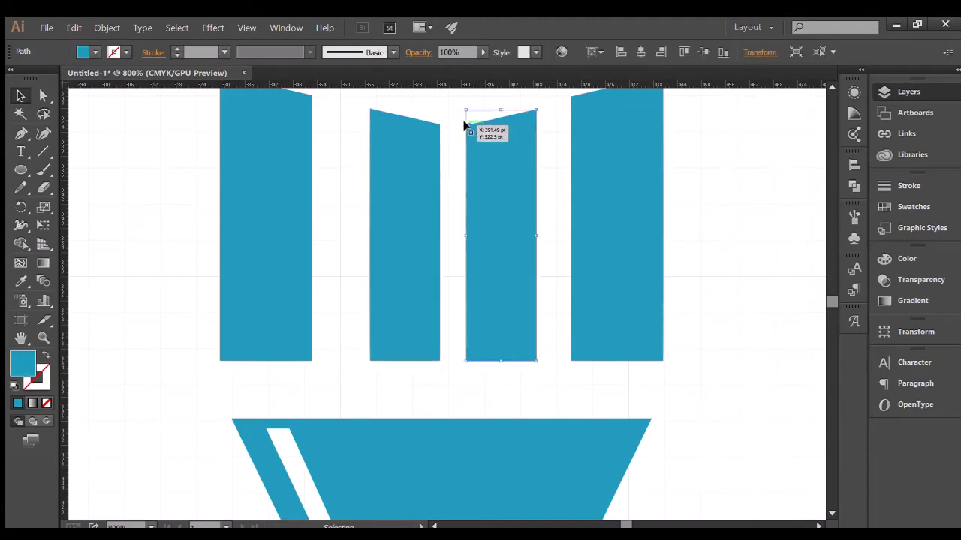
click(685, 153)
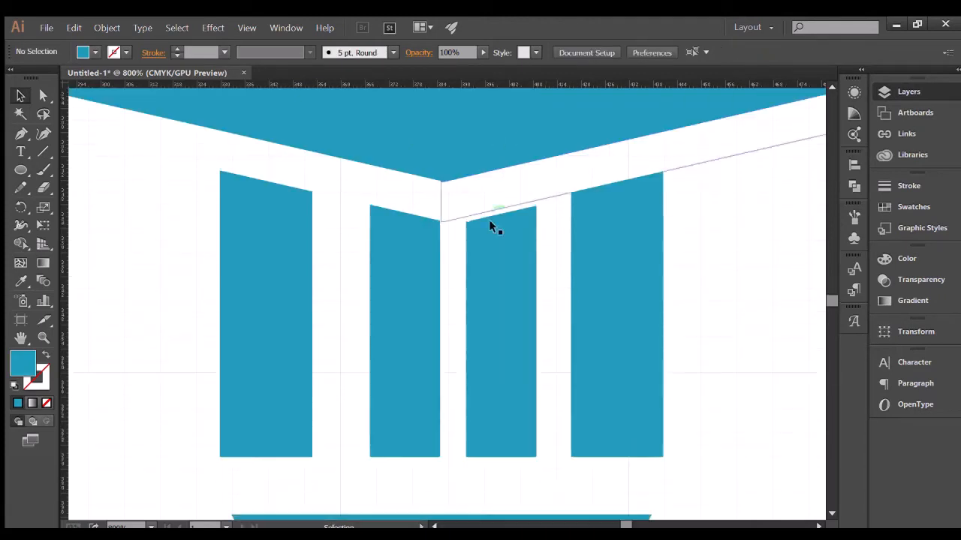
Move the right middle bar back against the left one and nudge it so both halves form one solid bar
drag(488, 205, 462, 204)
click(464, 386)
scroll(389, 316, down, 3)
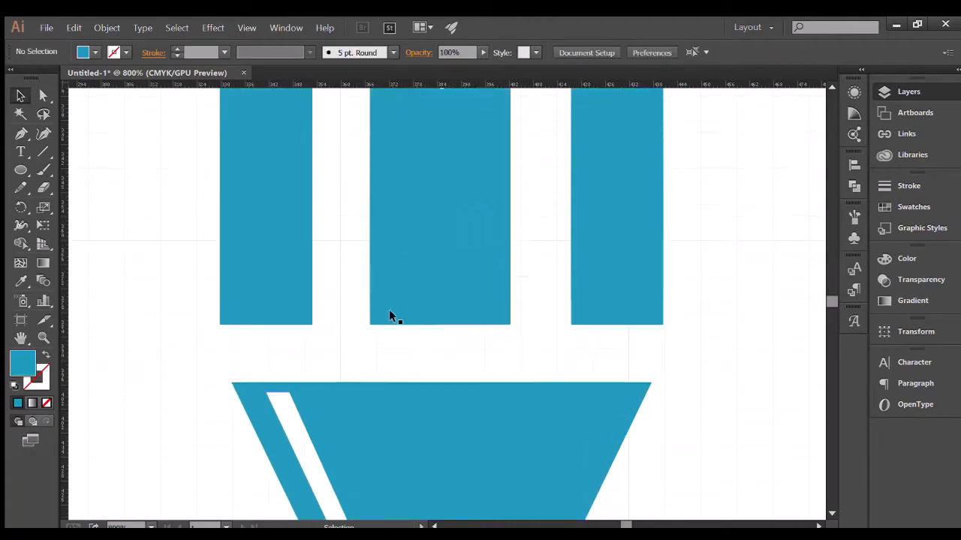
drag(468, 285, 460, 296)
key(Right)
Recolour the rightmost of the three sample squares above the logo dark blue
click(175, 335)
key(ctrl+space)
drag(567, 338, 259, 275)
scroll(393, 254, up, 1)
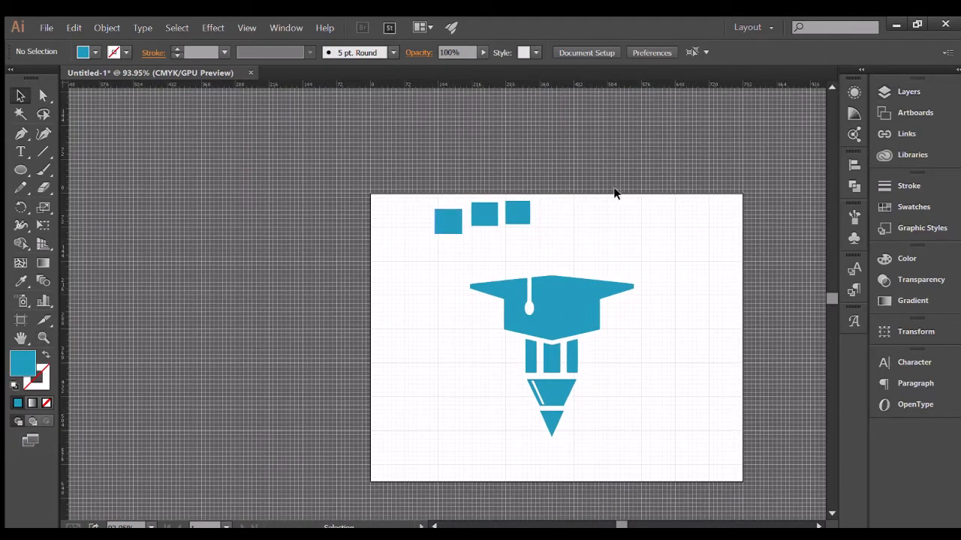
scroll(368, 257, up, 1)
scroll(365, 315, down, 2)
click(818, 526)
click(819, 525)
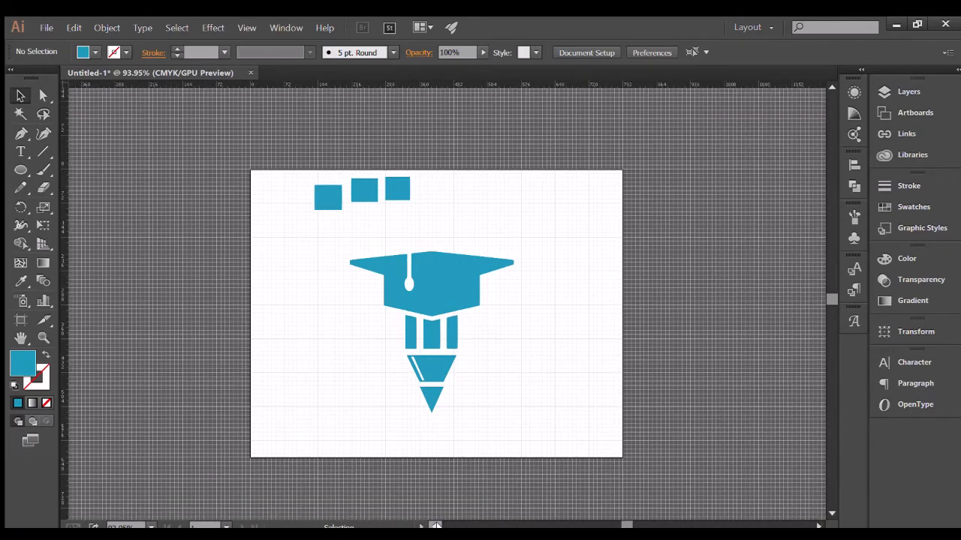
click(434, 526)
click(446, 189)
click(907, 259)
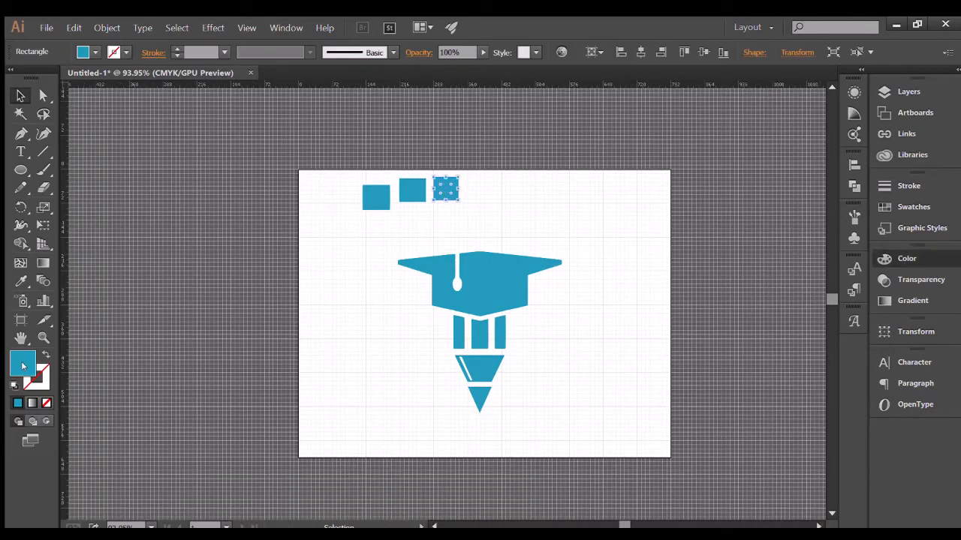
click(833, 303)
click(495, 204)
Recolour the middle sample square a slightly lighter medium blue than the dark blue square beside it
double_click(406, 192)
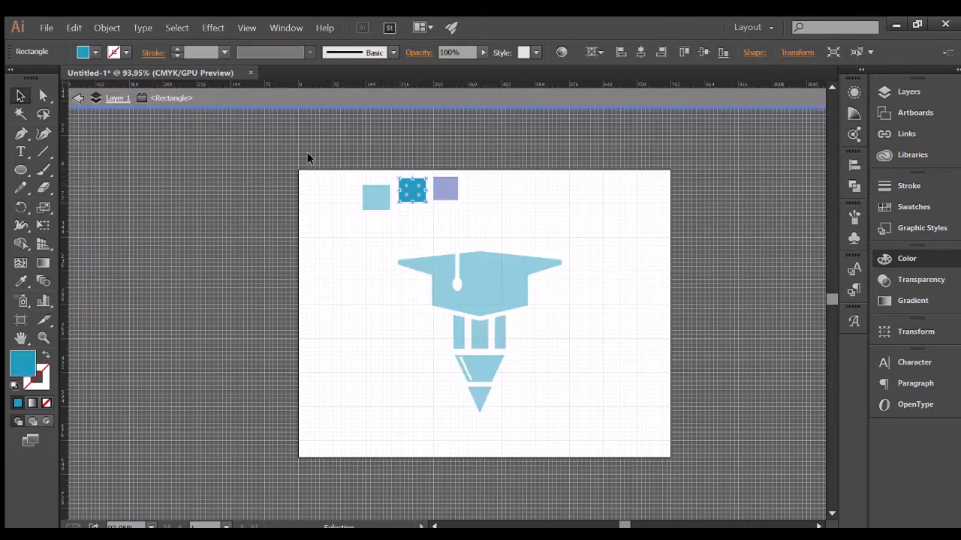
click(76, 97)
click(410, 194)
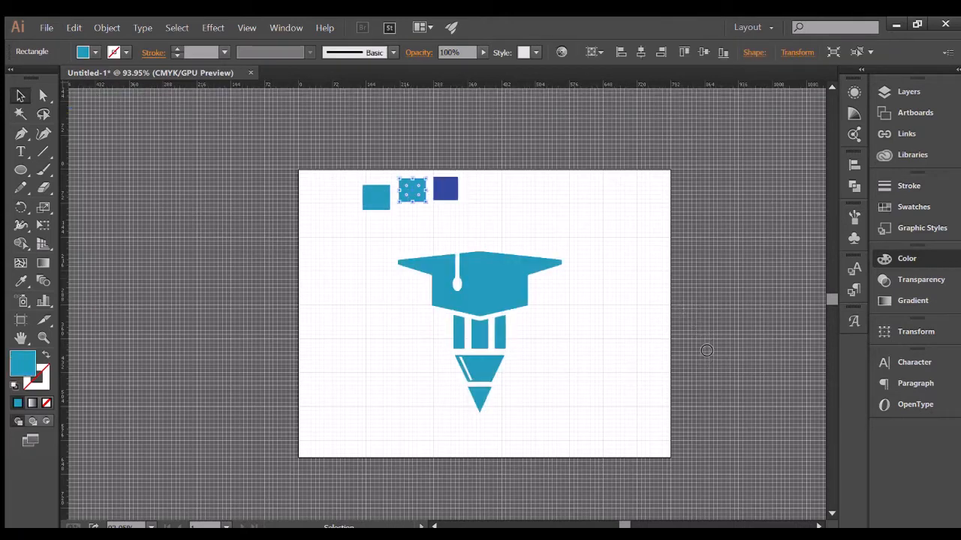
click(834, 306)
click(476, 216)
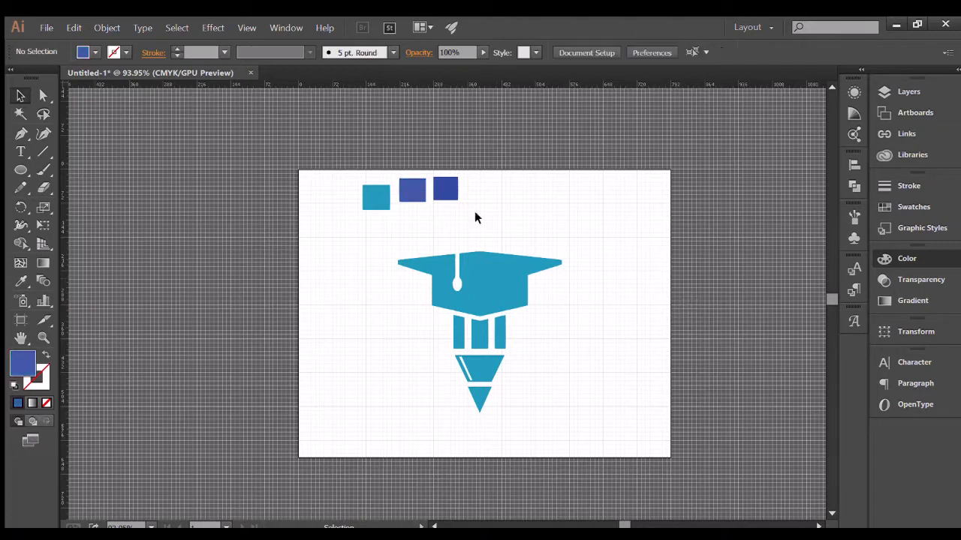
Recolour the pencil's tapered block golden orange
scroll(497, 308, down, 1)
click(481, 341)
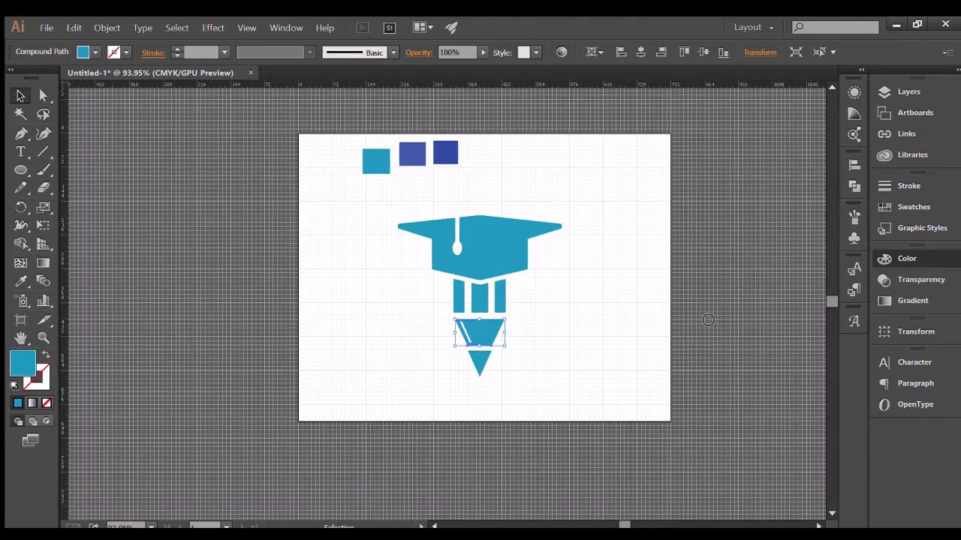
click(838, 321)
click(584, 316)
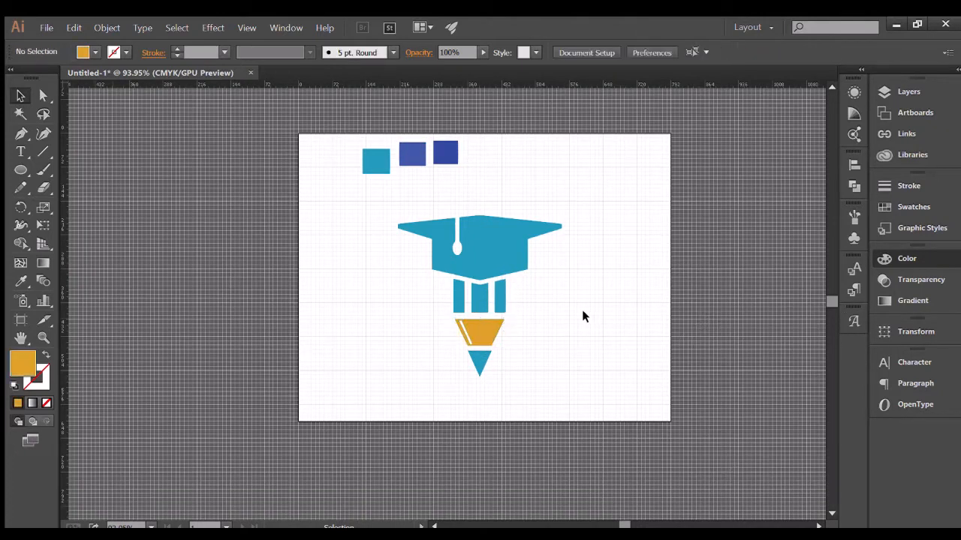
Fill the leftmost sample square with the orange sampled from the pencil's tapered block
click(377, 162)
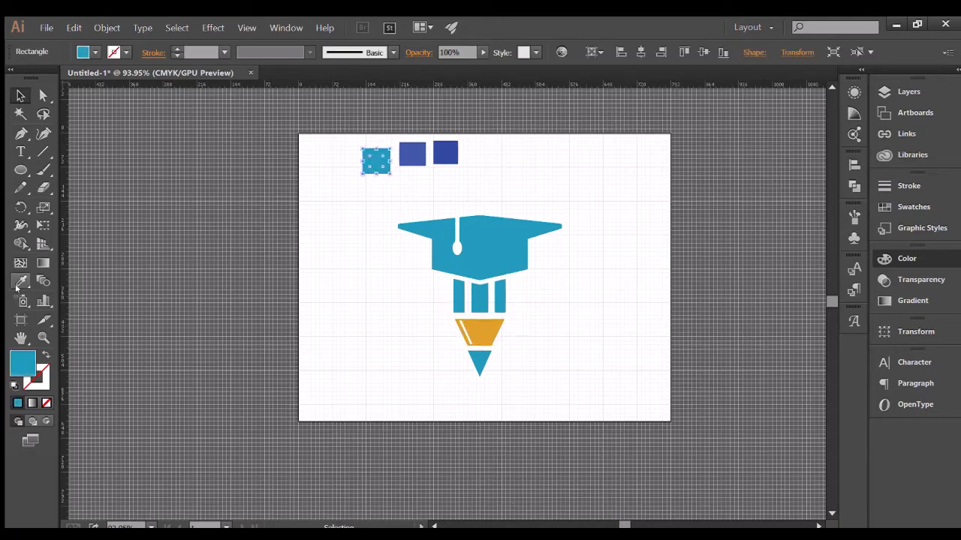
click(21, 281)
click(477, 332)
click(20, 96)
click(449, 375)
Recolour the pencil's triangular tip dark blue
click(478, 358)
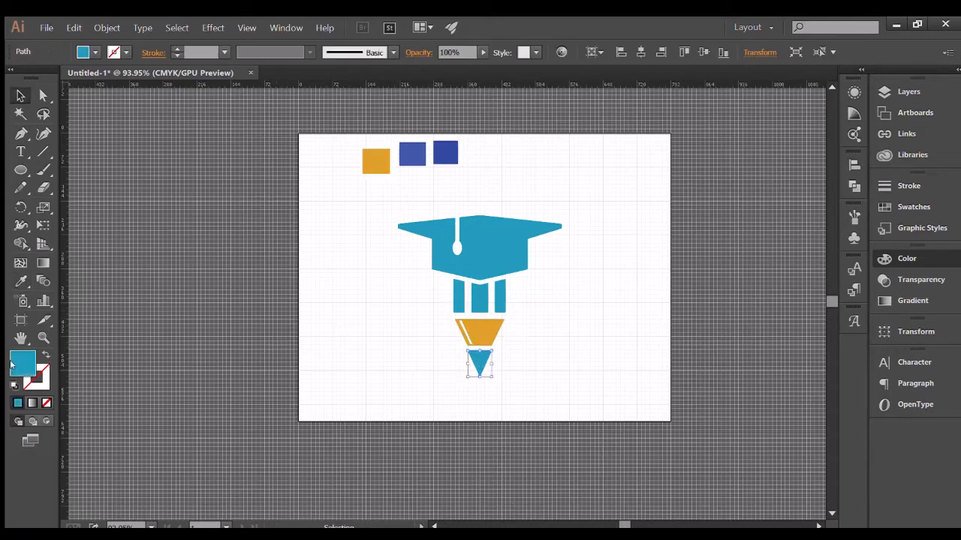
click(848, 300)
click(585, 319)
Fill the cap's left face and brim underside with the dark blue sampled from the rightmost sample square
scroll(480, 278, up, 1)
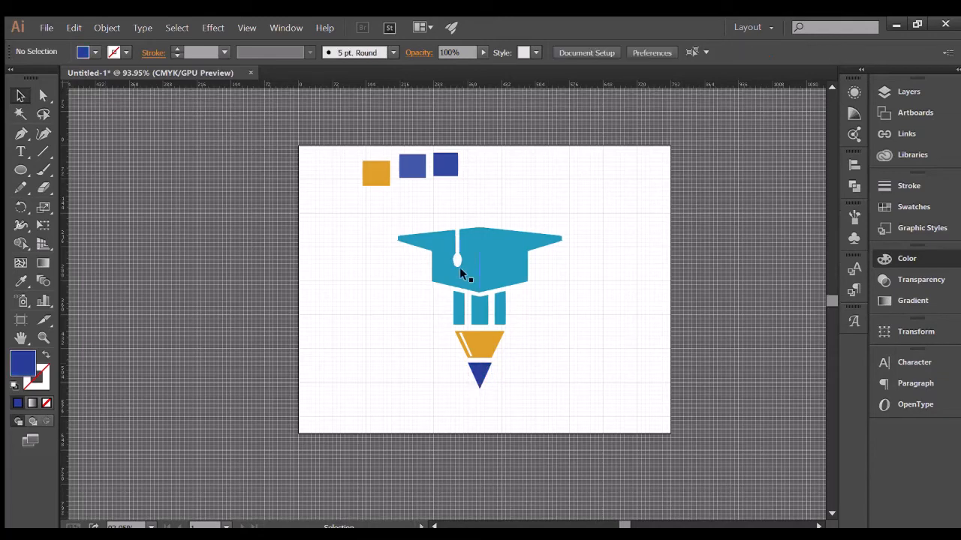
click(456, 281)
click(21, 282)
click(445, 164)
click(20, 96)
Fill the cap's right face with the medium blue sampled from the middle sample square
click(574, 282)
click(491, 258)
key(i)
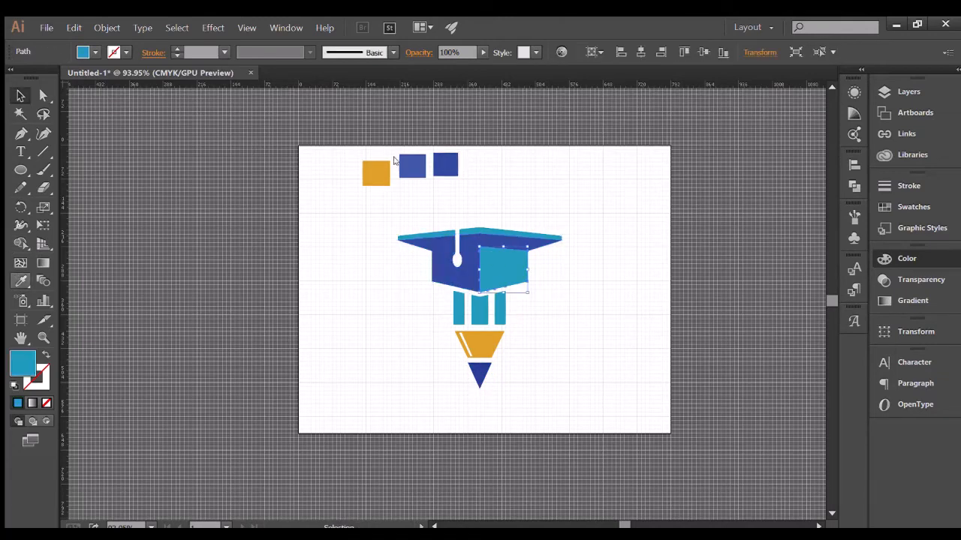
click(410, 164)
key(v)
click(366, 286)
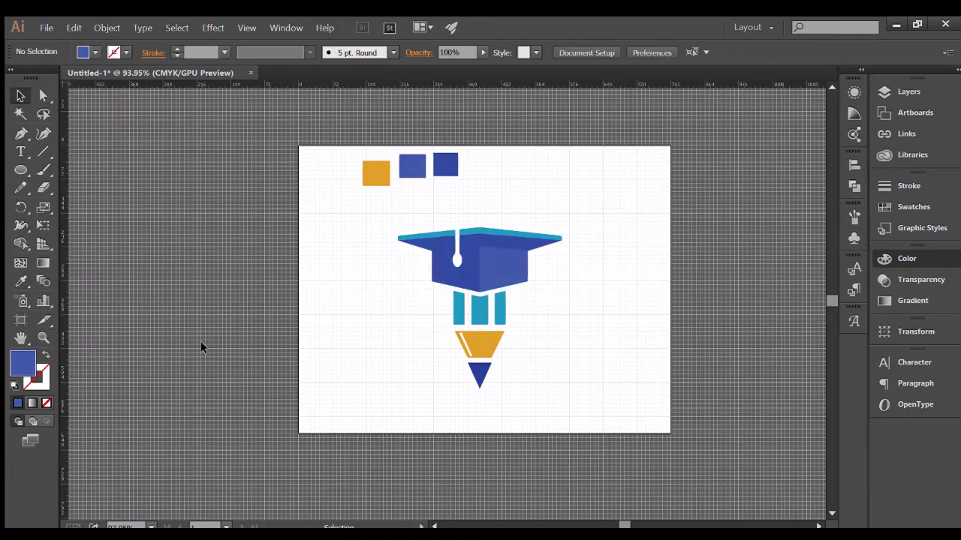
Recolour the cap's top brim pieces on both sides of the tassel with the medium blue sample
click(480, 228)
click(248, 285)
drag(461, 211, 496, 229)
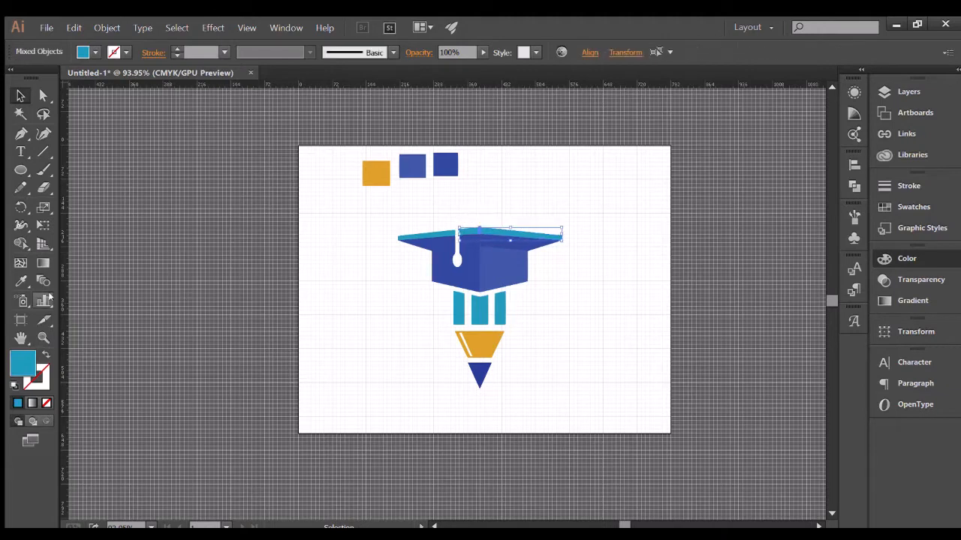
click(21, 282)
click(412, 165)
click(21, 96)
click(426, 233)
click(21, 281)
click(411, 166)
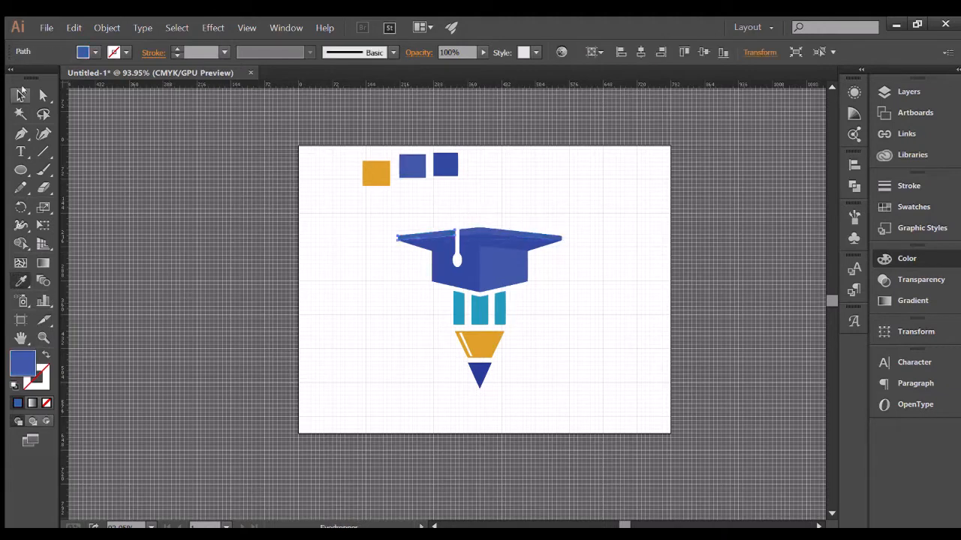
Colour the pencil's left bars with the dark blue sample and its right bars with the medium blue sample
click(20, 96)
click(360, 281)
mouse_move(468, 307)
mouse_down()
mouse_move(512, 304)
mouse_move(480, 314)
mouse_up()
click(21, 281)
click(445, 166)
click(21, 96)
click(21, 281)
click(411, 166)
click(20, 96)
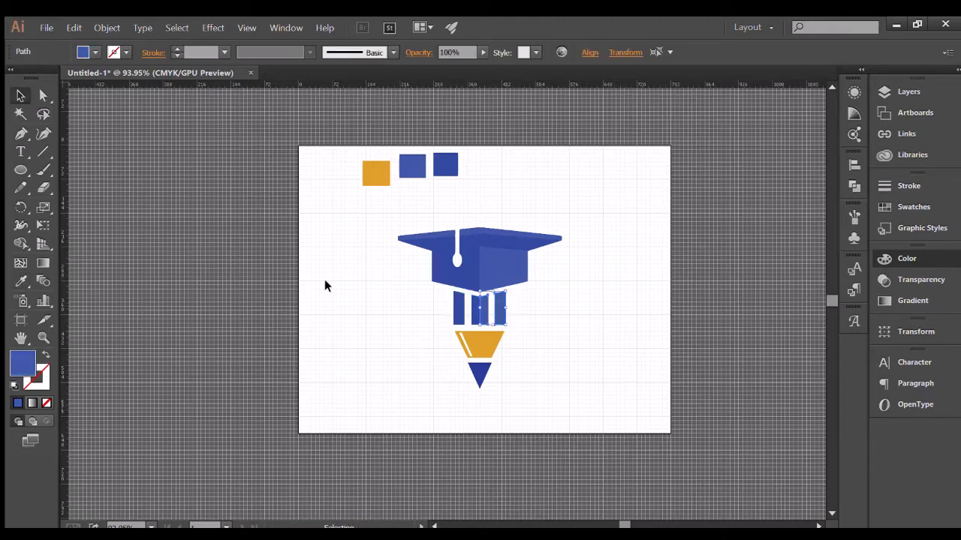
Scale the whole cap-and-pencil logo down to roughly three quarters of its size
click(325, 280)
drag(378, 217, 434, 264)
drag(496, 309, 464, 297)
click(456, 229)
Start a fill-less Pen outline around the logo's left side, with a straight vertical edge and a diagonal to below the pencil tip
key(z)
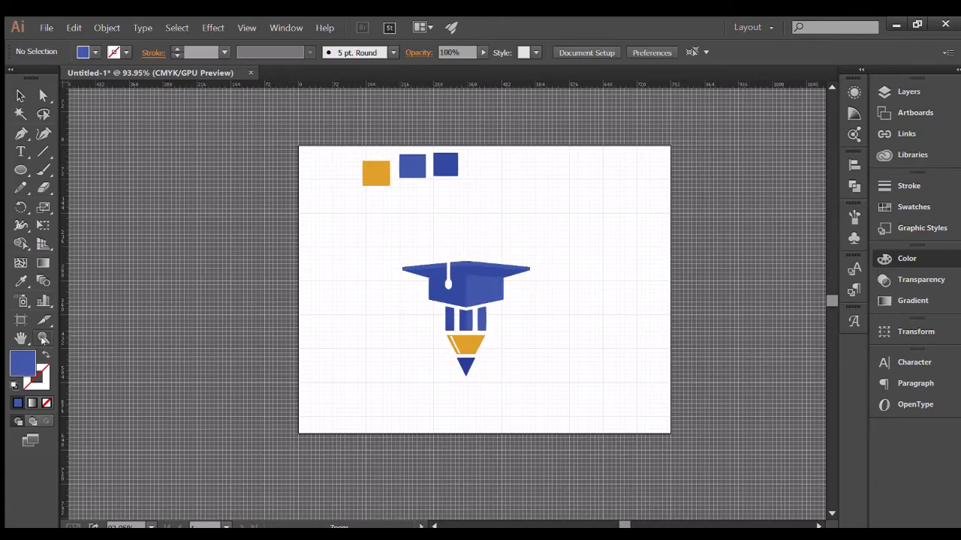
click(460, 309)
click(456, 313)
click(453, 323)
scroll(450, 328, down, 1)
key(v)
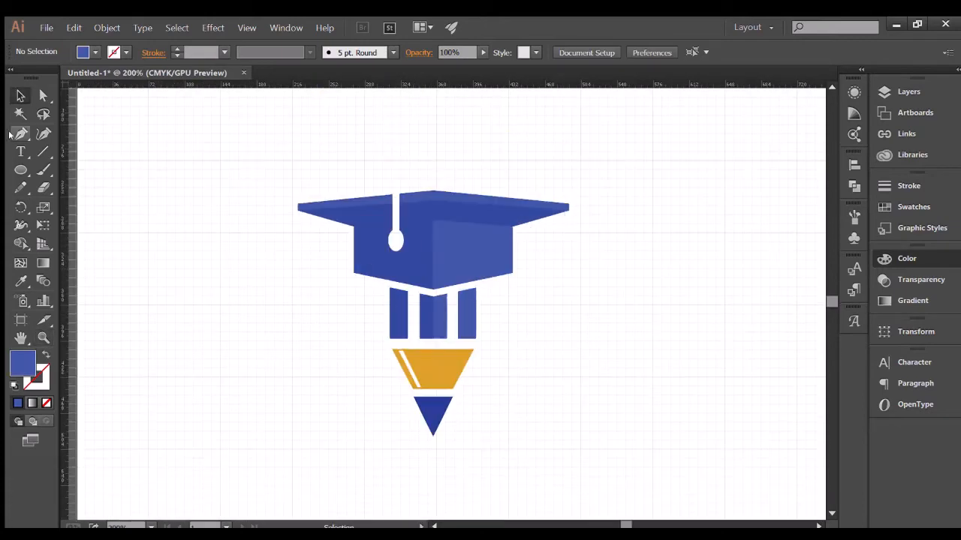
click(284, 160)
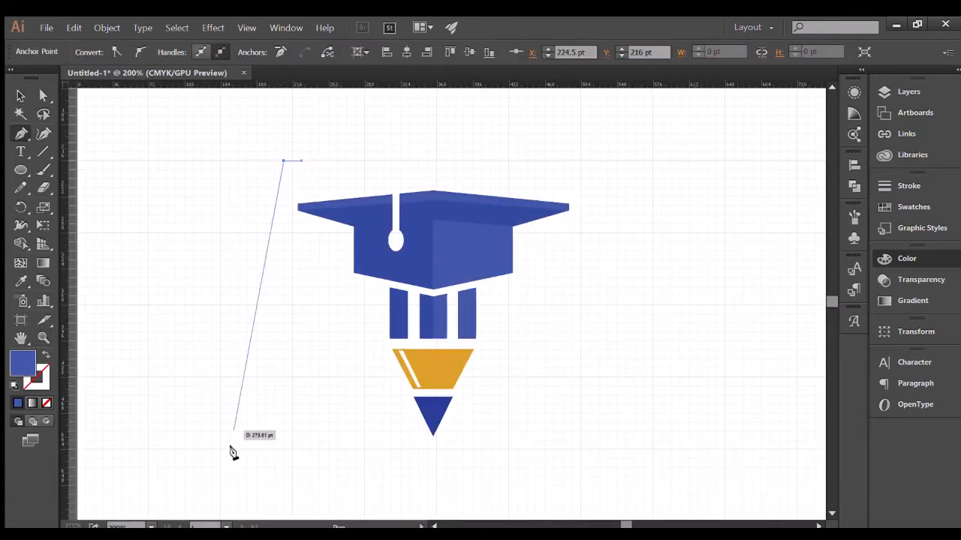
click(284, 370)
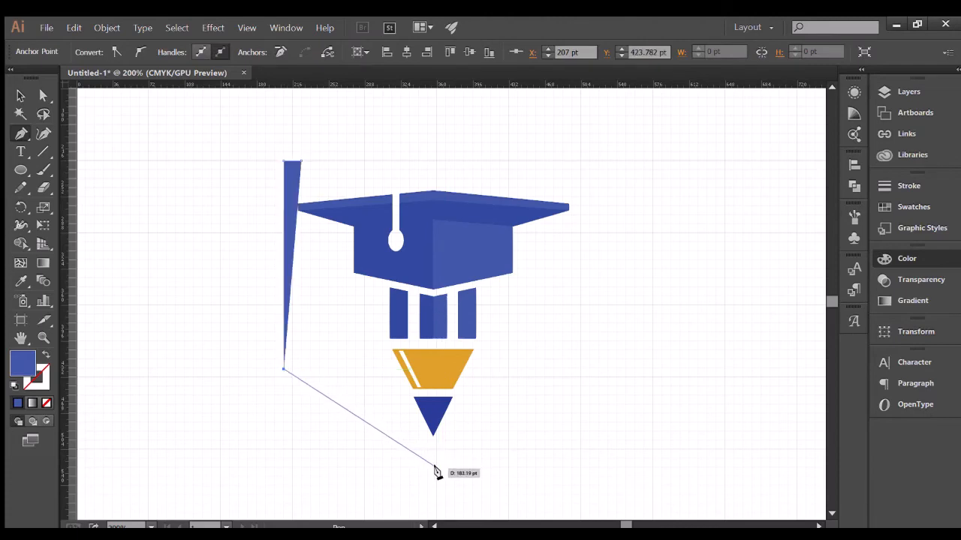
click(435, 467)
click(46, 403)
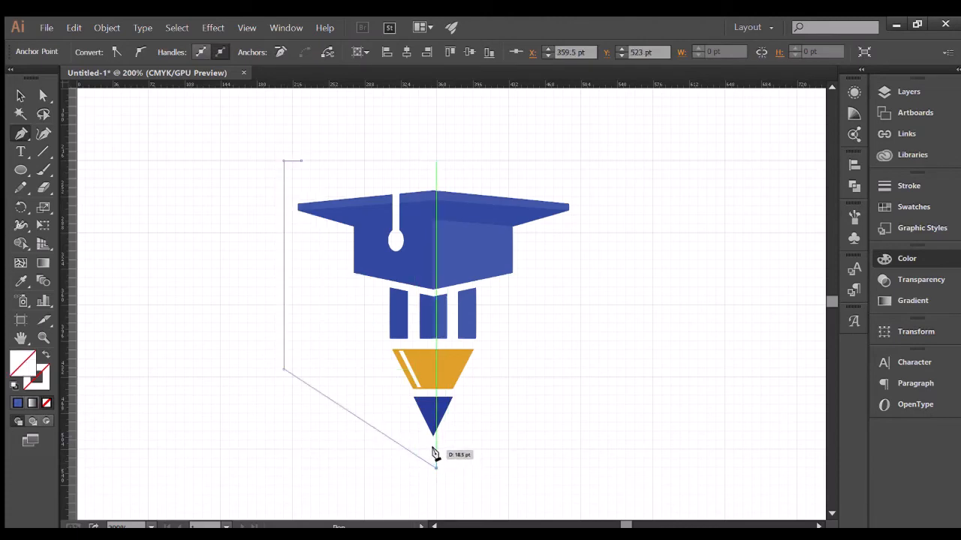
Close the Pen outline on the logo's left side into a bent band, with inner edges running parallel to the outer ones
click(436, 449)
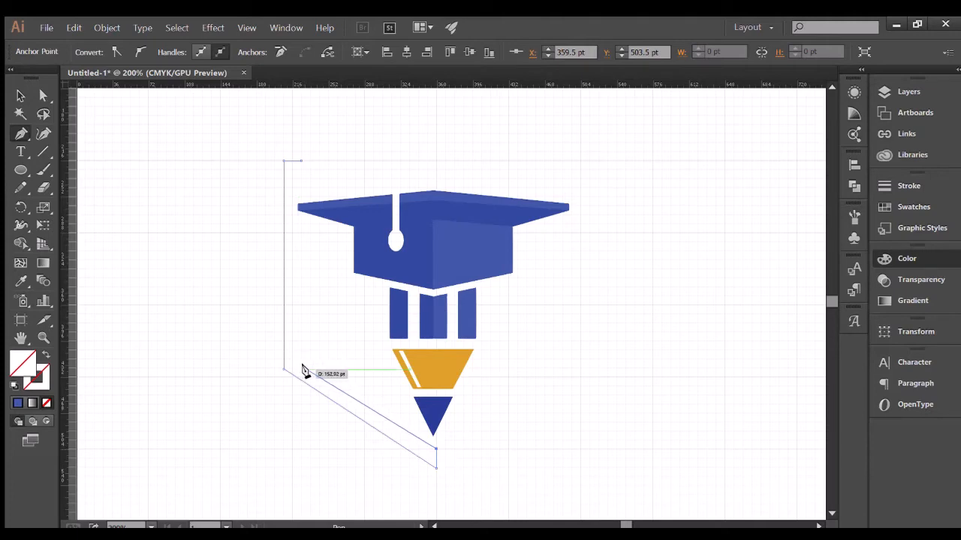
key(ctrl+z)
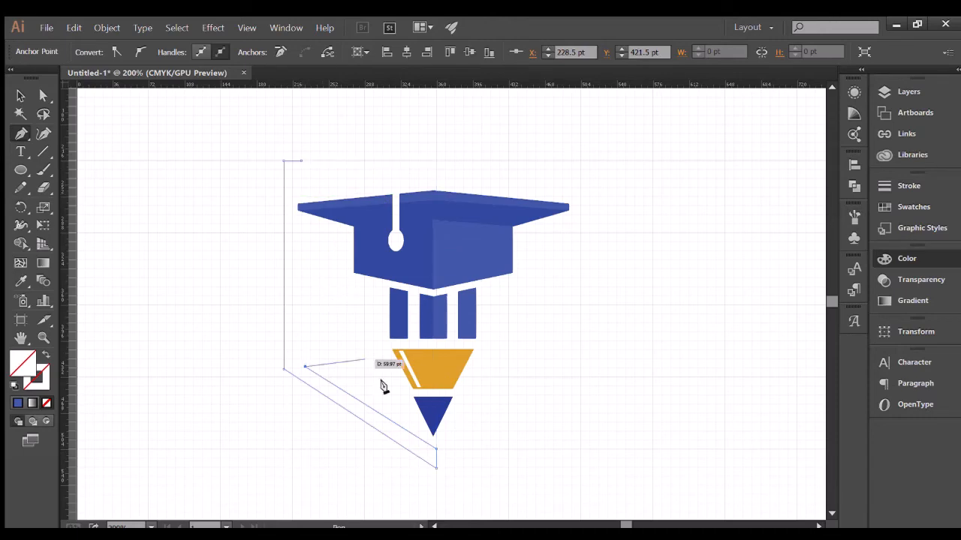
click(436, 451)
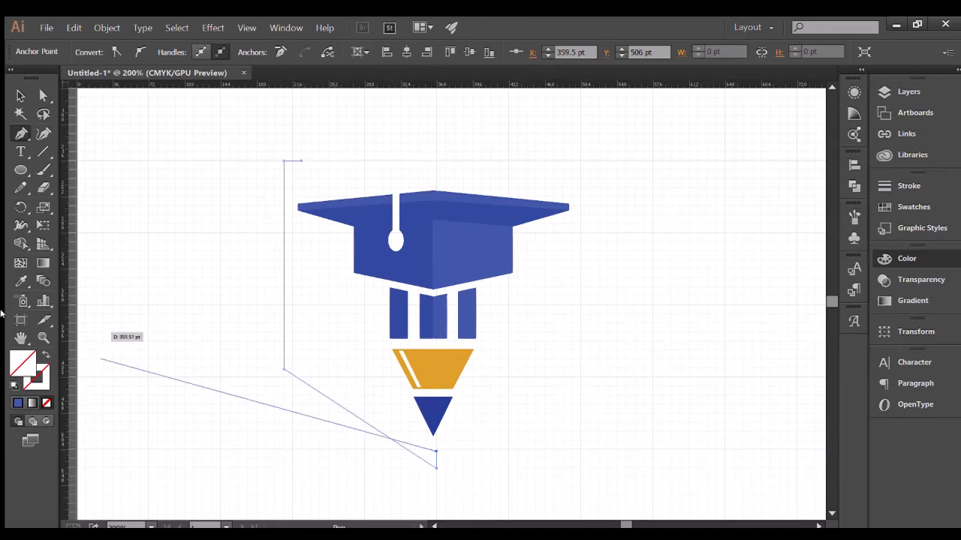
click(20, 96)
click(177, 186)
click(285, 179)
drag(21, 134, 59, 150)
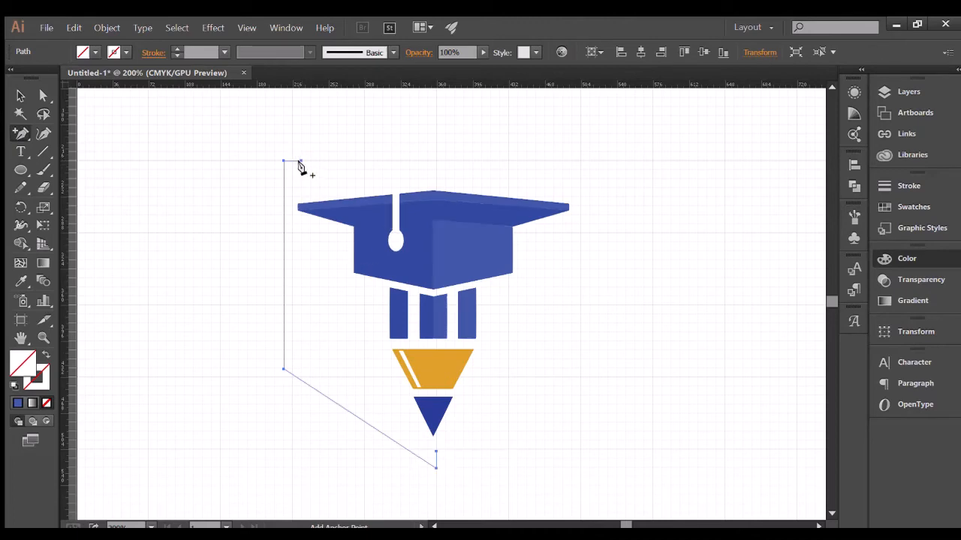
click(301, 160)
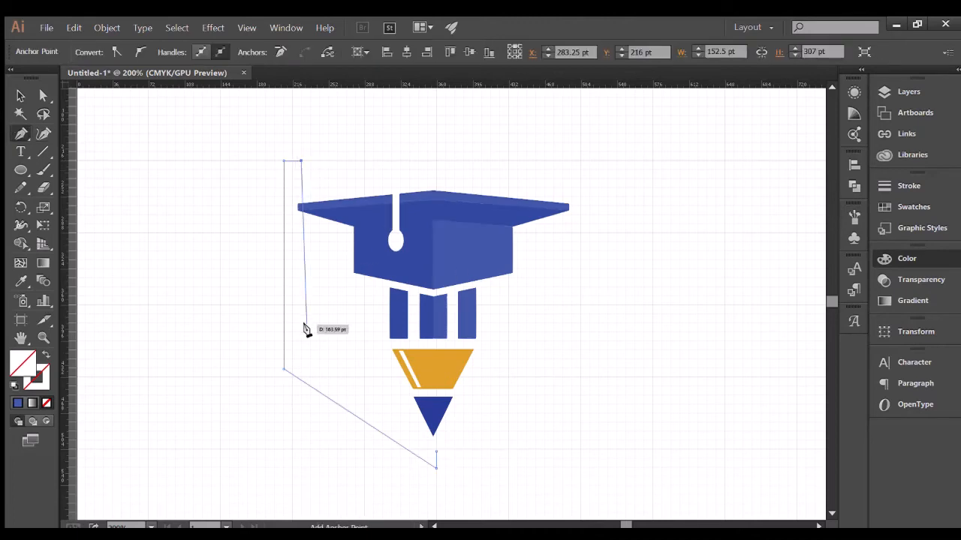
click(301, 360)
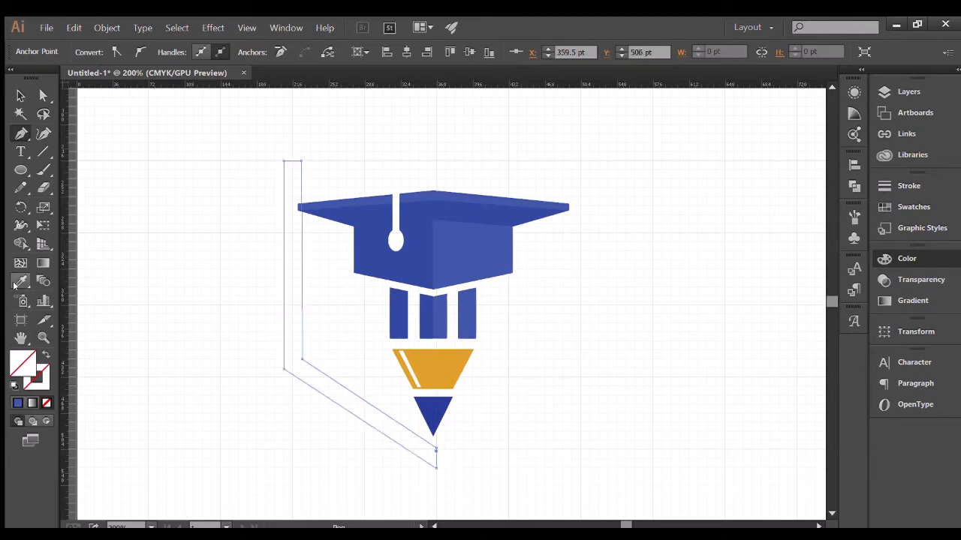
Fill the bent left band with the orange sampled from the pencil's wood section
click(446, 381)
key(v)
click(124, 168)
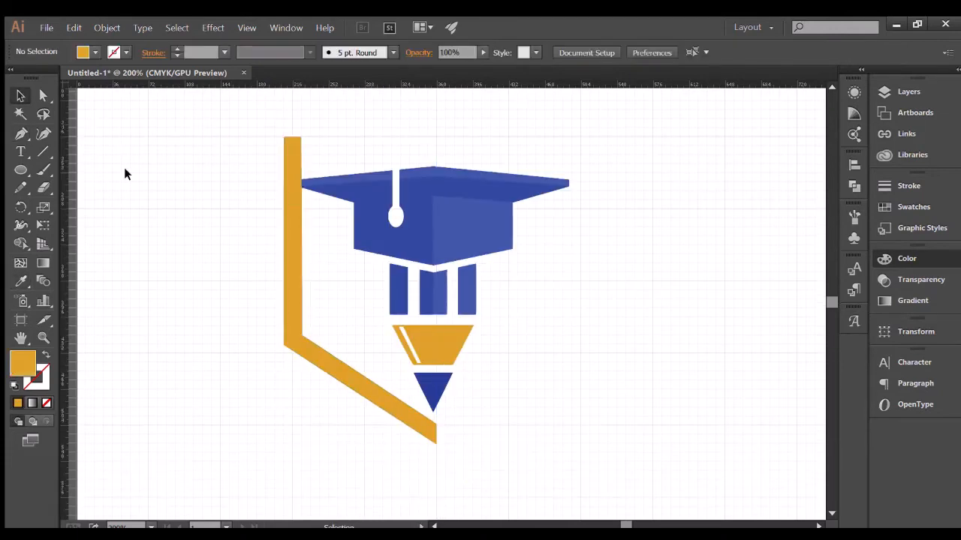
Narrow the orange band slightly and create a horizontally mirrored copy of it
click(293, 214)
drag(438, 292, 426, 293)
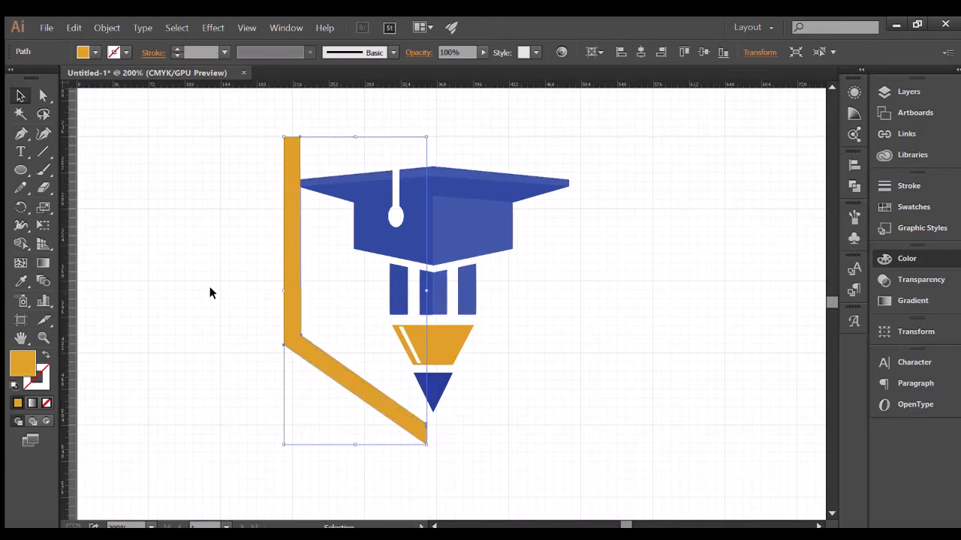
scroll(292, 242, up, 2)
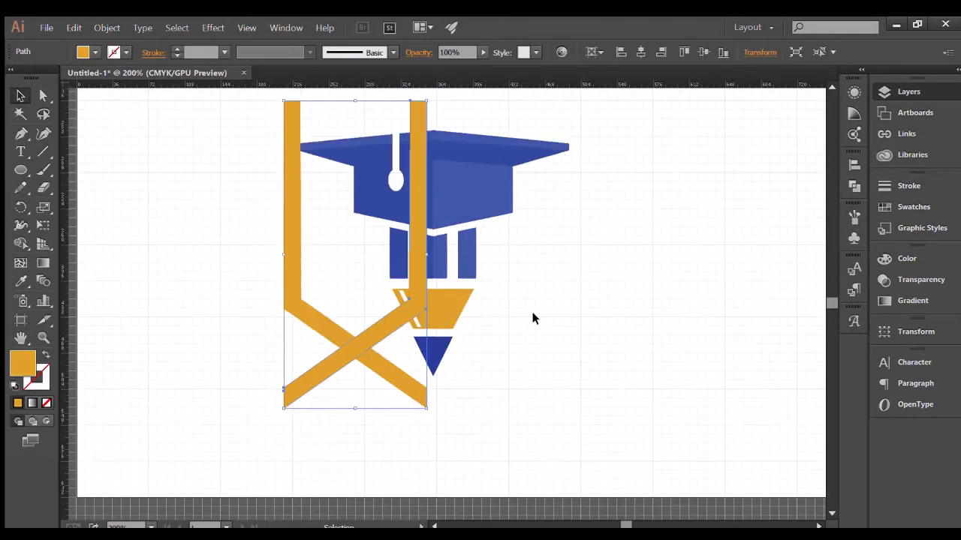
Move the mirrored band to the logo's right side so that both halves meet in a point below the pencil tip
key(shift+Right)
key(shift+Right)
key(shift+Right)
key(shift+Right)
key(shift+Right)
key(shift+Right)
key(shift+Right)
key(shift+Right)
key(shift+Right)
key(shift+Right)
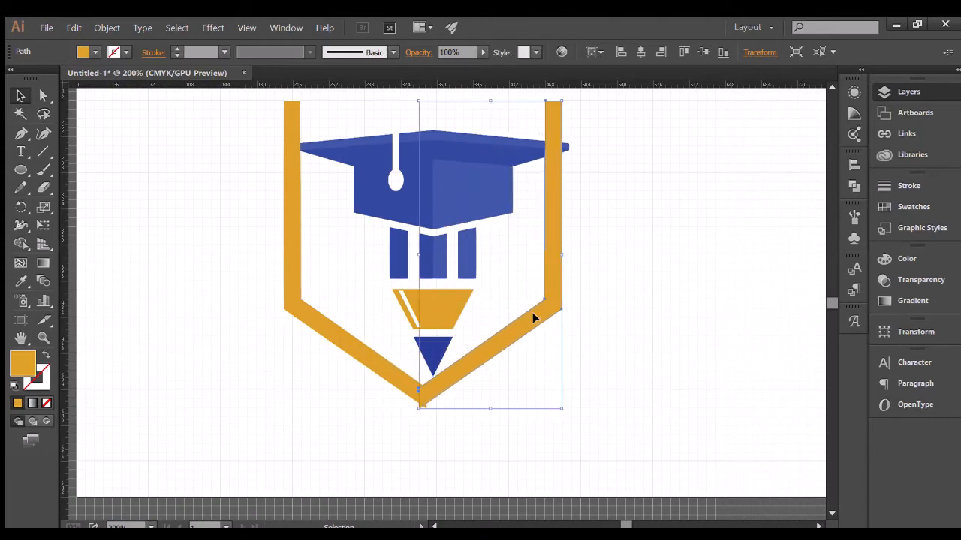
key(Right)
key(Right)
key(Right)
key(Right)
key(Right)
click(412, 420)
Draw the lower edge of the frame's top bar with the Pen tool, from the left band's inner corner over a central peak to the right band
scroll(412, 420, up, 1)
scroll(412, 421, up, 5)
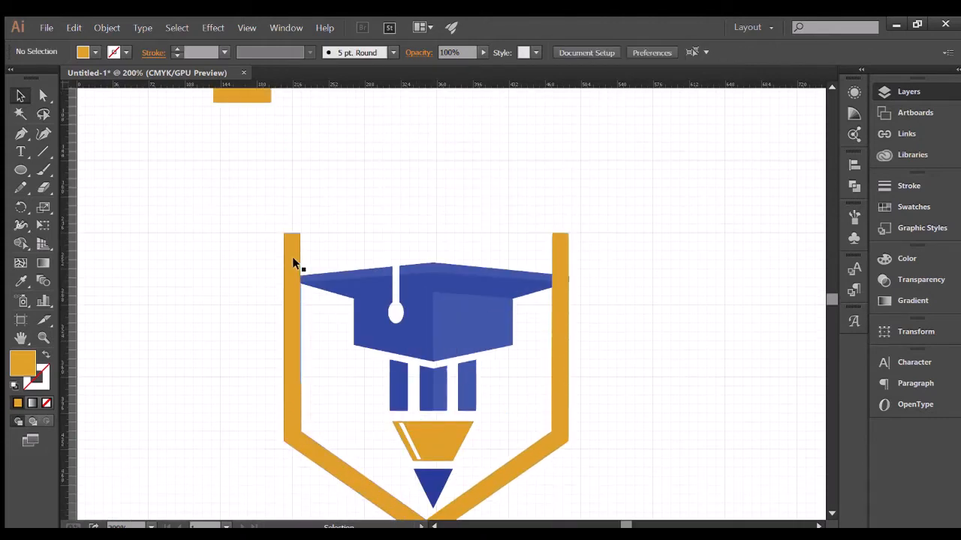
click(44, 338)
double_click(455, 288)
scroll(456, 291, up, 3)
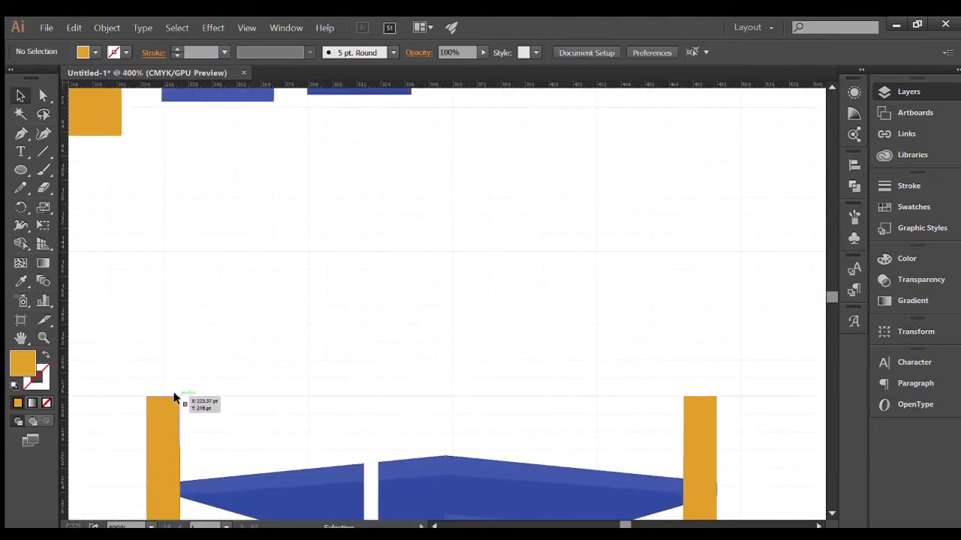
click(176, 397)
click(333, 381)
click(21, 134)
click(178, 396)
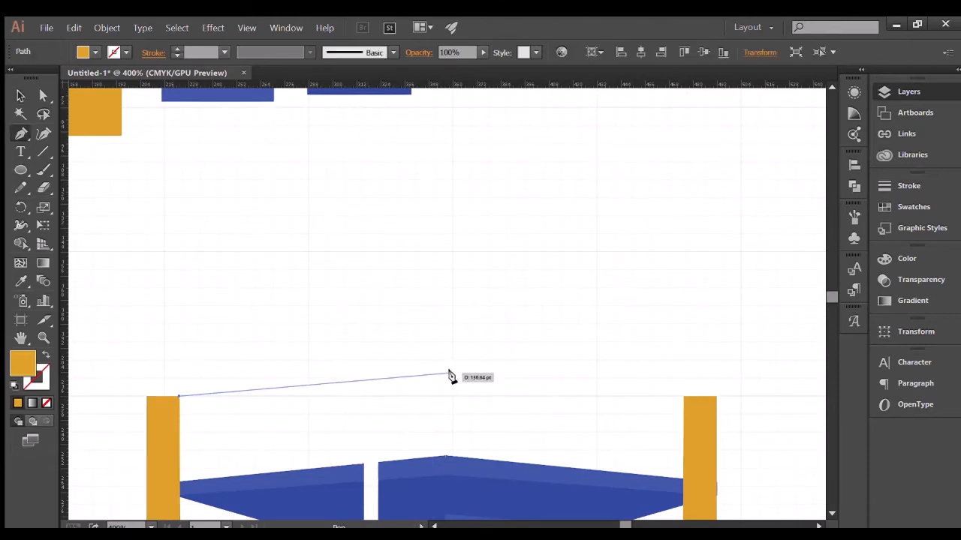
scroll(451, 369, down, 5)
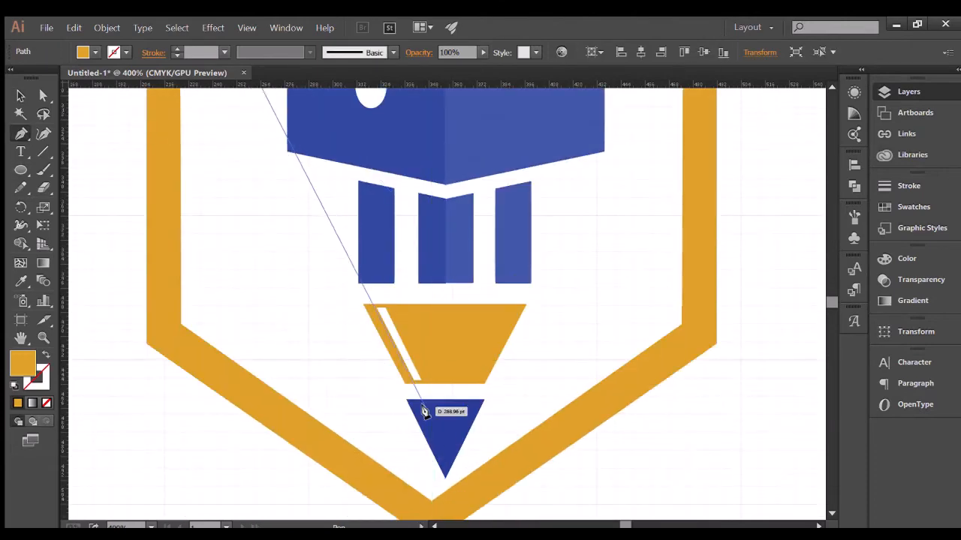
key(z)
drag(464, 439, 315, 379)
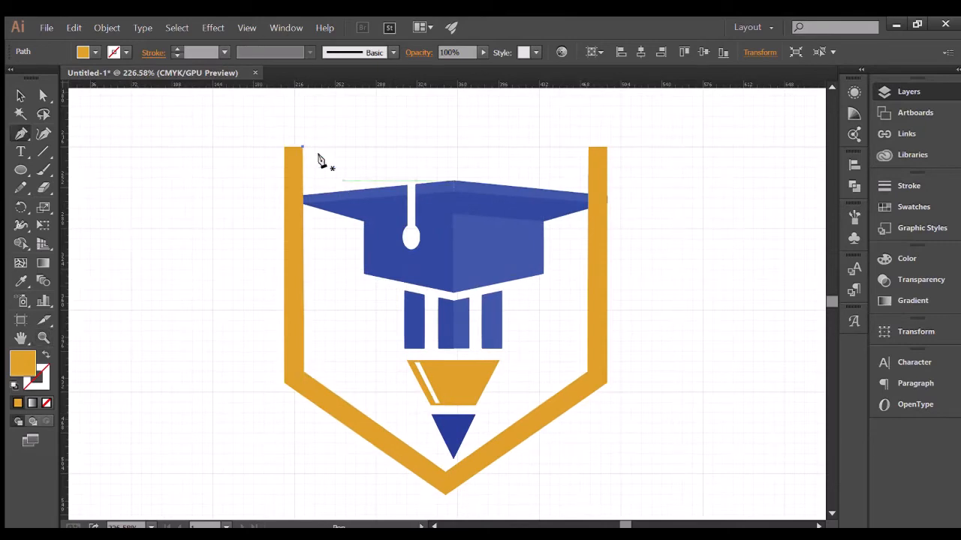
click(301, 147)
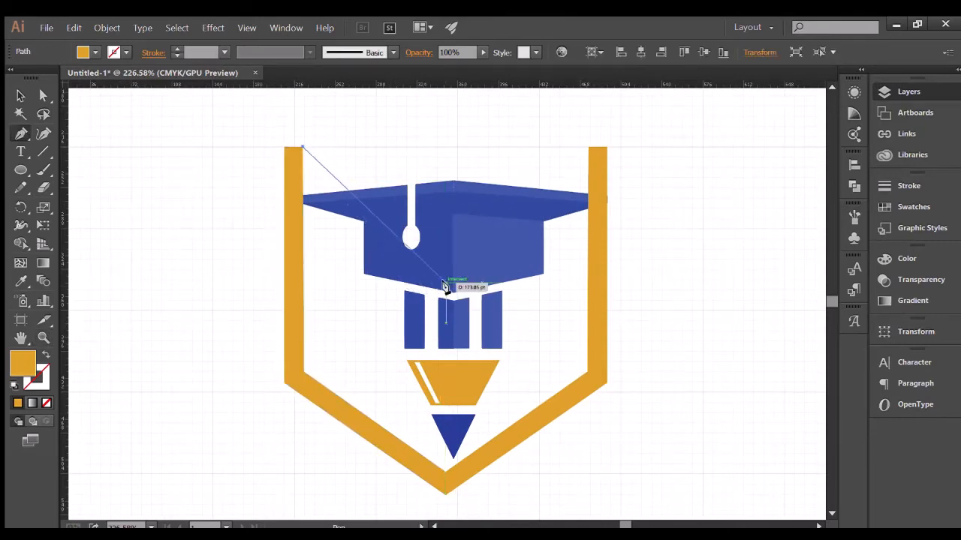
click(444, 130)
scroll(450, 139, up, 5)
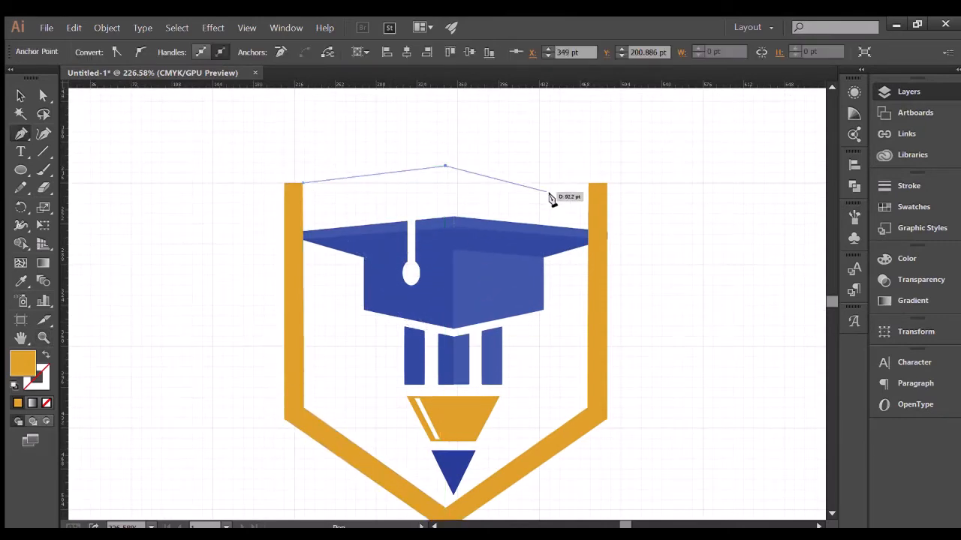
click(588, 207)
Complete the peaked top bar with a parallel upper edge running between the outer corners of both side bands
click(818, 526)
click(486, 207)
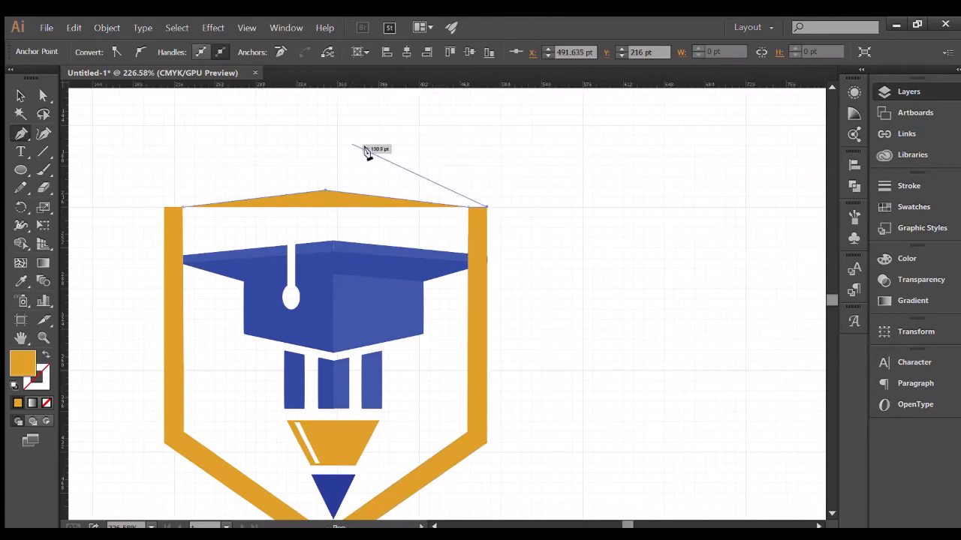
click(484, 197)
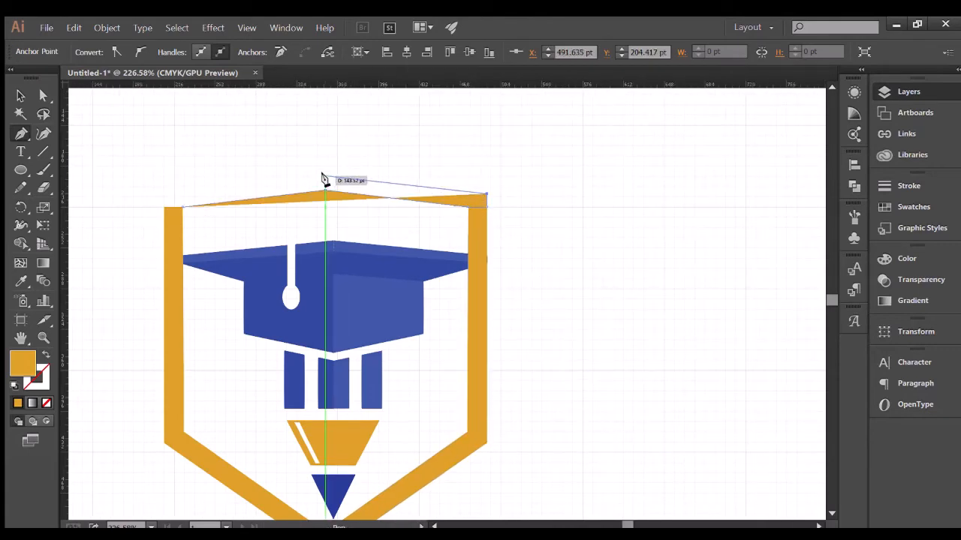
click(326, 178)
click(162, 192)
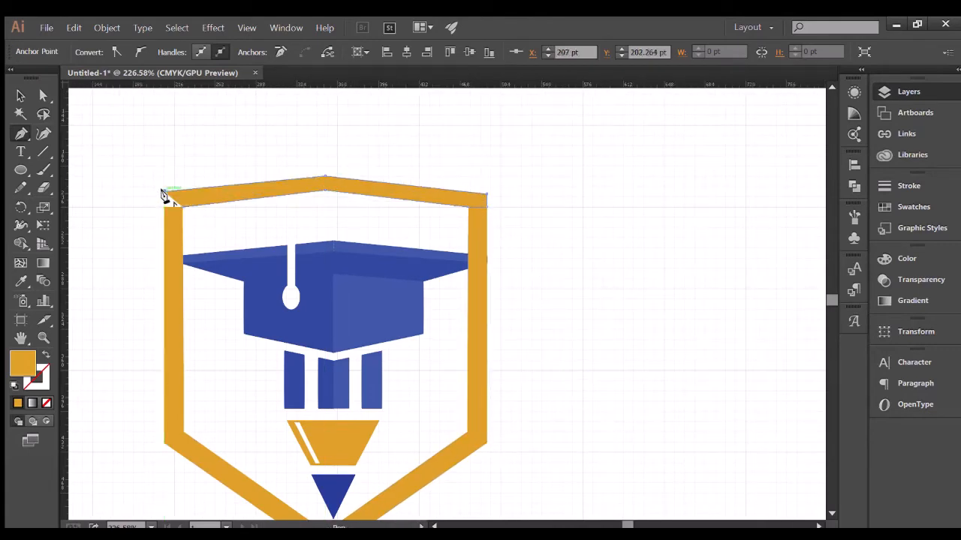
click(20, 96)
click(126, 145)
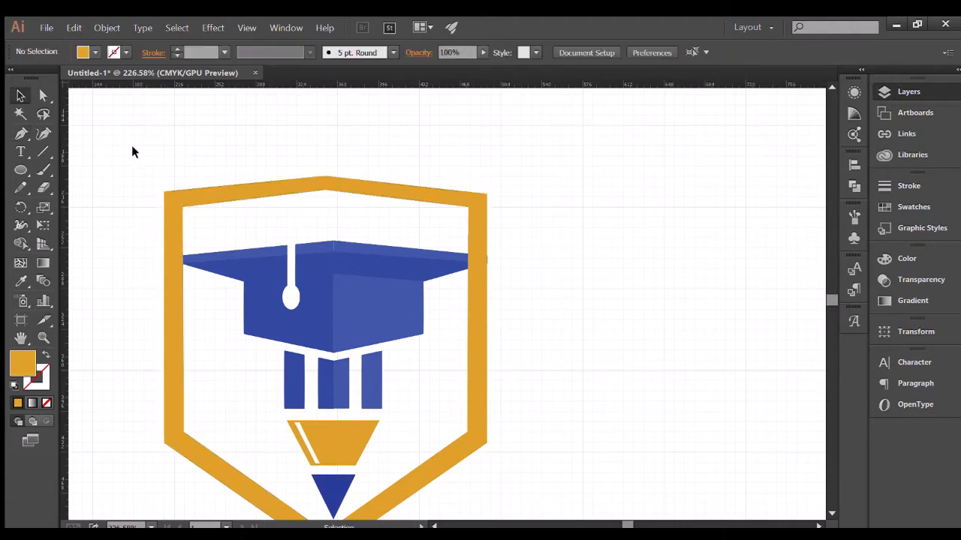
Merge the top bar with the left and right bands using the Shape Builder tool
drag(144, 128, 515, 182)
click(17, 245)
drag(172, 220, 169, 199)
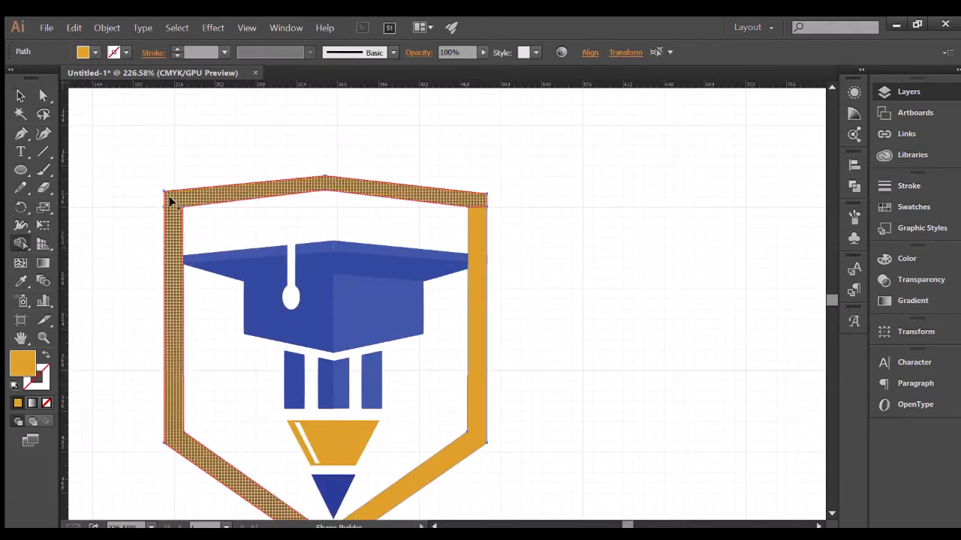
drag(474, 200, 477, 223)
click(19, 98)
click(124, 196)
Scale the orange shield frame down and centre it over the logo so the cap's brim ends stick out on both sides
scroll(125, 203, down, 5)
scroll(126, 204, up, 3)
scroll(124, 203, down, 3)
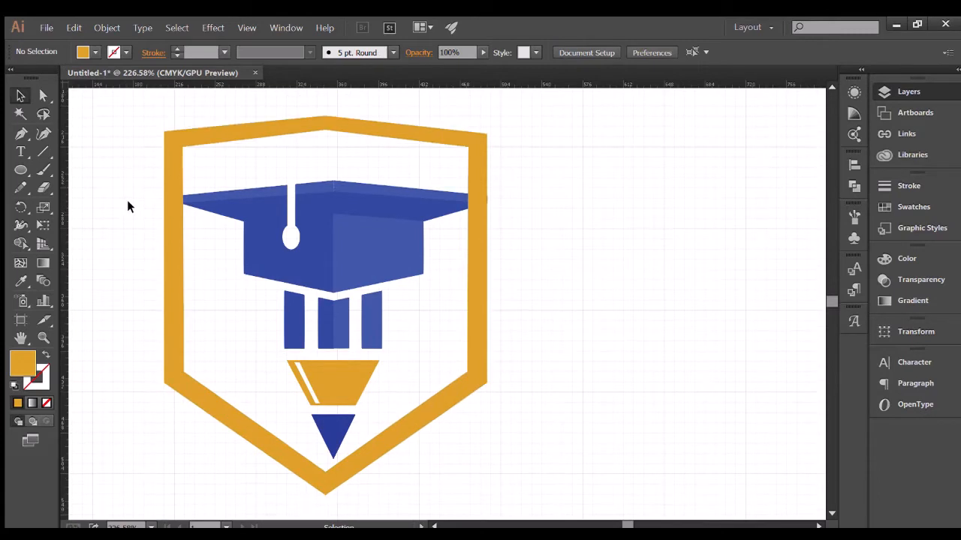
scroll(133, 177, up, 5)
drag(133, 177, 202, 241)
drag(165, 201, 195, 229)
scroll(196, 232, down, 3)
drag(416, 409, 411, 375)
scroll(432, 356, down, 1)
drag(332, 102, 333, 131)
scroll(415, 314, up, 3)
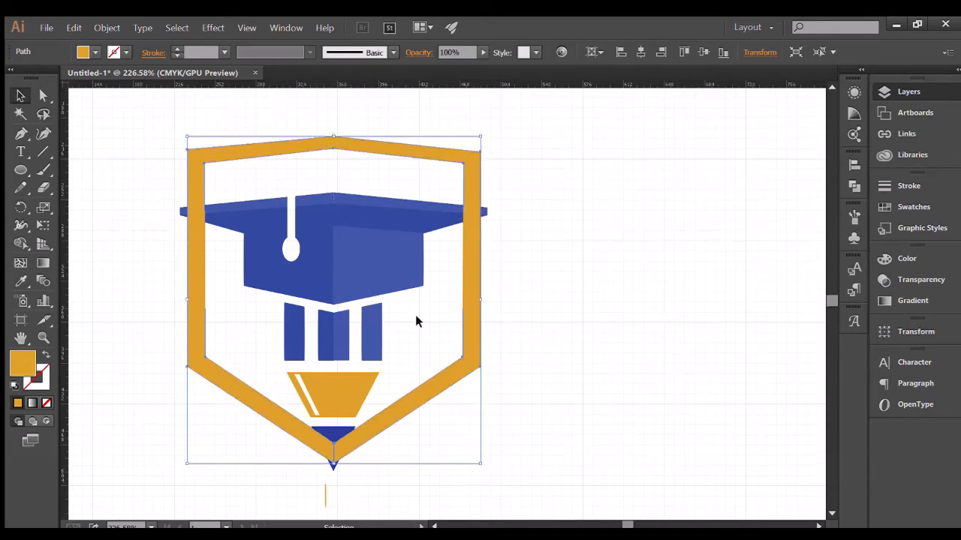
click(438, 406)
Start a fill-less Pen shape in the empty area beside the shield, with a steep right edge and a long, nearly horizontal top edge
scroll(439, 409, up, 1)
scroll(495, 443, left, 7)
click(816, 526)
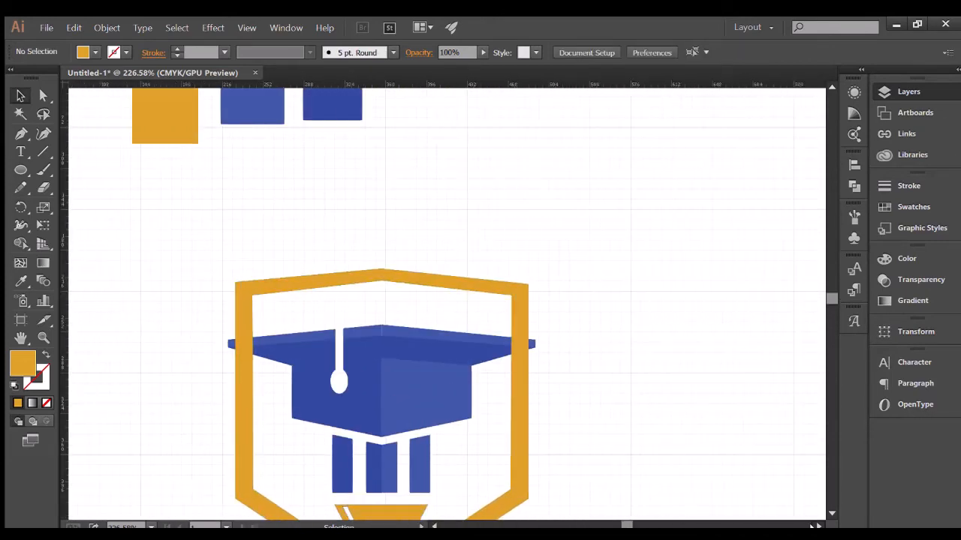
scroll(564, 426, up, 2)
key(p)
scroll(491, 308, down, 1)
click(529, 456)
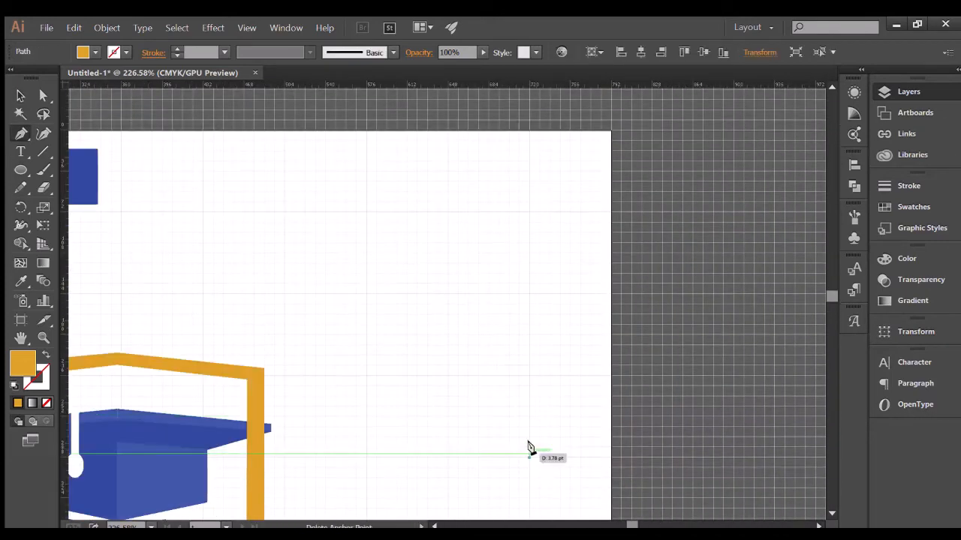
click(500, 280)
click(181, 272)
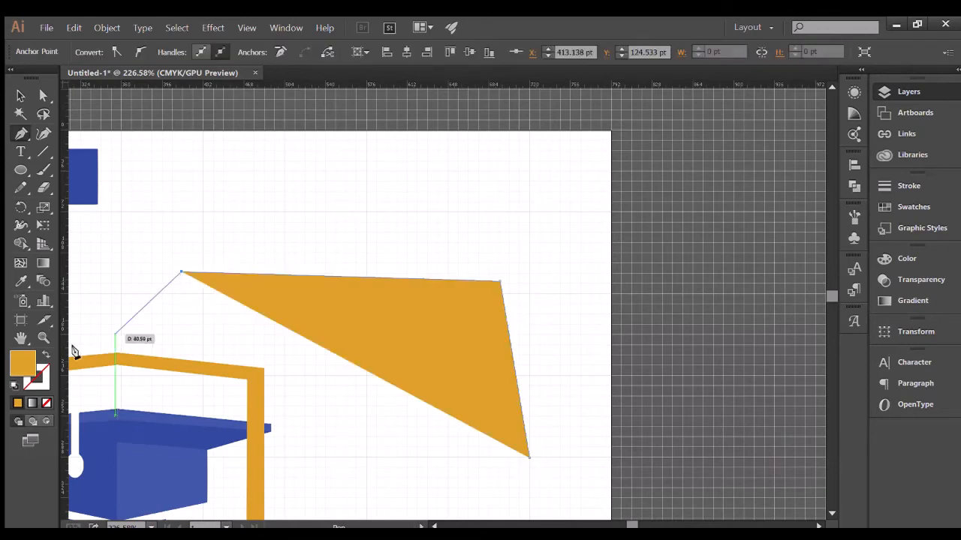
key(slash)
scroll(489, 274, down, 2)
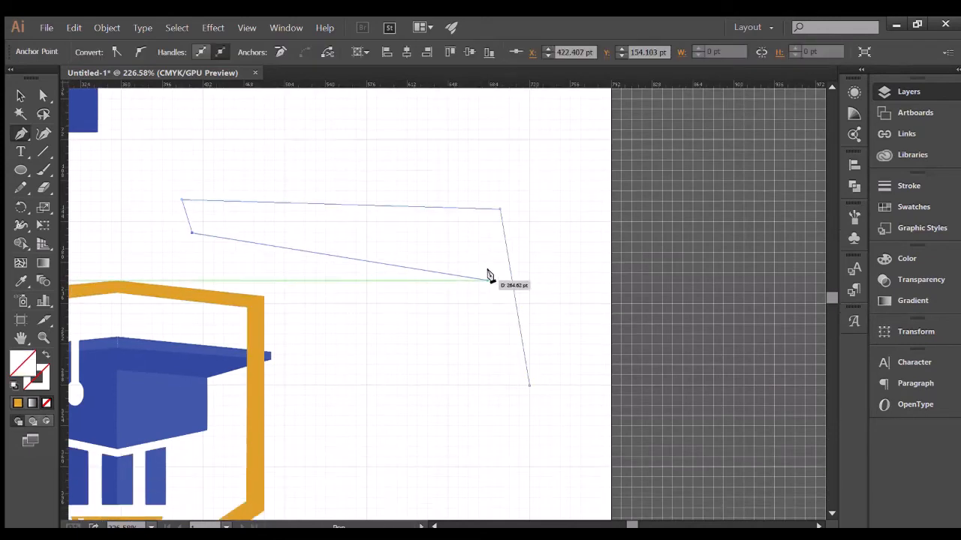
click(473, 237)
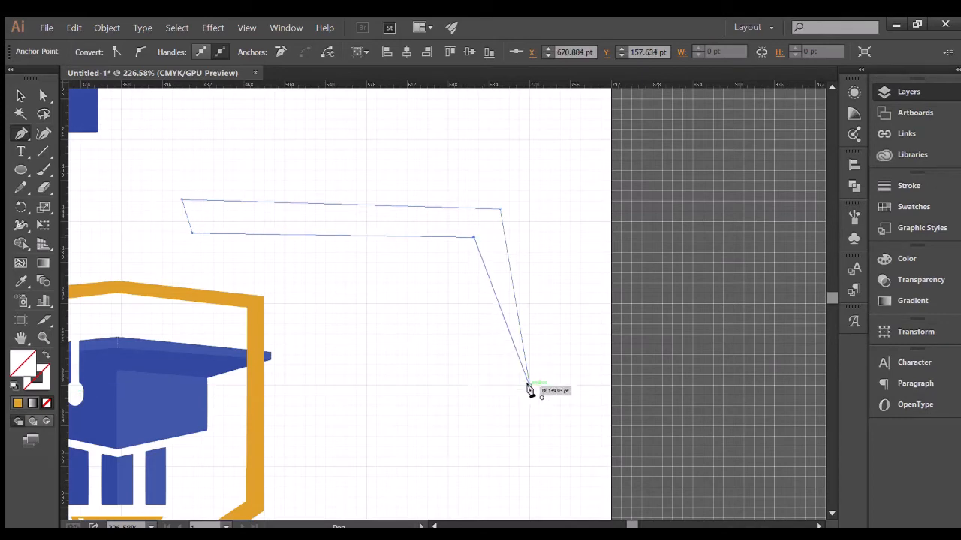
key(ctrl+z)
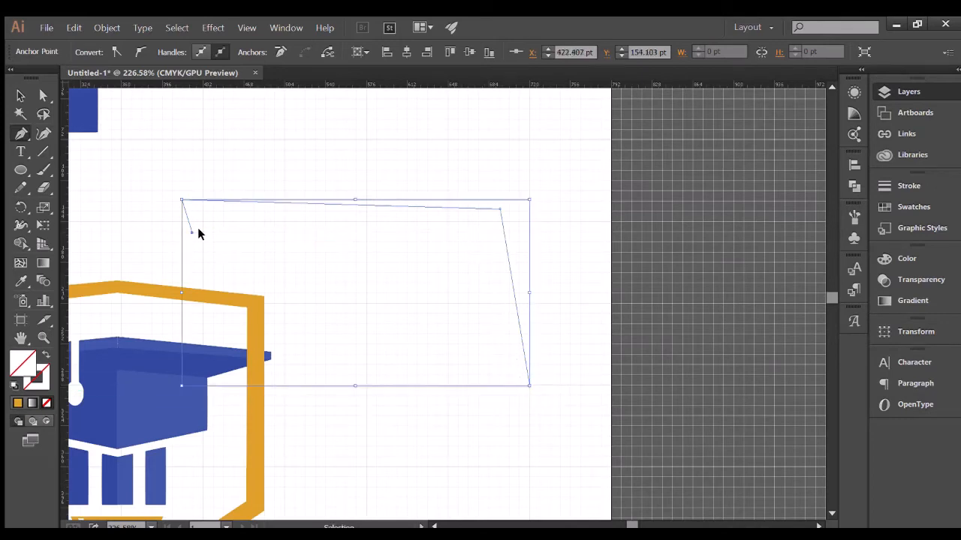
key(ctrl+z)
Close the bent shape with a slanted left end and an inner edge tapering to the lower right point, and fill it with the frame's orange
click(206, 232)
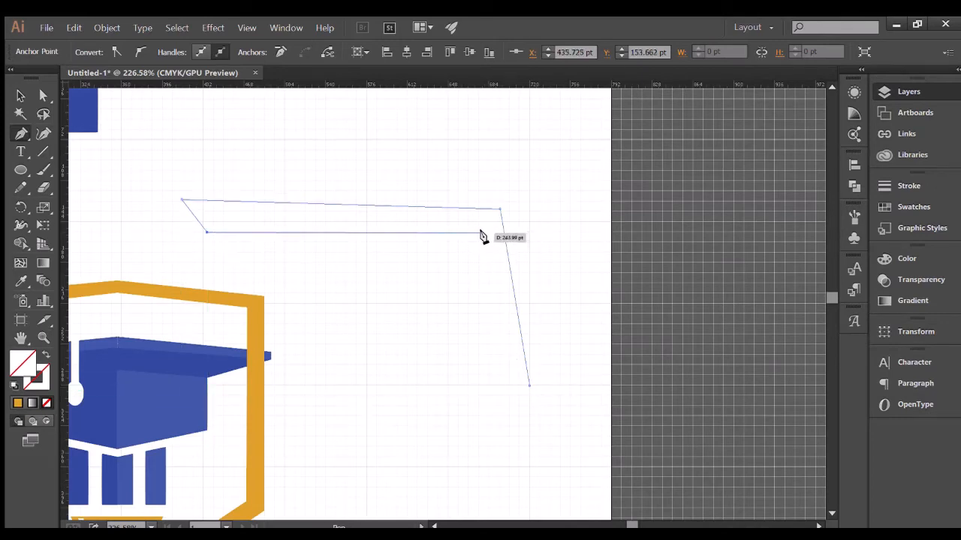
click(483, 234)
click(529, 385)
scroll(338, 315, up, 1)
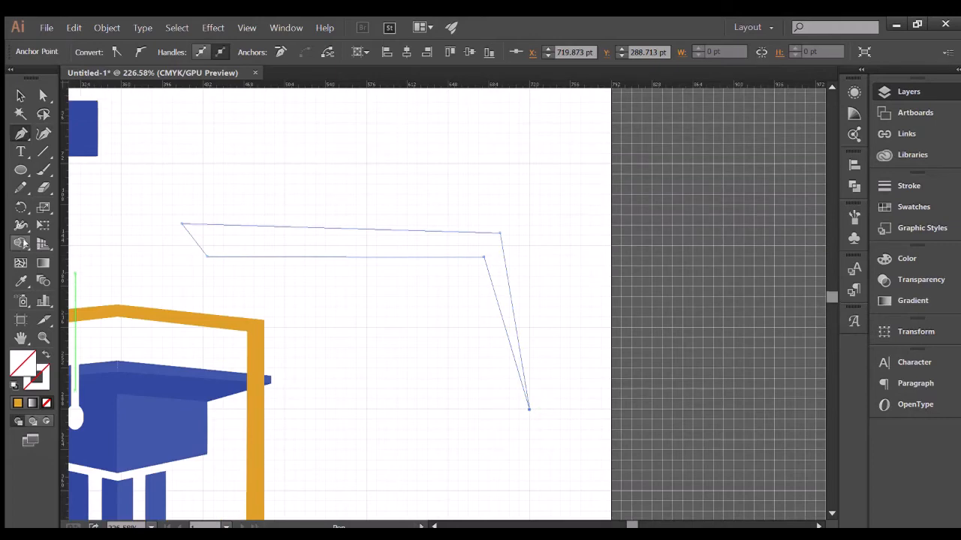
click(21, 281)
click(151, 321)
key(v)
click(424, 262)
scroll(105, 290, up, 1)
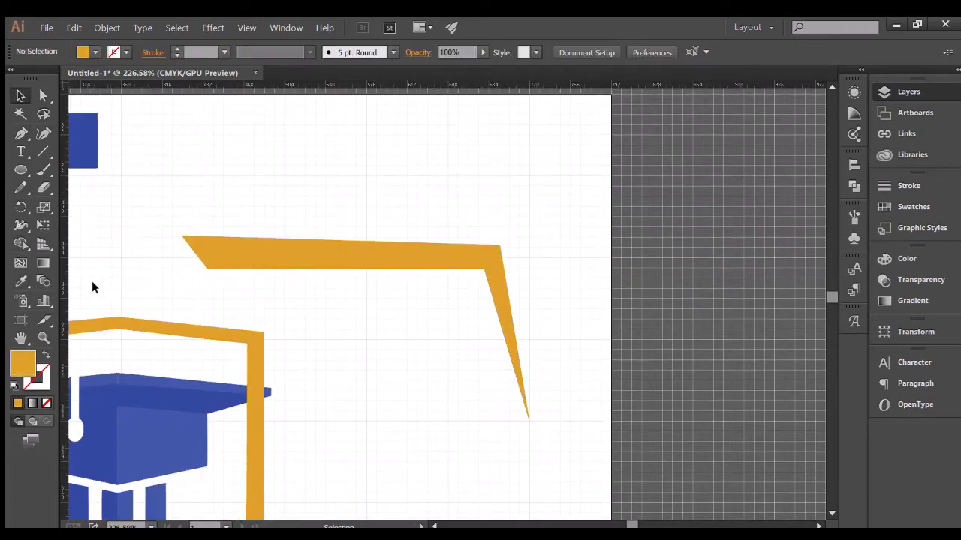
Start a second Pen shape just inside the first bent shape, with a parallel top edge and a steep edge down to its lower point
click(214, 278)
click(478, 280)
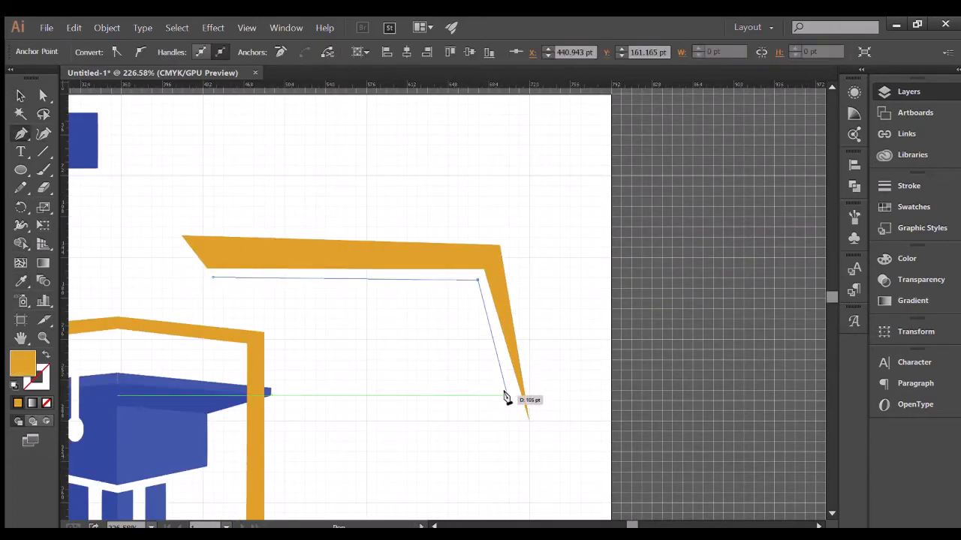
click(517, 408)
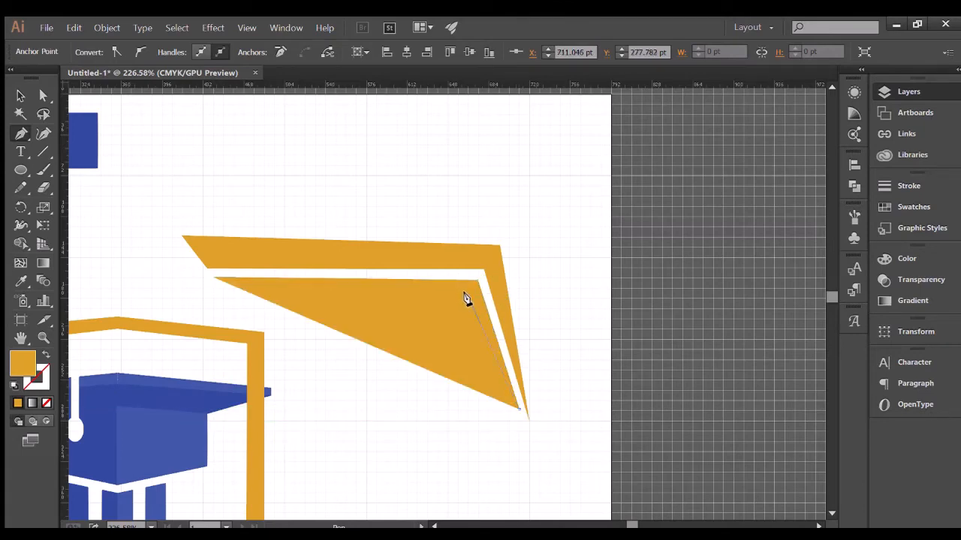
click(466, 295)
click(214, 278)
key(v)
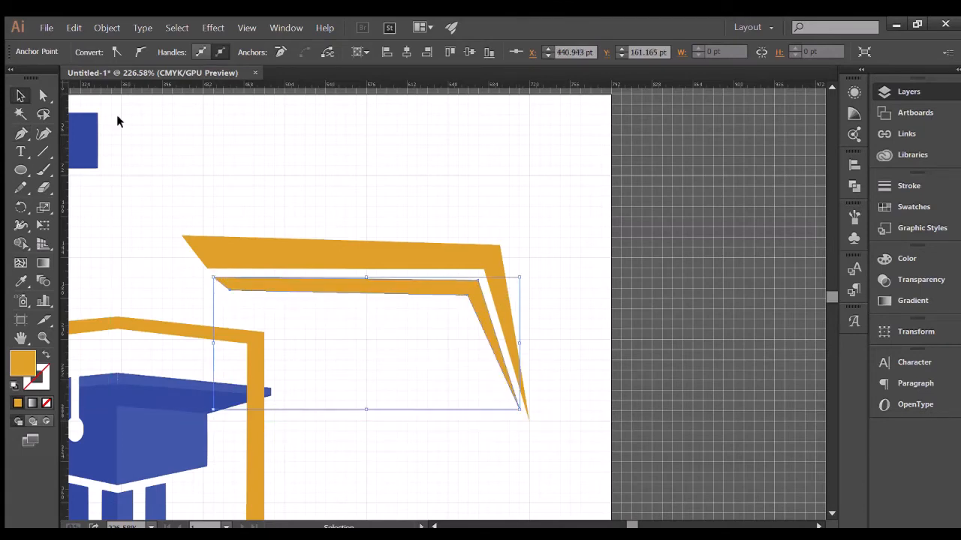
click(118, 120)
key(ctrl+z)
key(ctrl+z)
key(ctrl+z)
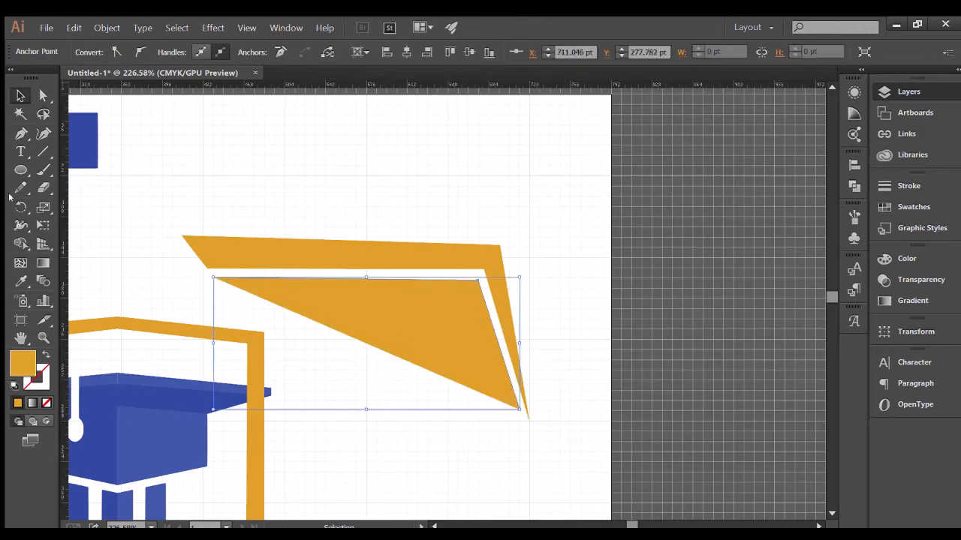
Close the second bent shape as a thick top band with a slanted left end and a right arm tapering to the lower point
key(p)
click(469, 300)
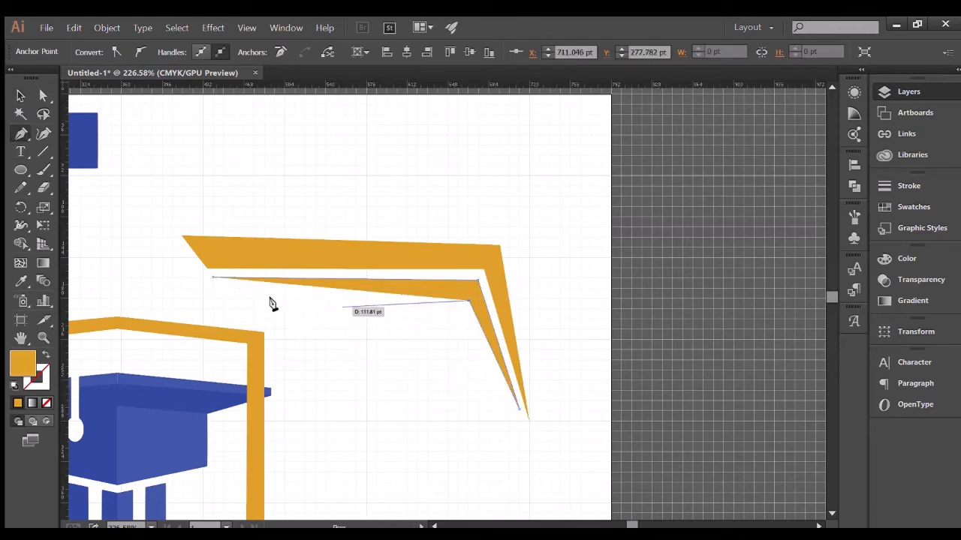
click(213, 278)
key(v)
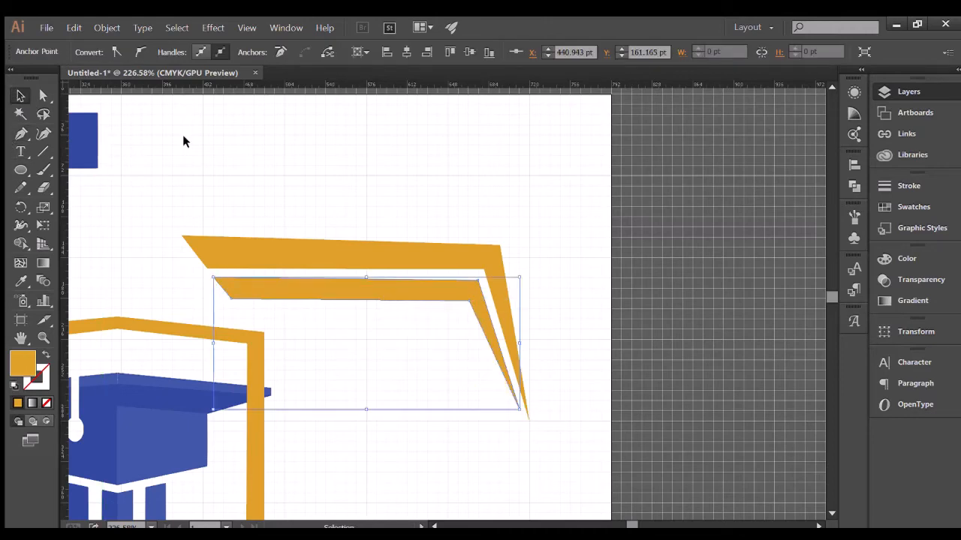
click(183, 142)
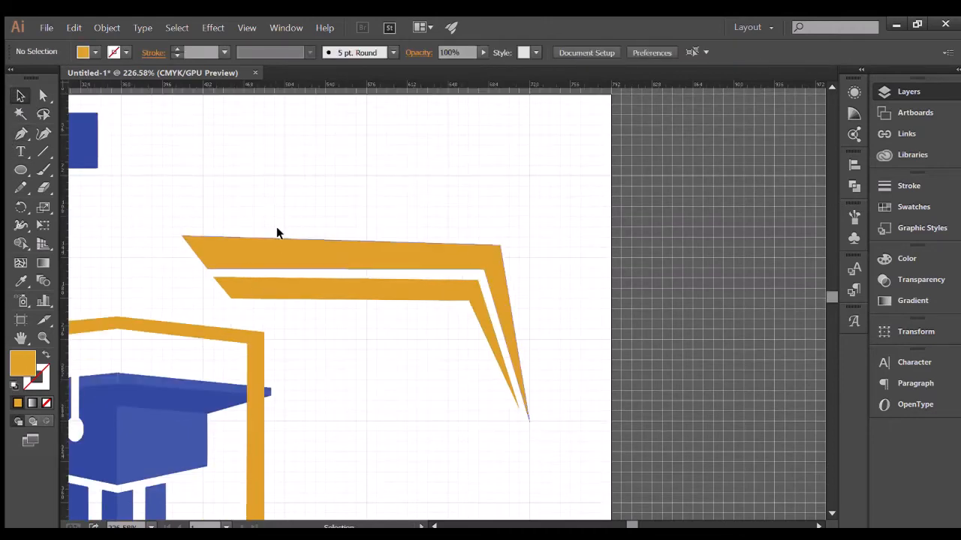
Draw a third, shorter orange bar with slanted ends beneath the two bent shapes using the Pen tool
click(247, 312)
click(465, 314)
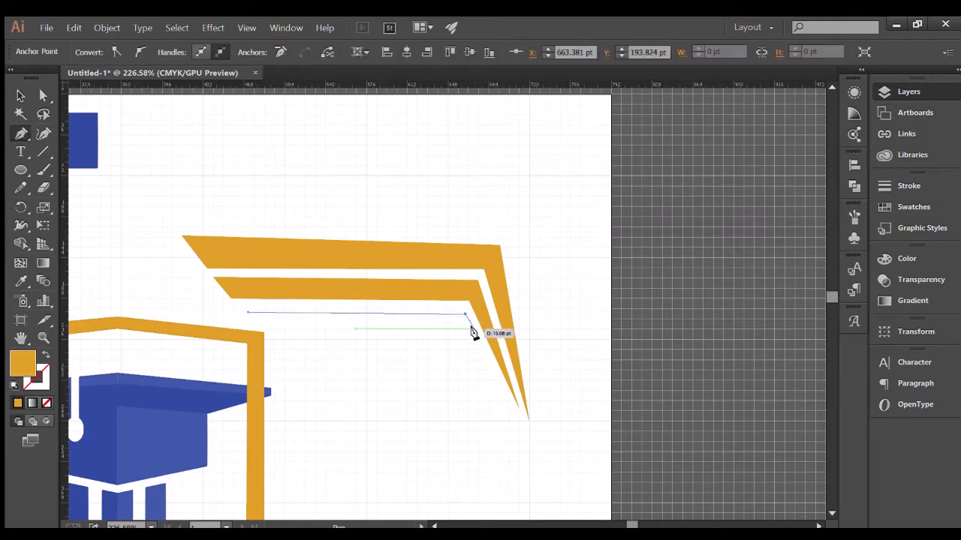
click(473, 329)
click(258, 328)
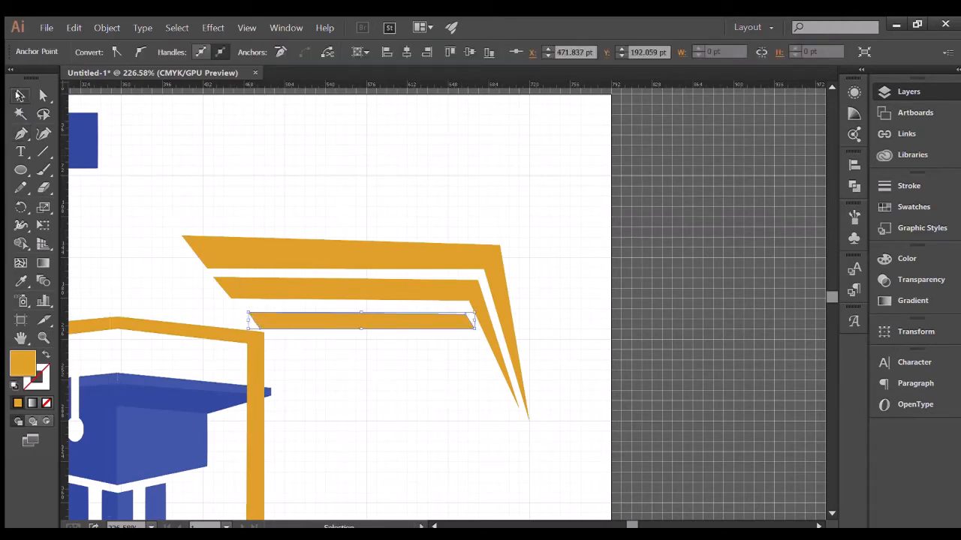
click(21, 96)
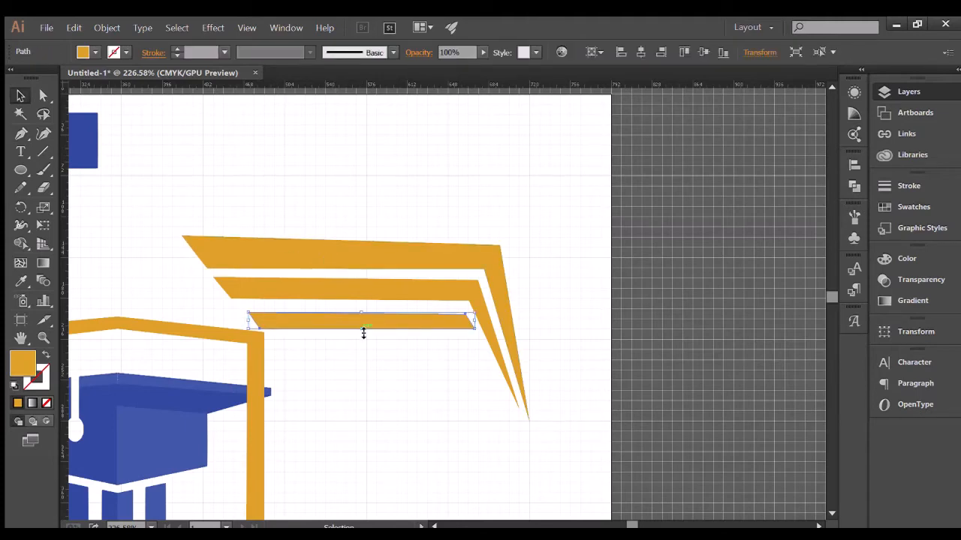
click(349, 202)
Squash the three orange wing shapes together vertically by about a tenth, keeping their width
scroll(261, 153, down, 4)
scroll(428, 209, up, 2)
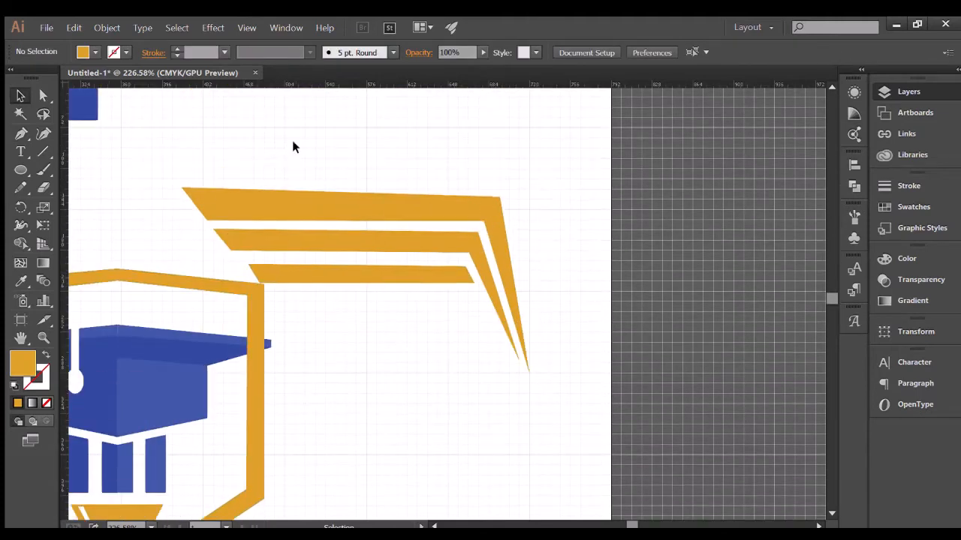
drag(328, 124, 420, 280)
scroll(418, 278, up, 3)
drag(356, 223, 355, 239)
click(348, 186)
scroll(348, 188, down, 5)
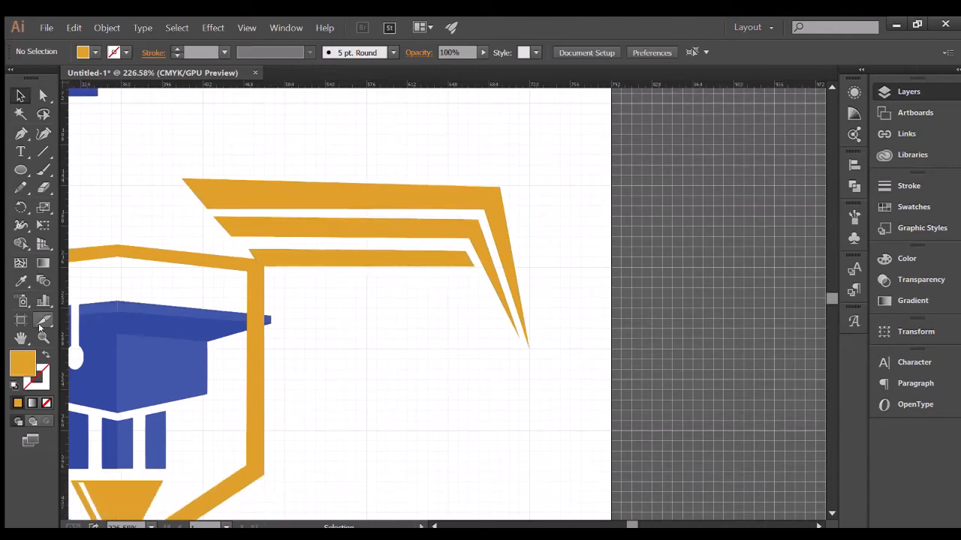
Scale the three wing shapes up together to almost twice their size
scroll(381, 166, up, 2)
click(44, 338)
drag(386, 350, 258, 308)
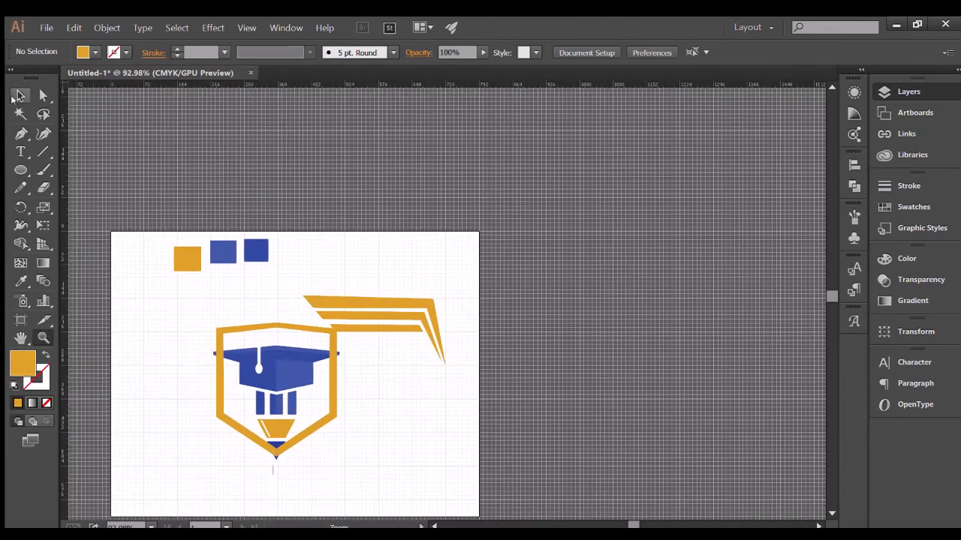
drag(401, 332, 425, 334)
drag(301, 297, 187, 240)
Move the wing to the left side of the shield so that its pointed tips overlap the shield's lower left edge
scroll(187, 240, down, 3)
click(436, 527)
drag(498, 193, 281, 285)
click(512, 435)
scroll(512, 440, up, 2)
click(217, 343)
click(562, 323)
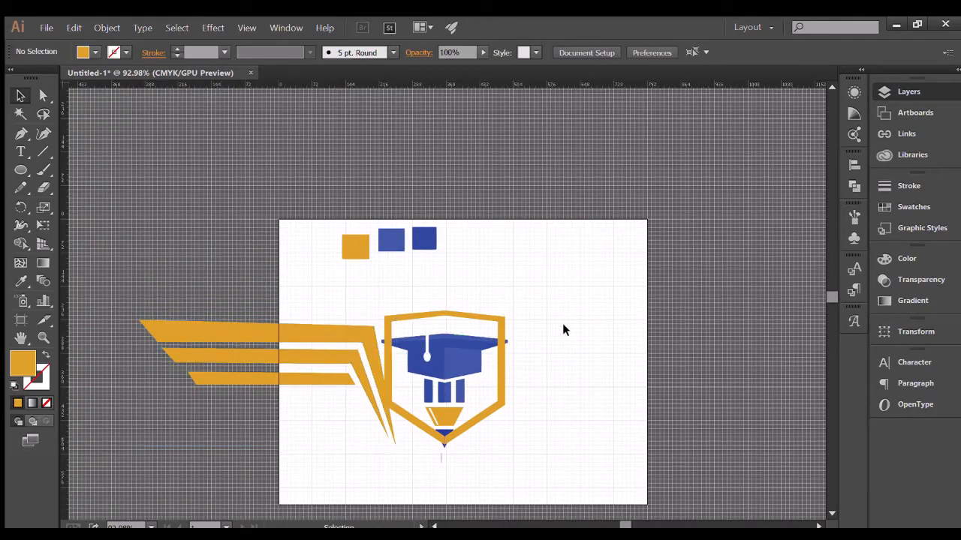
Scale the wing, shield and pencil logo down together to about a third of their size
drag(114, 433, 115, 458)
drag(140, 311, 386, 378)
scroll(424, 340, down, 3)
drag(477, 343, 427, 222)
key(z)
click(425, 239)
triple_click(459, 295)
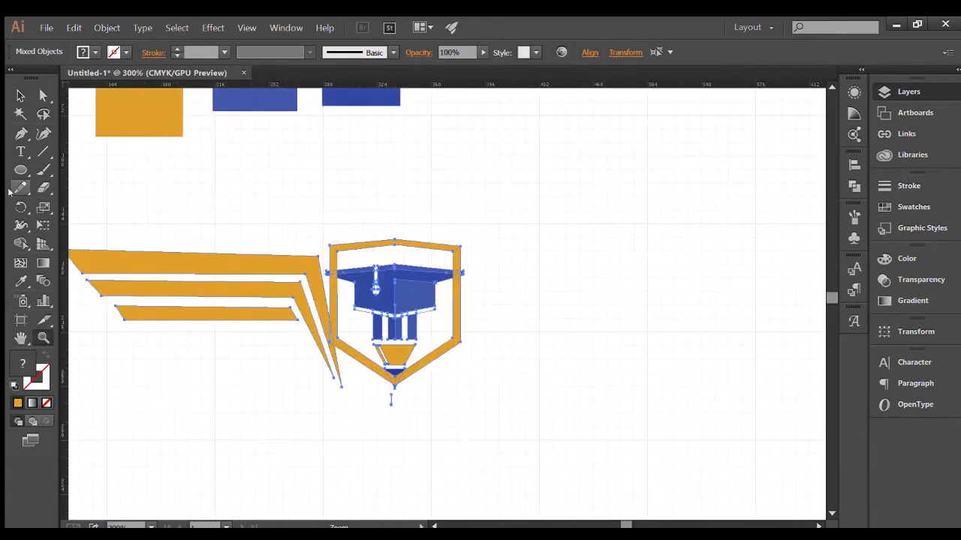
click(20, 96)
click(233, 204)
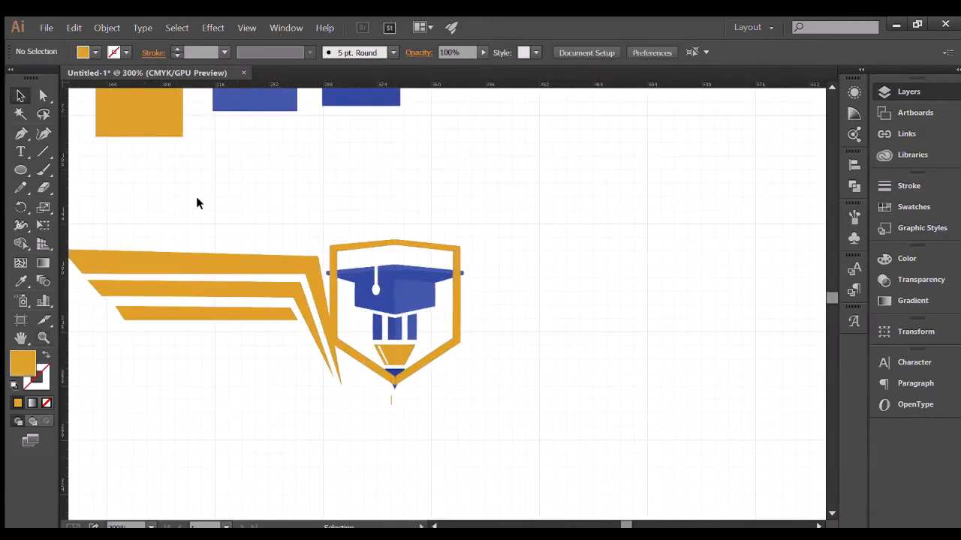
Nudge the orange shield frame slightly down relative to the cap and pencil
scroll(362, 203, up, 1)
click(410, 270)
key(Down)
key(Down)
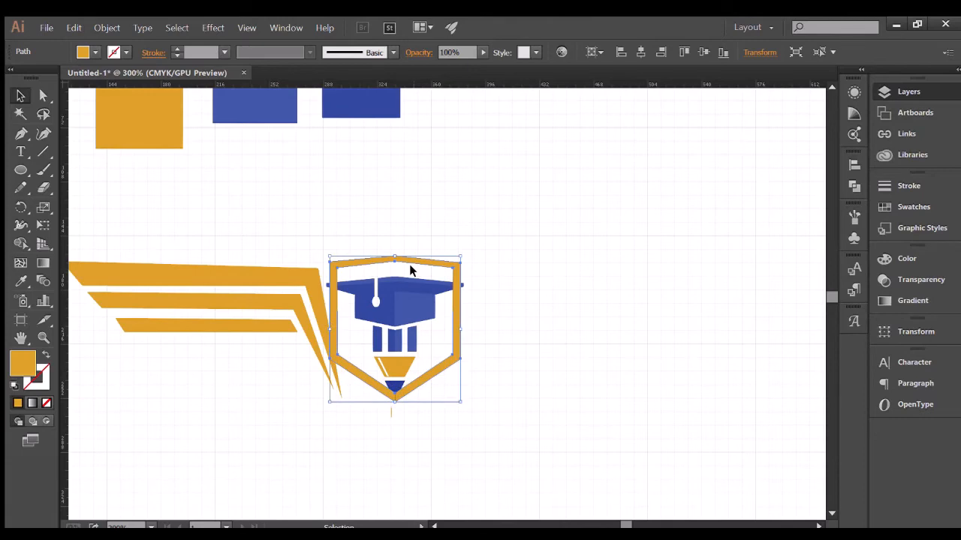
key(Down)
key(Down)
key(Down)
key(Down)
key(Up)
key(Up)
key(Up)
key(Up)
Nudge the shield frame further down until the blue pencil tip sits fully inside it
drag(356, 330, 389, 385)
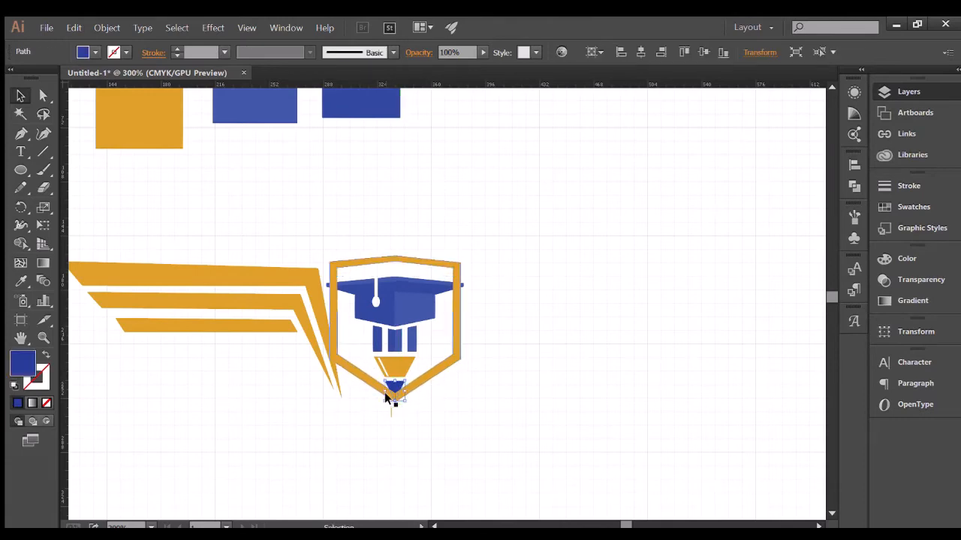
drag(445, 364, 442, 372)
key(ctrl+z)
key(Down)
key(Down)
key(Down)
key(Down)
key(Down)
key(Down)
click(408, 381)
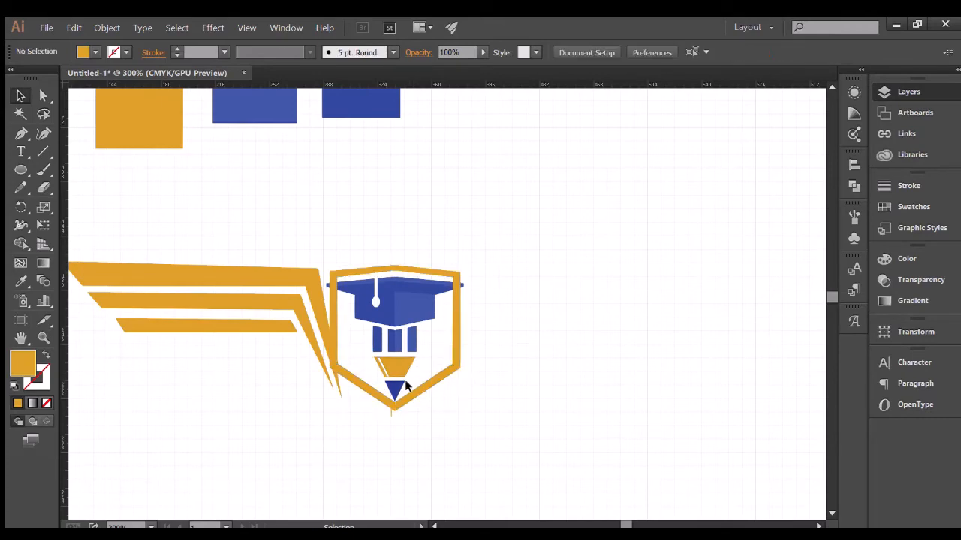
Stretch the pencil's blue bands, orange cone and tip slightly downward
drag(373, 330, 373, 330)
drag(395, 401, 395, 406)
click(357, 440)
Nudge the shield frame back up so that the pencil tip pokes through its bottom point
click(411, 395)
key(Up)
key(Up)
key(Up)
key(Up)
key(Up)
key(Up)
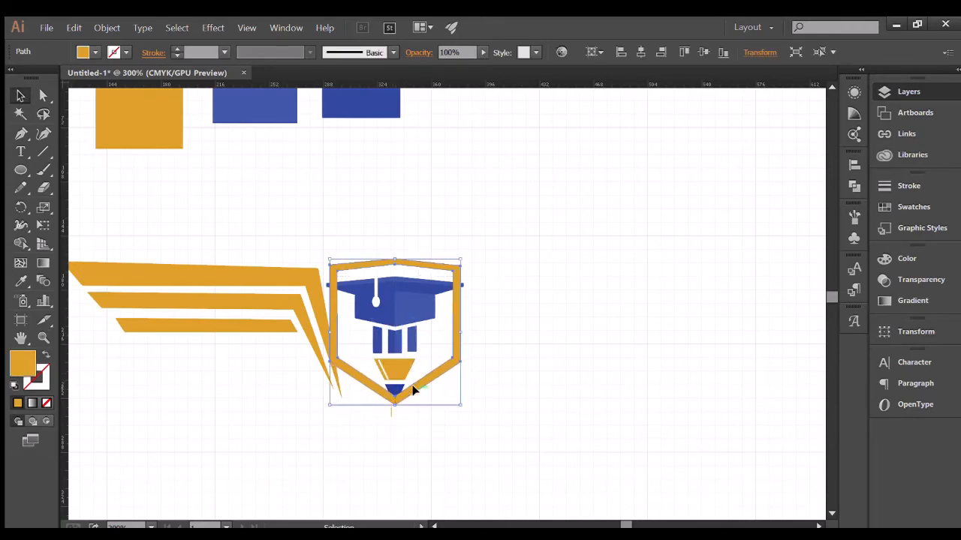
click(418, 428)
Nudge the three wing shapes up so that the wing's top edge is about level with the shield's top
scroll(130, 323, up, 2)
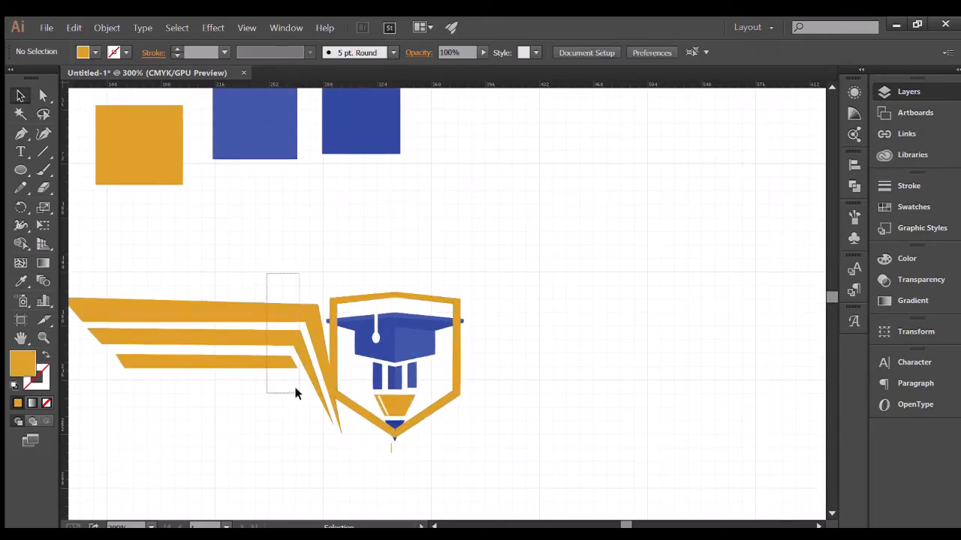
drag(295, 393, 294, 390)
key(Up)
key(Up)
key(Up)
key(Up)
key(Up)
click(295, 445)
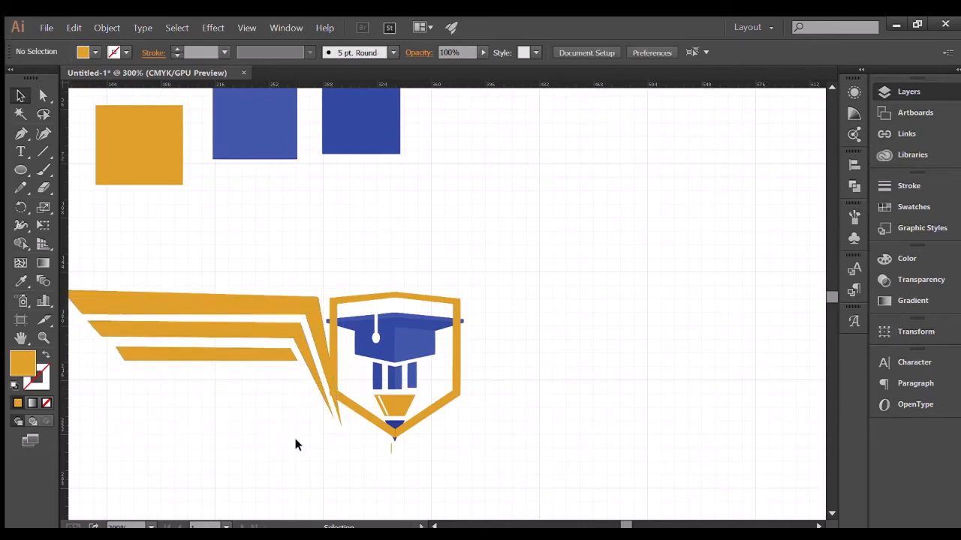
Reduce the wing's height by raising its bottom edge, and nudge it down level with the shield's top
scroll(252, 273, up, 2)
scroll(225, 286, left, 5)
drag(187, 296, 304, 426)
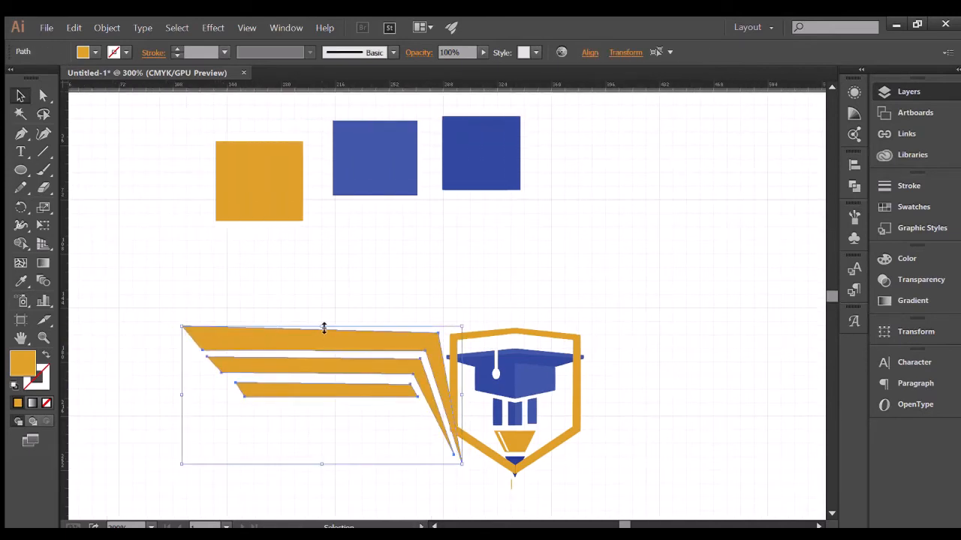
drag(323, 328, 323, 319)
drag(321, 464, 315, 448)
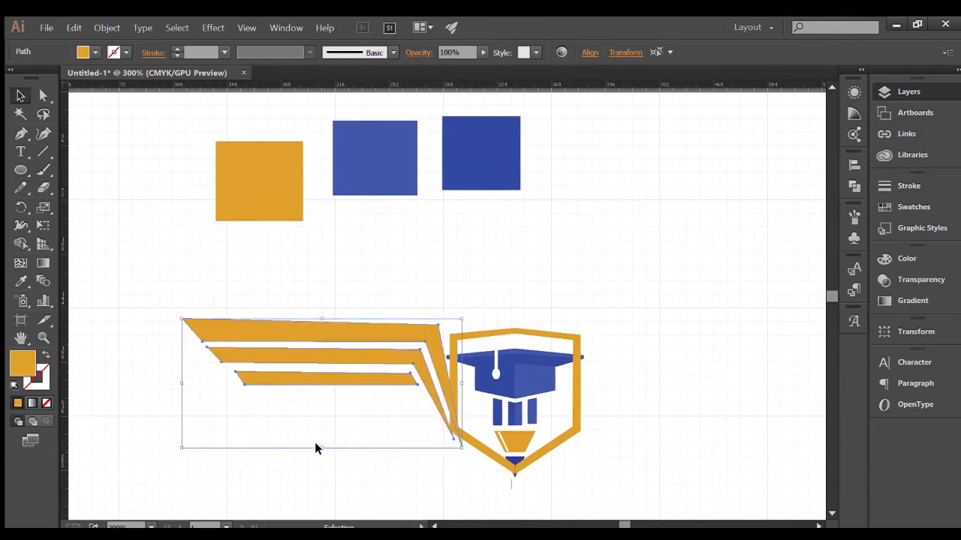
key(Down)
key(Down)
key(Down)
key(Down)
key(Down)
click(303, 419)
Nudge the wing's middle shape down and its lowest bar down and slightly right to widen the gaps
drag(233, 282, 371, 440)
click(378, 277)
scroll(368, 323, down, 1)
click(335, 347)
key(Down)
key(Down)
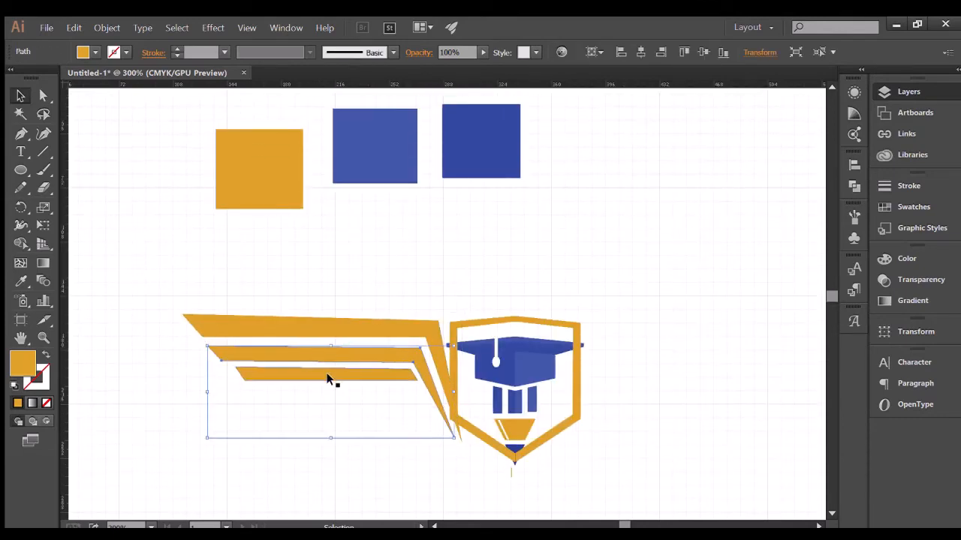
click(327, 375)
key(Down)
key(Down)
key(Down)
key(Right)
key(Down)
click(307, 262)
Draw a triangle with the Pen tool over the wing's two lower tips, pointing right toward the shield
scroll(323, 316, down, 2)
click(44, 338)
double_click(457, 381)
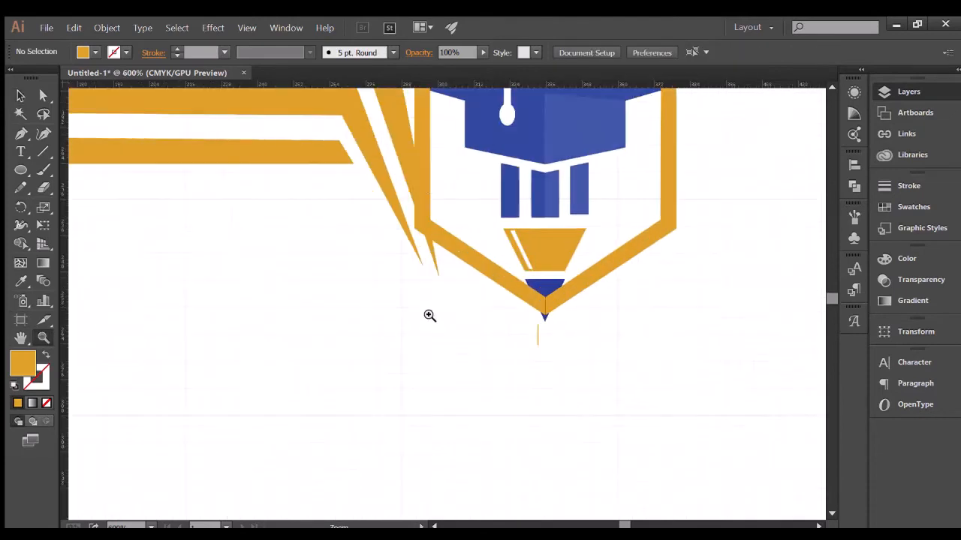
scroll(428, 315, up, 11)
scroll(429, 315, down, 1)
click(21, 133)
click(377, 339)
click(466, 386)
click(377, 430)
click(377, 340)
key(v)
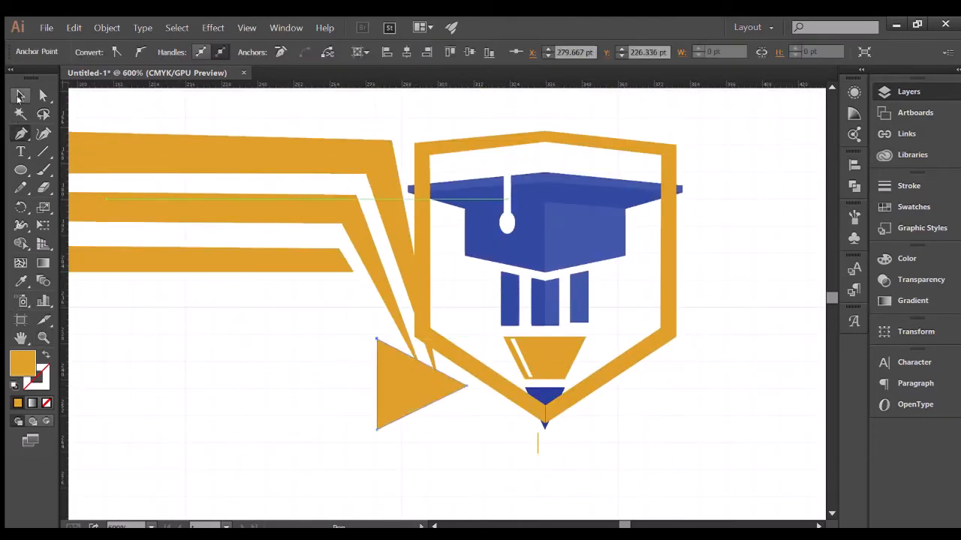
Trim the wing's two lower tips along the triangle's edge with the Shape Builder tool and remove the triangle
drag(310, 349, 429, 452)
click(21, 244)
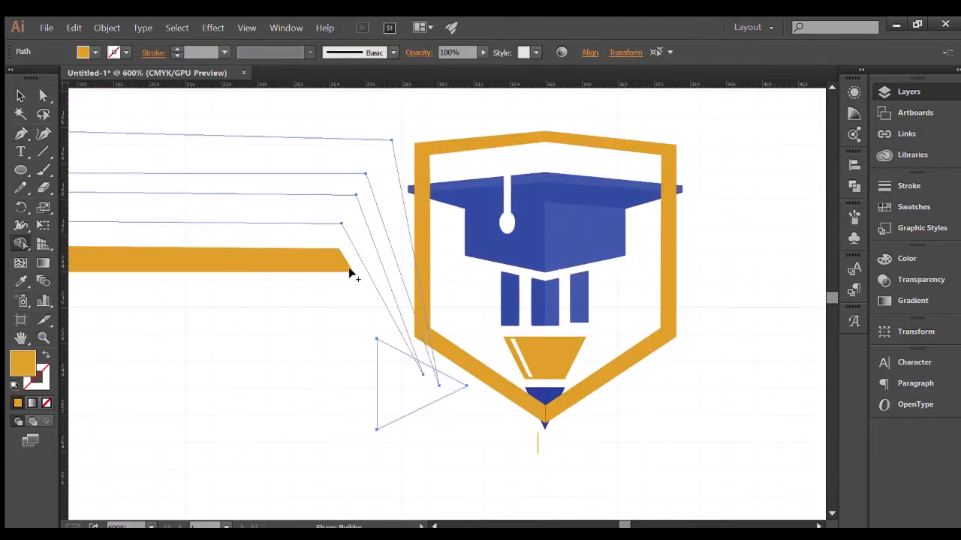
click(362, 242)
click(388, 202)
click(21, 94)
click(197, 447)
scroll(197, 446, up, 2)
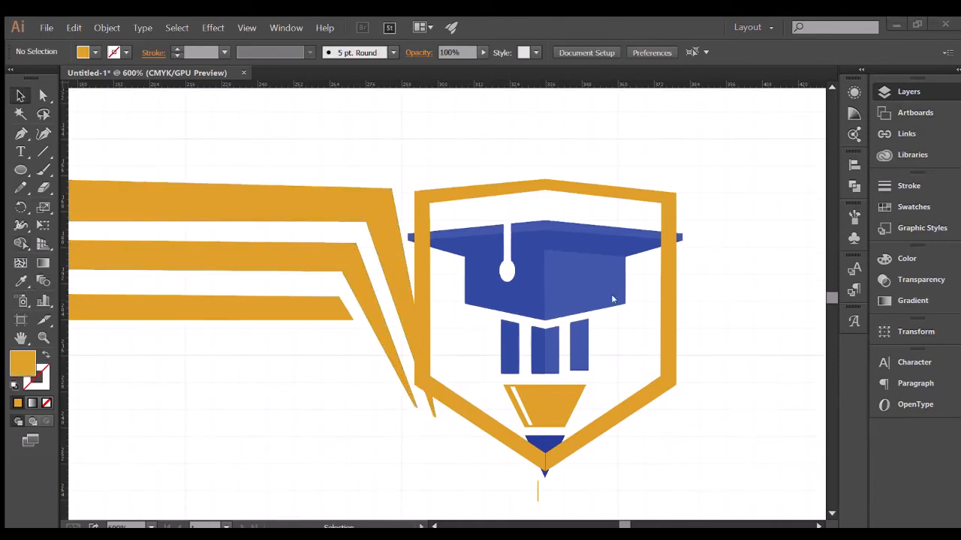
Select the three wing shapes and create a horizontally mirrored copy of them
click(44, 336)
drag(454, 414, 243, 352)
scroll(243, 351, down, 2)
key(v)
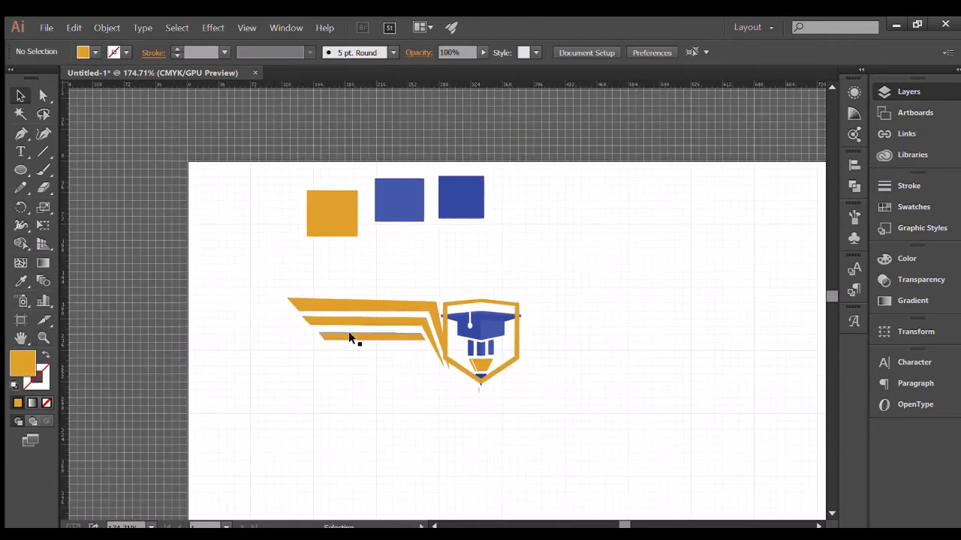
drag(295, 273, 380, 377)
click(711, 180)
key(ctrl+z)
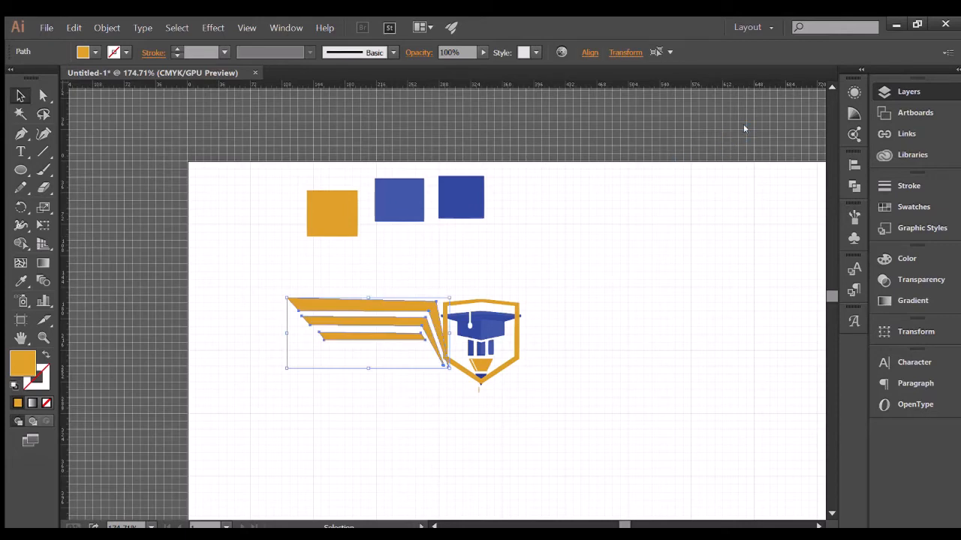
click(545, 359)
Move the mirrored wing copy straight across to the shield's right side so its inner edge overlaps the frame
key(Right)
key(Right)
key(Right)
key(shift+Right)
key(shift+Right)
key(shift+Right)
key(shift+Right)
key(shift+Right)
key(shift+Right)
key(shift+Right)
key(shift+Right)
key(shift+Right)
key(shift+Right)
key(shift+Right)
key(shift+Right)
key(shift+Right)
key(shift+Right)
key(shift+Right)
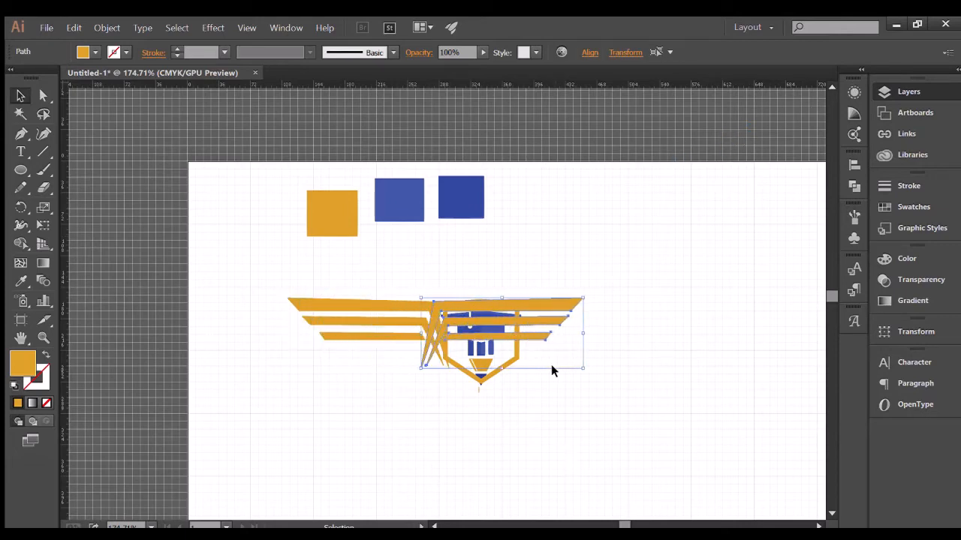
key(shift+Right)
key(shift+Right)
key(shift+Right)
key(shift+Right)
key(shift+Right)
key(shift+Right)
key(shift+Right)
key(shift+Right)
key(shift+Right)
key(shift+Right)
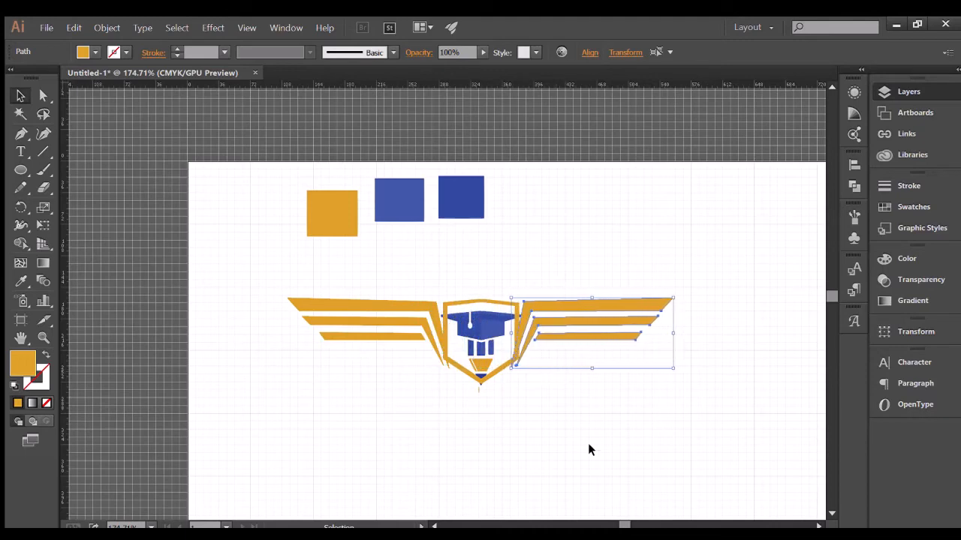
click(588, 449)
Enlarge the shield with its cap and pencil slightly and nudge it left to centre it between the two wings
drag(451, 262, 478, 421)
scroll(487, 369, up, 4)
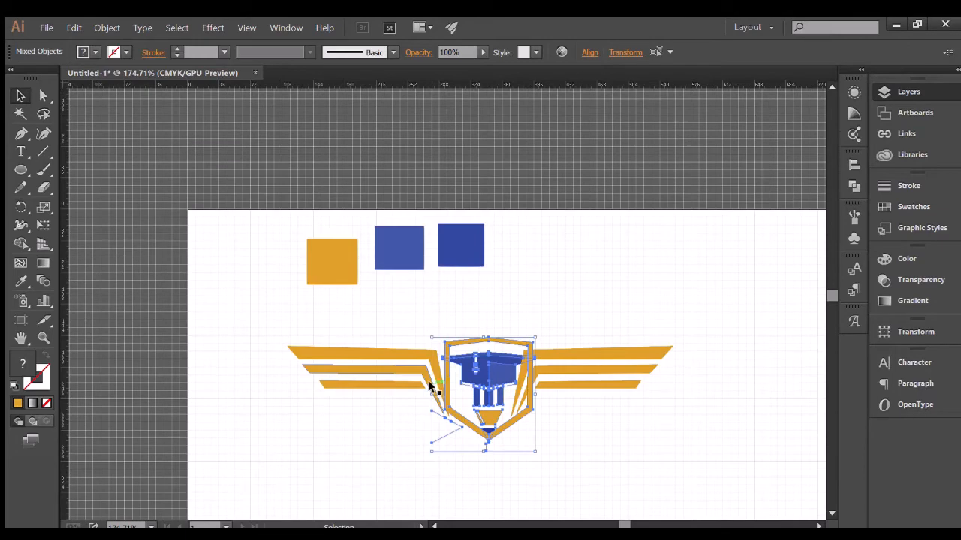
drag(432, 394, 480, 420)
scroll(486, 384, down, 5)
key(Left)
key(Left)
key(Left)
key(Left)
click(413, 382)
scroll(414, 382, up, 4)
scroll(450, 360, down, 2)
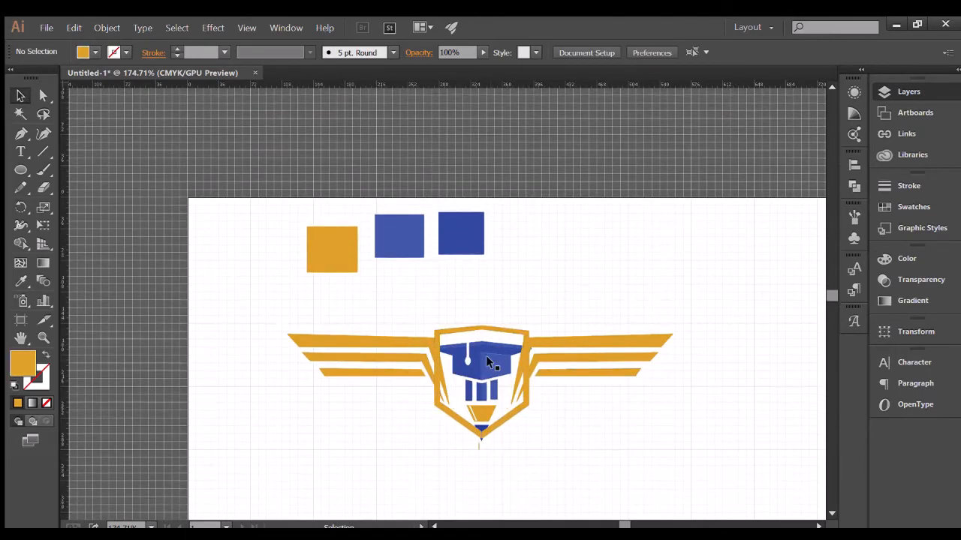
scroll(307, 377, up, 1)
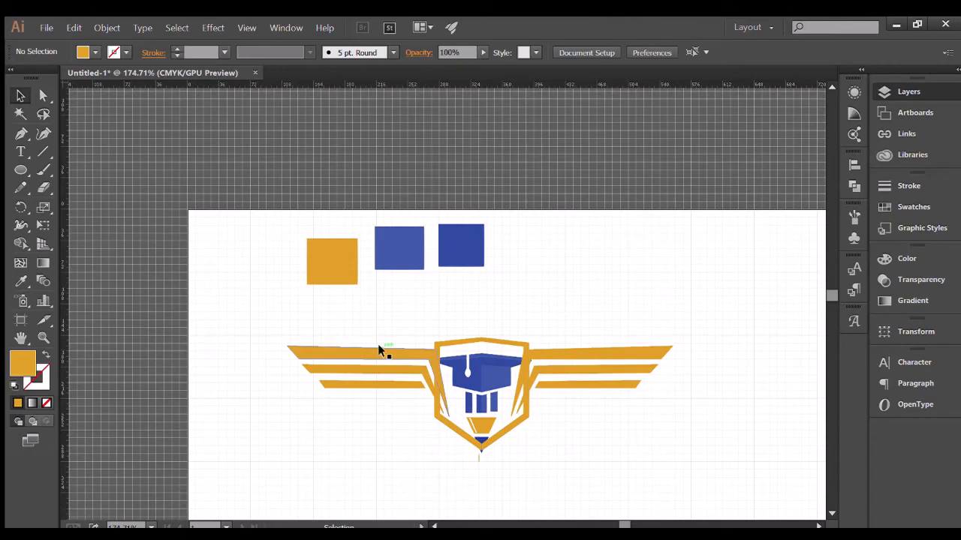
scroll(379, 350, down, 1)
Try to rebuild the left wing's three bars and the right wing's upper bar in orange with the Shape Builder tool
drag(270, 307, 578, 465)
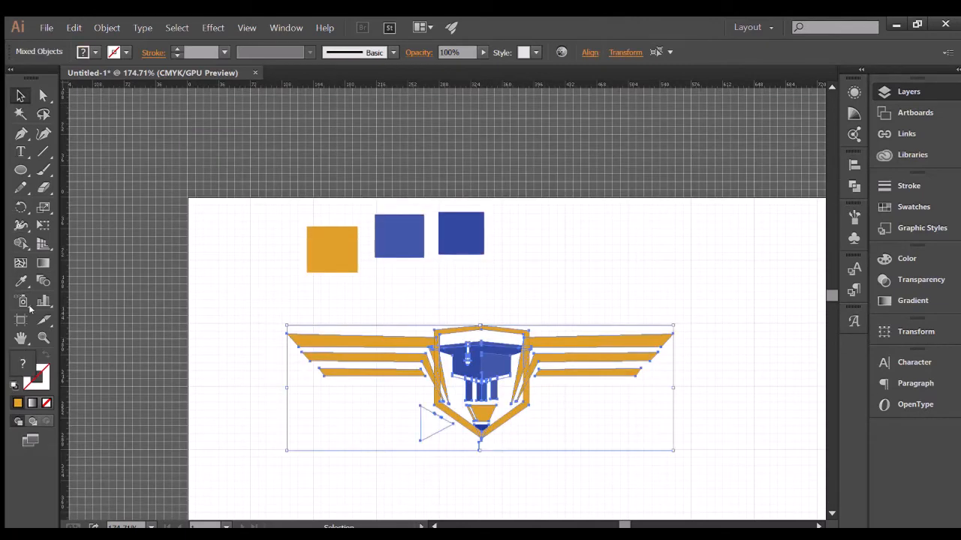
click(43, 339)
double_click(488, 345)
scroll(173, 315, up, 1)
click(21, 244)
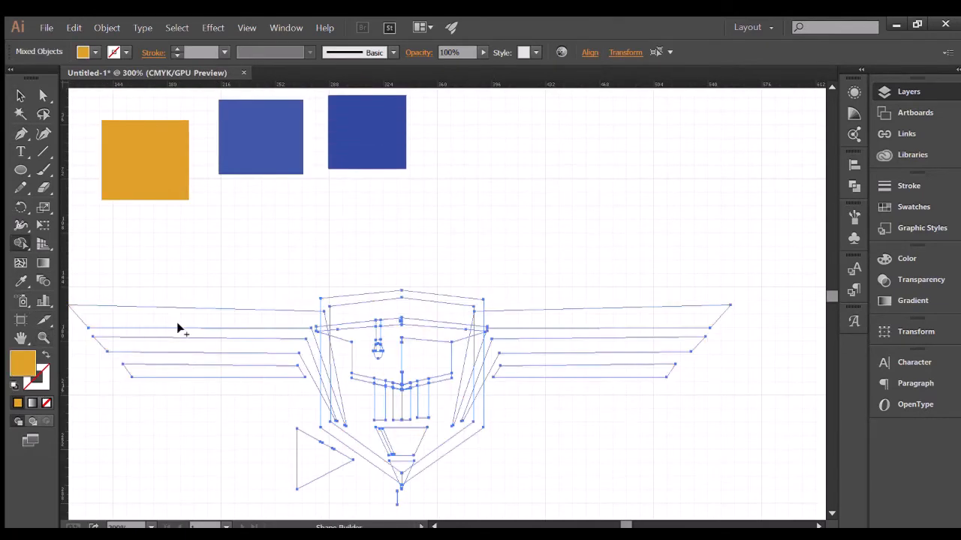
click(184, 321)
click(189, 346)
click(193, 369)
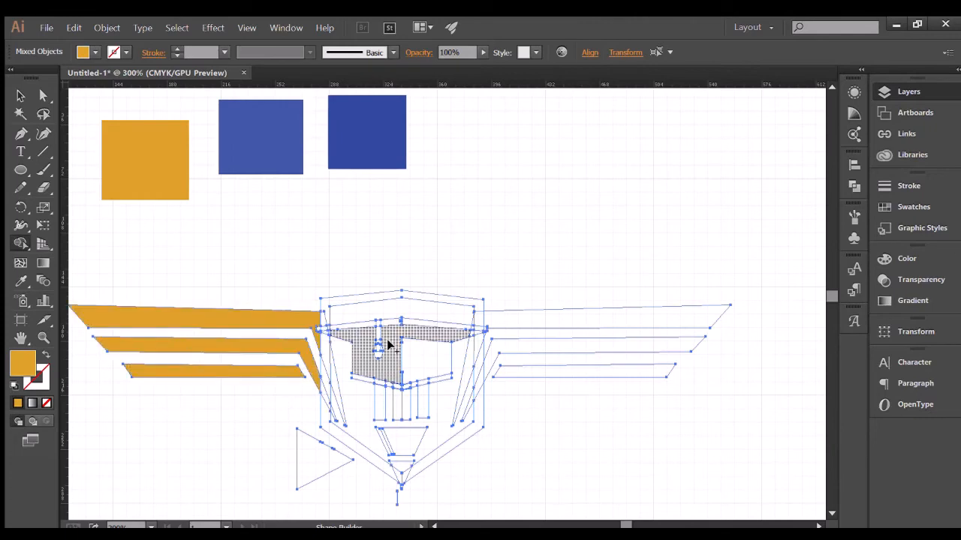
click(533, 318)
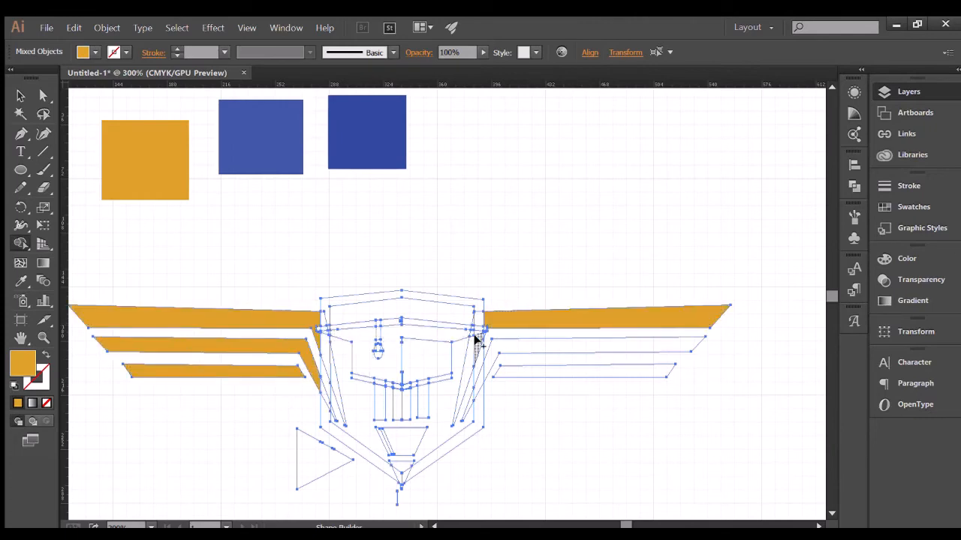
click(21, 95)
click(509, 240)
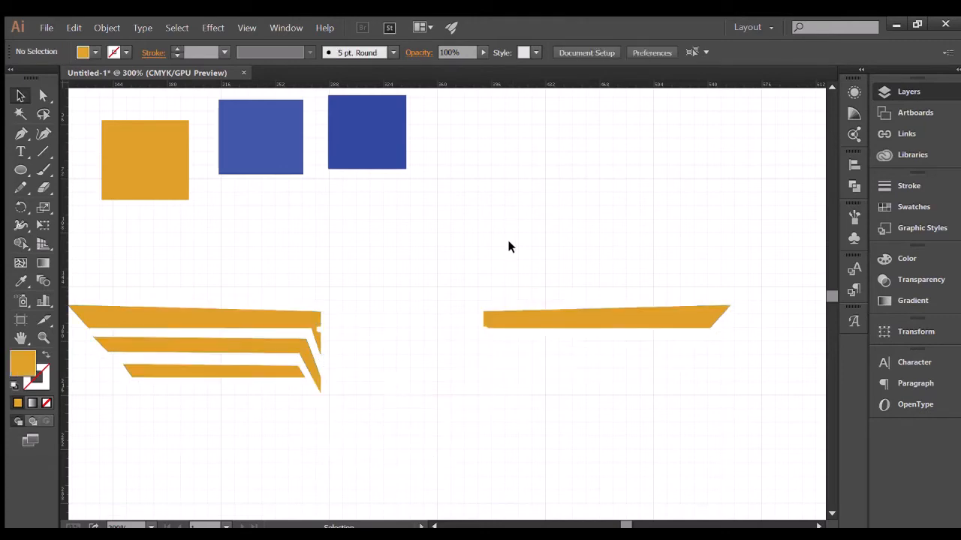
Nudge the right wing slightly right, select the whole logo and rebuild both wings' three bars in orange with the Shape Builder tool
drag(502, 236, 576, 408)
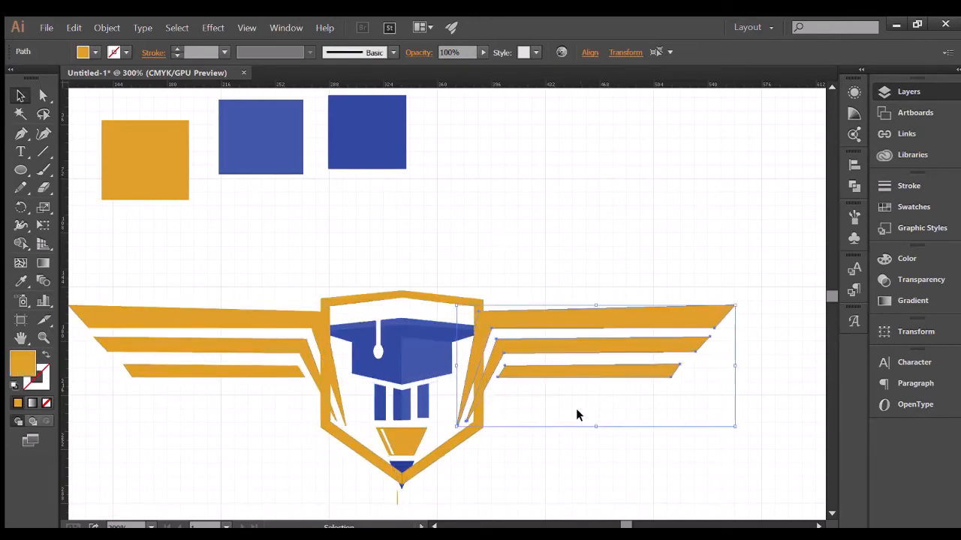
drag(232, 263, 605, 499)
key(shift+m)
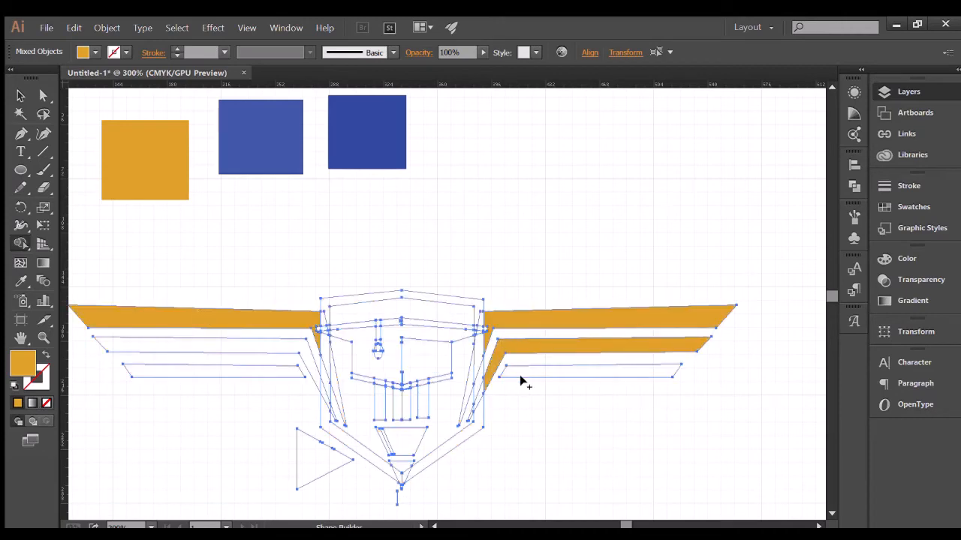
click(522, 373)
click(197, 344)
click(209, 371)
Merge the cap's two halves and rebuild the pencil's bars, wood part and tip in orange with the Shape Builder tool
drag(365, 368, 422, 377)
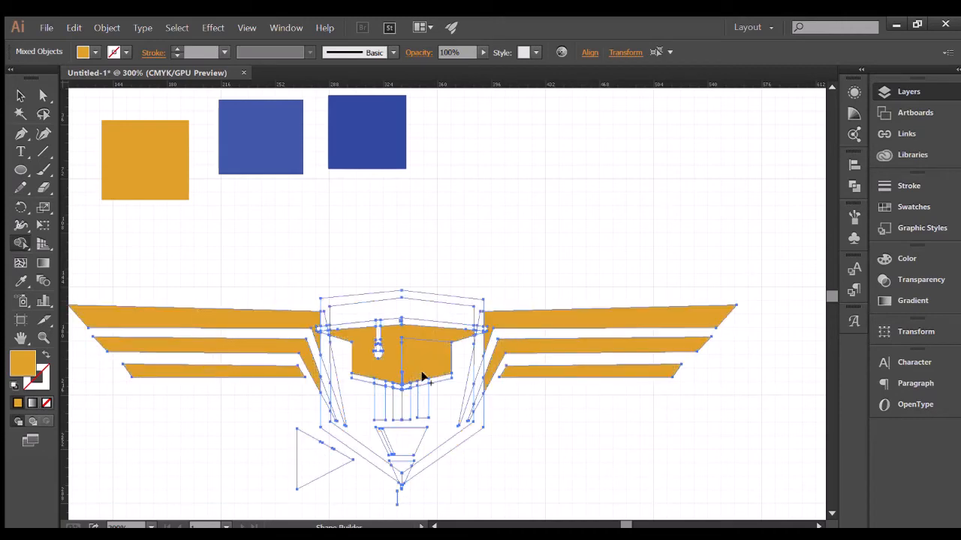
click(403, 399)
click(397, 402)
click(378, 415)
click(381, 433)
click(390, 433)
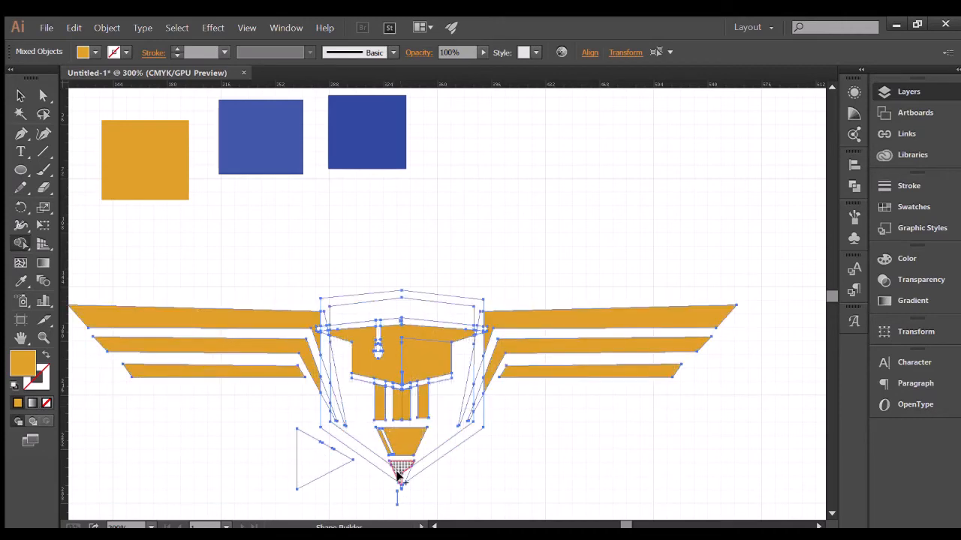
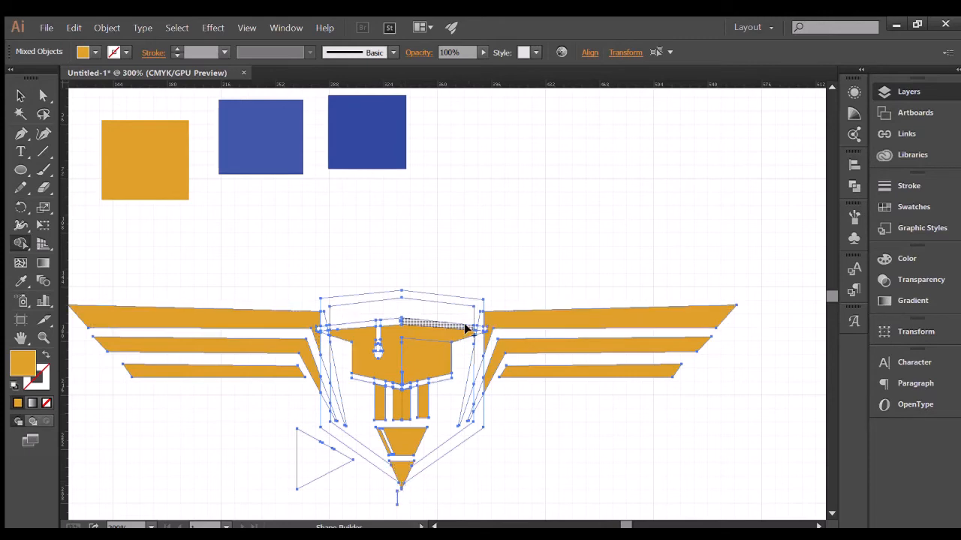
Merge the cap's upper edge and all segments of the shield frame in orange with the Shape Builder tool
drag(482, 328, 381, 339)
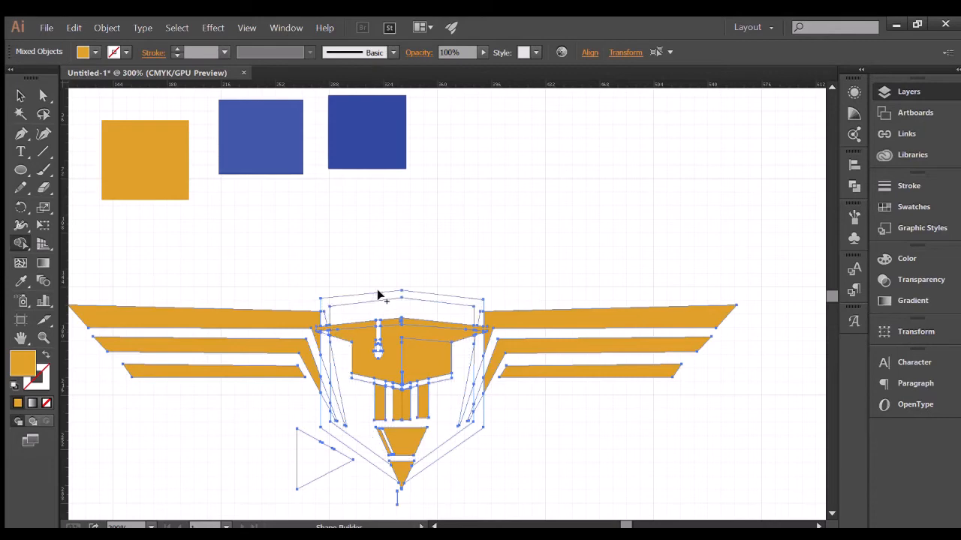
click(476, 317)
scroll(472, 279, down, 2)
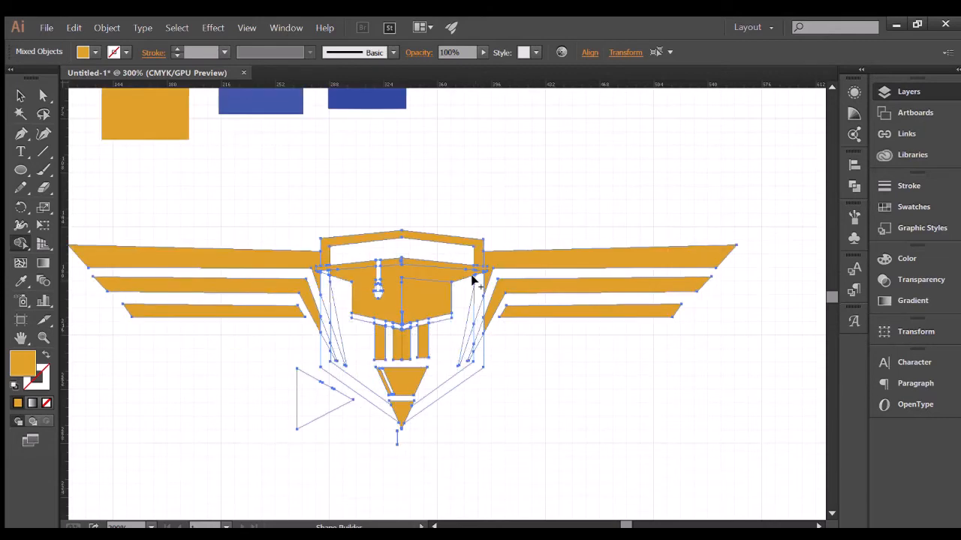
drag(476, 306, 405, 421)
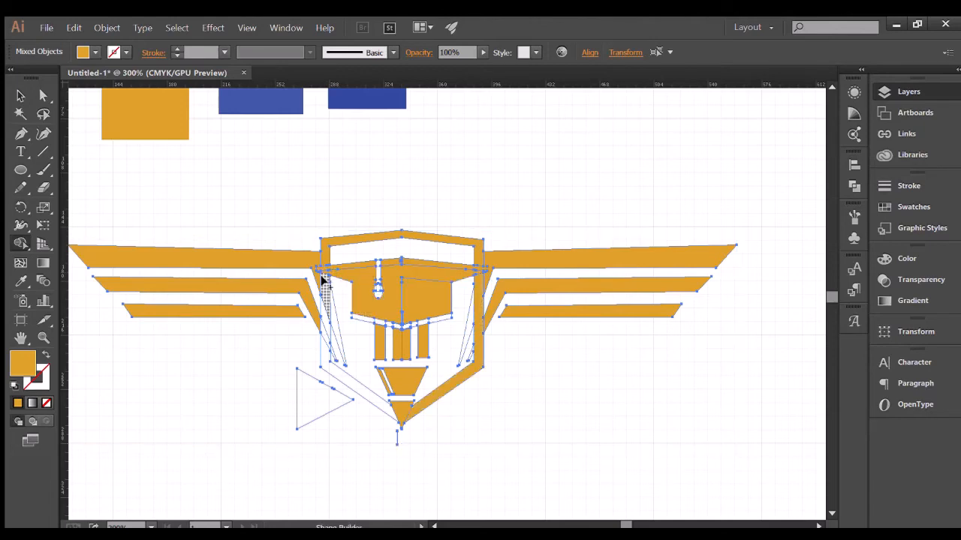
drag(323, 279, 321, 353)
key(v)
click(628, 391)
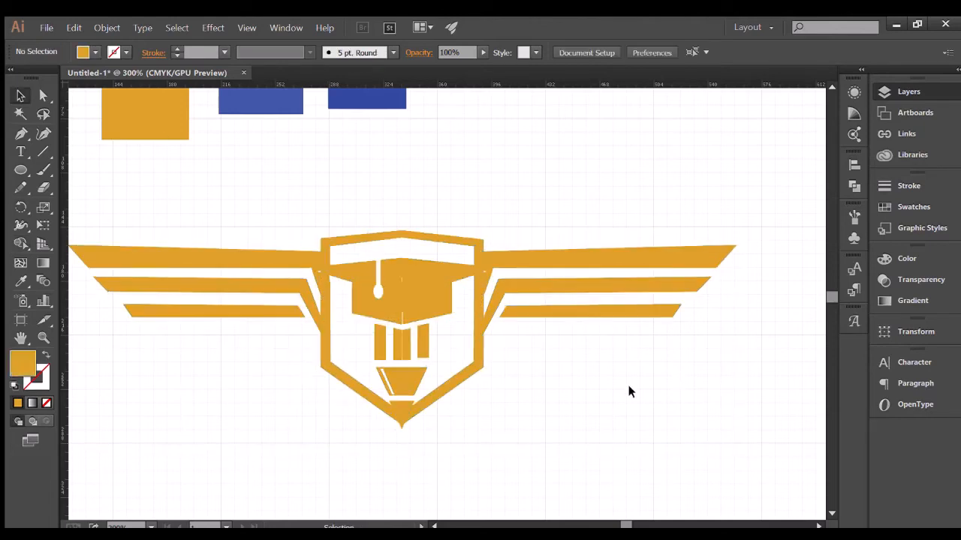
Fill the thin gap at the cap's lower centre and the small holes at its outer corners with the Shape Builder tool
scroll(175, 217, up, 1)
drag(257, 214, 560, 467)
key(z)
click(410, 344)
click(416, 337)
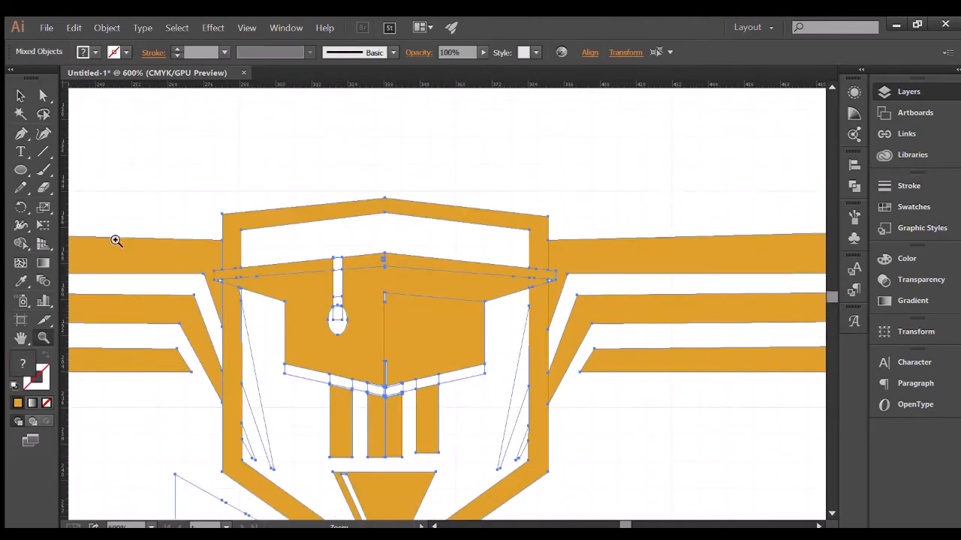
click(386, 309)
scroll(182, 264, up, 1)
key(shift+m)
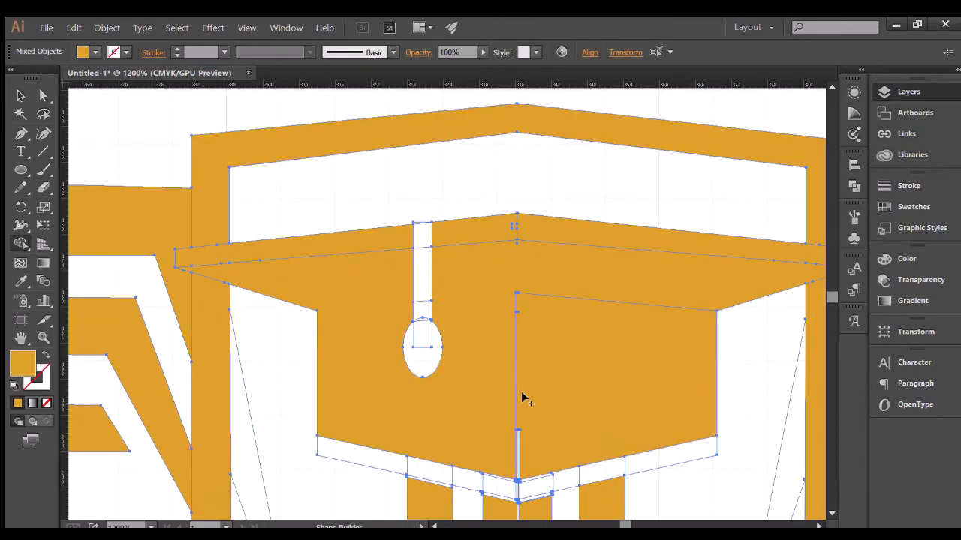
scroll(514, 448, down, 5)
scroll(515, 248, up, 6)
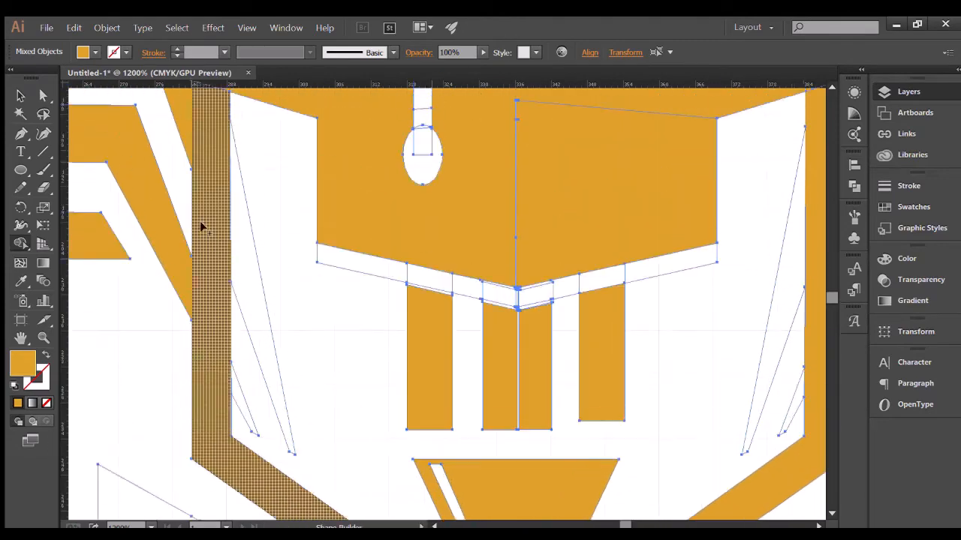
scroll(668, 338, right, 6)
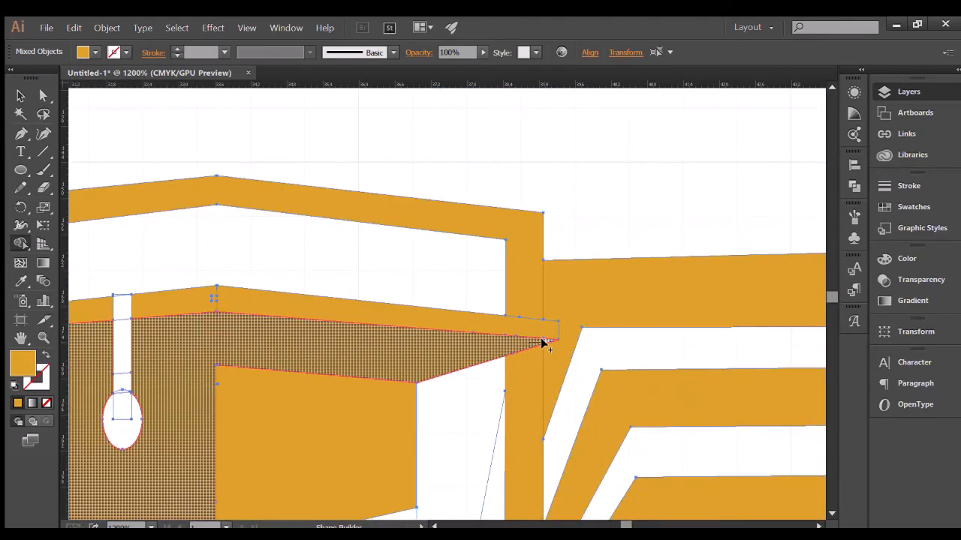
scroll(248, 390, down, 3)
scroll(247, 388, up, 6)
key(z)
drag(372, 409, 311, 368)
click(20, 96)
click(132, 145)
Move the right half of the pencil's middle bar left to close the gap to its left half
scroll(133, 148, down, 5)
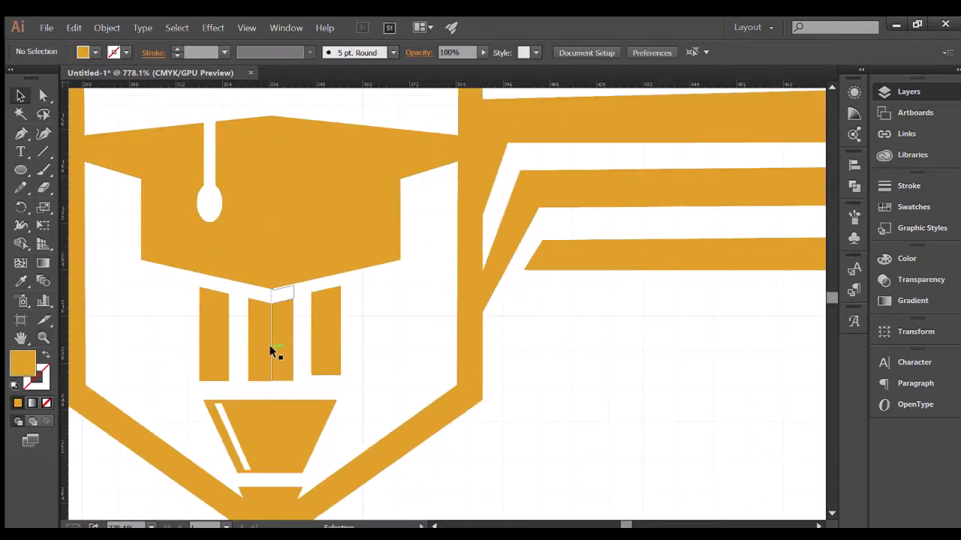
drag(241, 357, 552, 299)
click(20, 96)
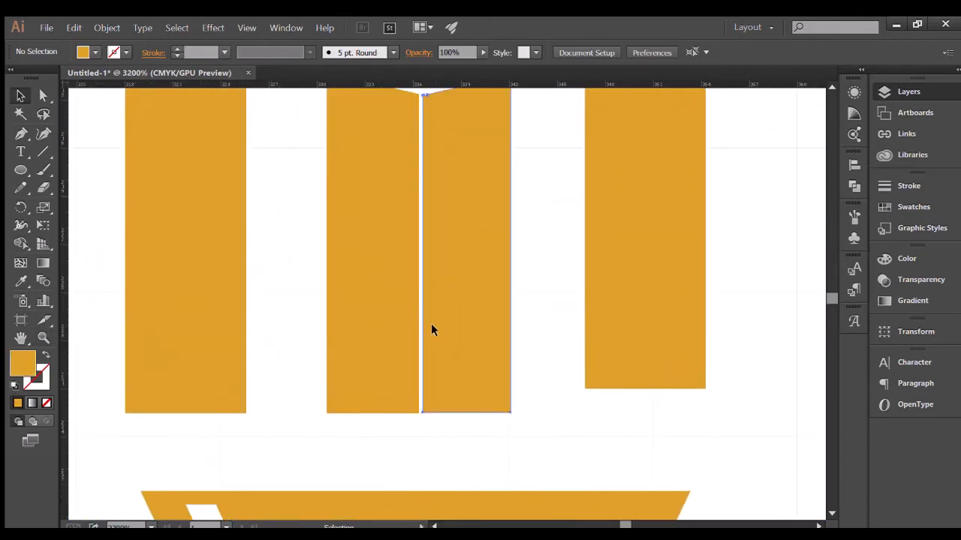
drag(431, 325, 428, 325)
click(371, 429)
scroll(371, 429, up, 5)
scroll(428, 374, down, 6)
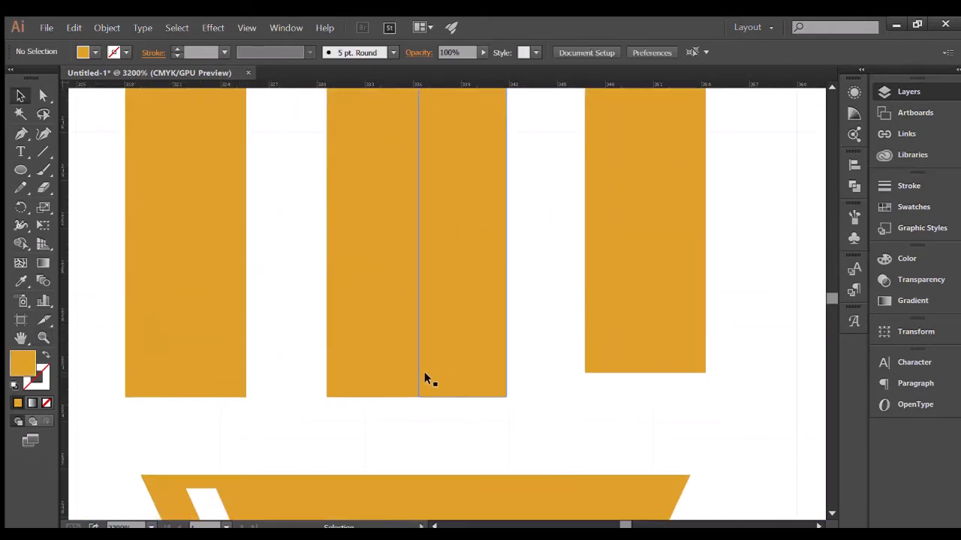
scroll(424, 372, up, 1)
Shift the right half of the pencil's middle bar down slightly to level its bottom edge with the left half
click(424, 371)
click(437, 436)
scroll(437, 308, down, 3)
key(z)
drag(321, 306, 637, 225)
key(v)
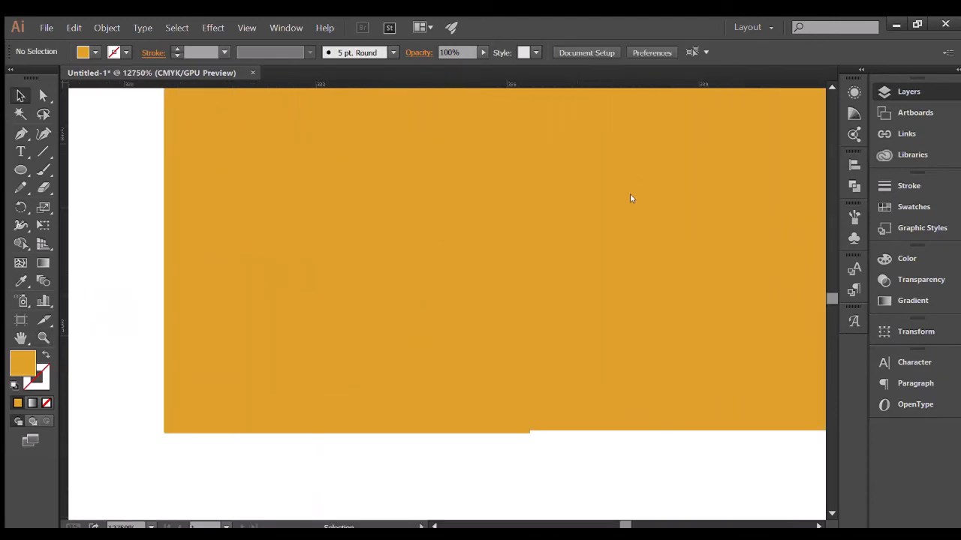
drag(555, 344, 555, 348)
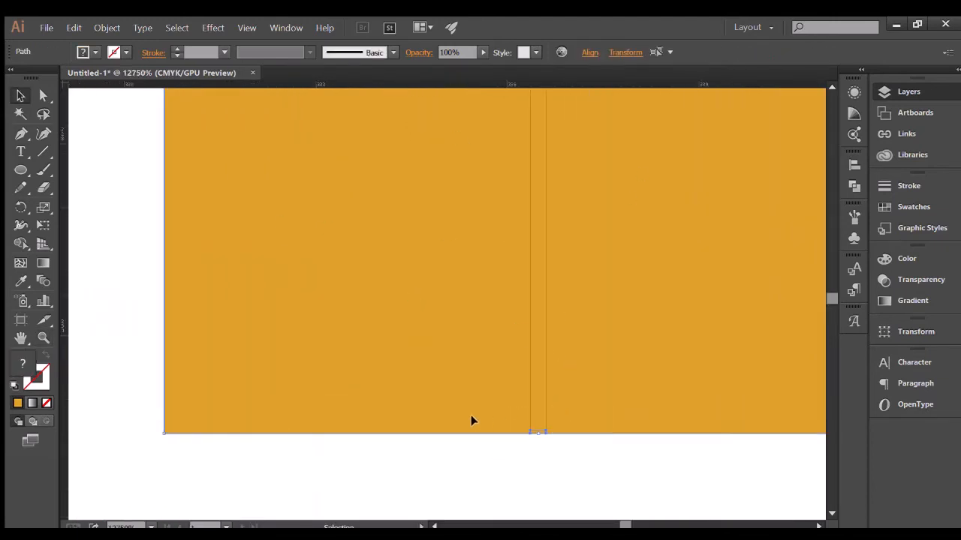
drag(470, 419, 474, 415)
click(129, 411)
key(z)
drag(667, 459, 90, 337)
click(748, 403)
key(v)
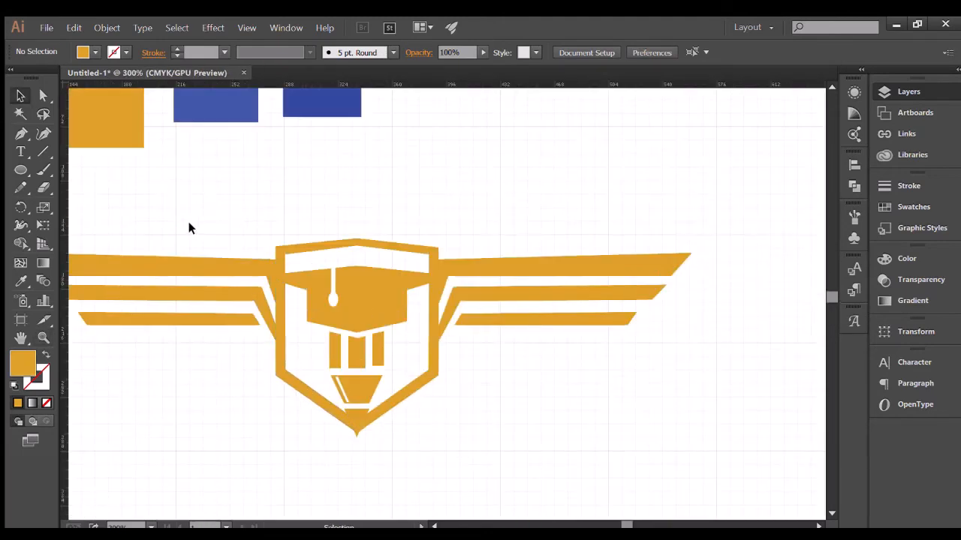
Try to move the left wing away from the shield, then undo the move
drag(214, 375, 215, 375)
key(a)
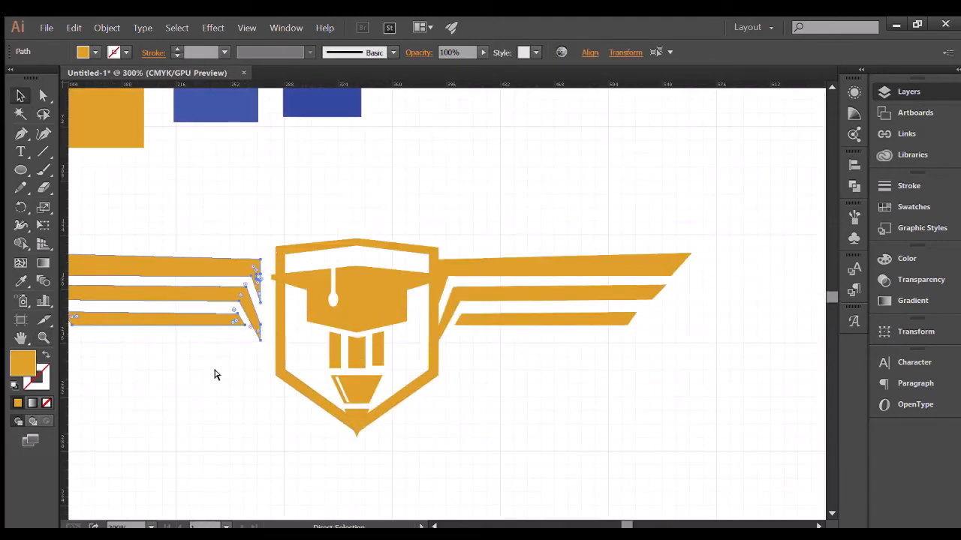
key(ctrl+z)
key(ctrl+z)
key(ctrl+shift+z)
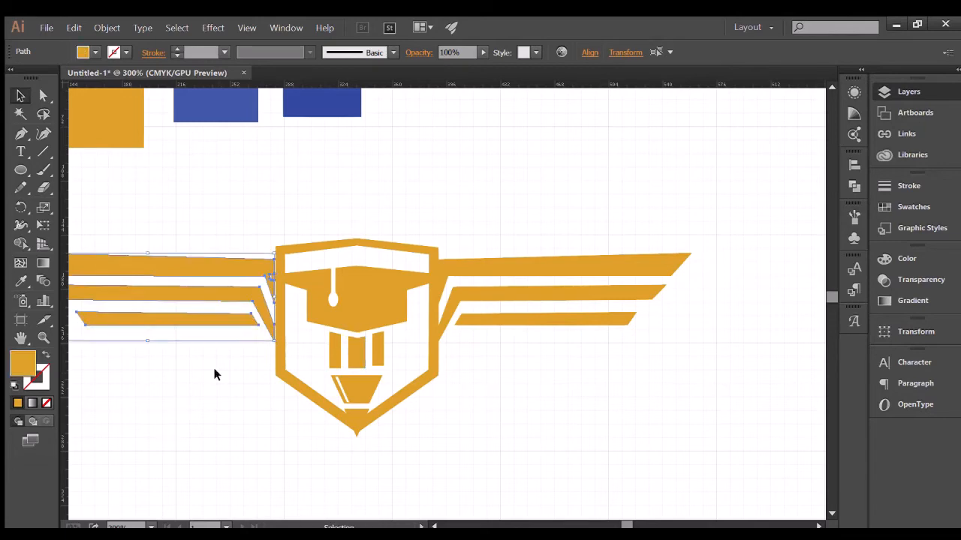
click(252, 347)
click(279, 308)
click(230, 225)
Examine up close how the left wing's inner edge meets the shield frame and the cap's corner
drag(296, 349, 185, 201)
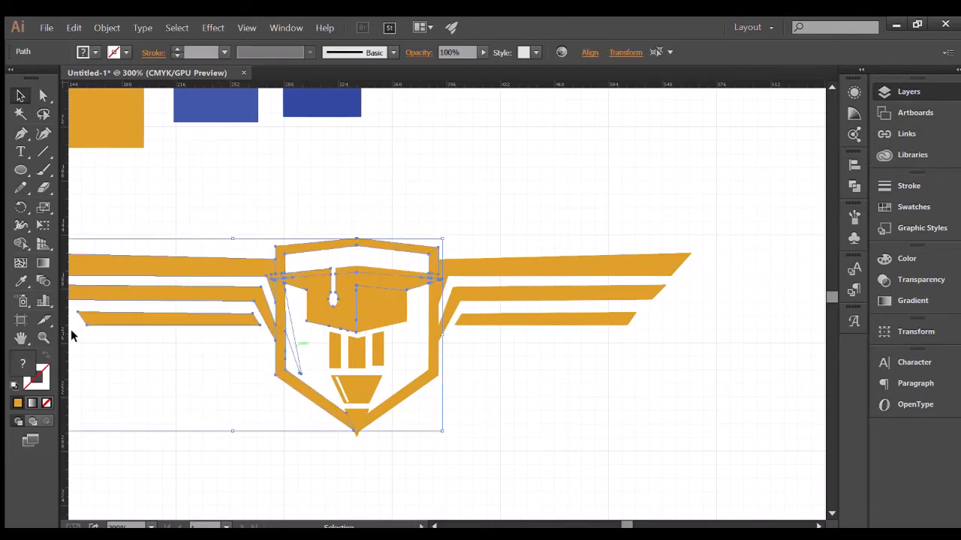
click(43, 338)
click(263, 277)
click(297, 277)
click(684, 340)
click(460, 312)
click(458, 311)
click(456, 310)
click(467, 249)
scroll(435, 349, down, 4)
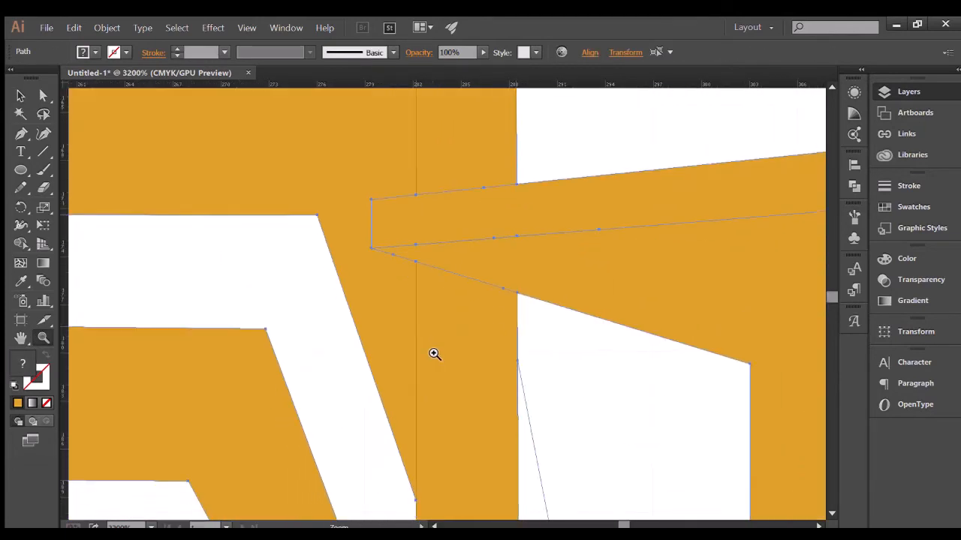
scroll(405, 304, up, 2)
scroll(537, 336, down, 5)
click(564, 354)
click(468, 312)
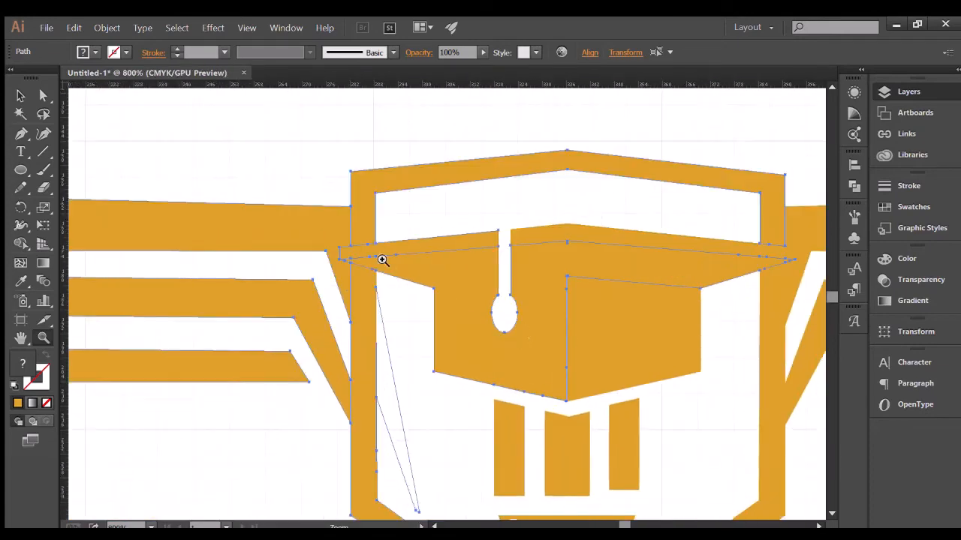
click(642, 343)
scroll(659, 354, up, 4)
scroll(519, 356, down, 6)
Try nudging the left wing sideways against the shield frame, then undo the nudges
click(20, 95)
drag(270, 279, 316, 422)
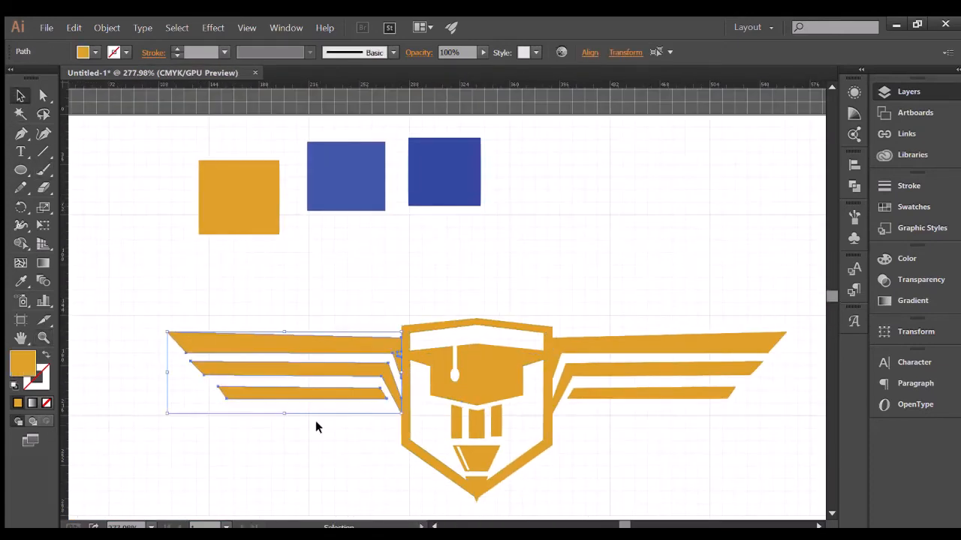
key(Left)
key(Left)
key(Right)
key(Right)
key(Right)
key(ctrl+z)
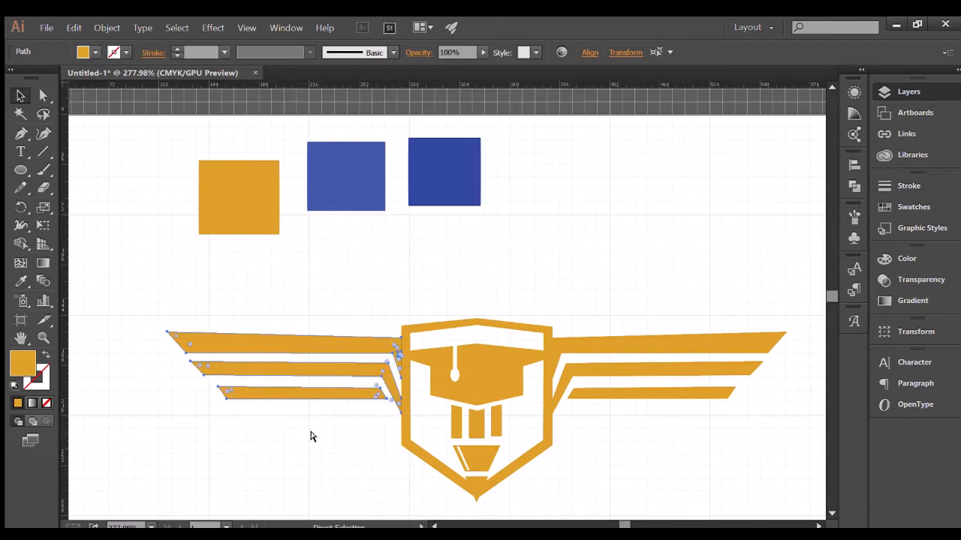
Examine up close where the left wing's inner edge joins the shield frame
double_click(43, 338)
click(432, 315)
click(438, 315)
click(438, 319)
click(438, 322)
click(438, 325)
click(438, 325)
click(438, 326)
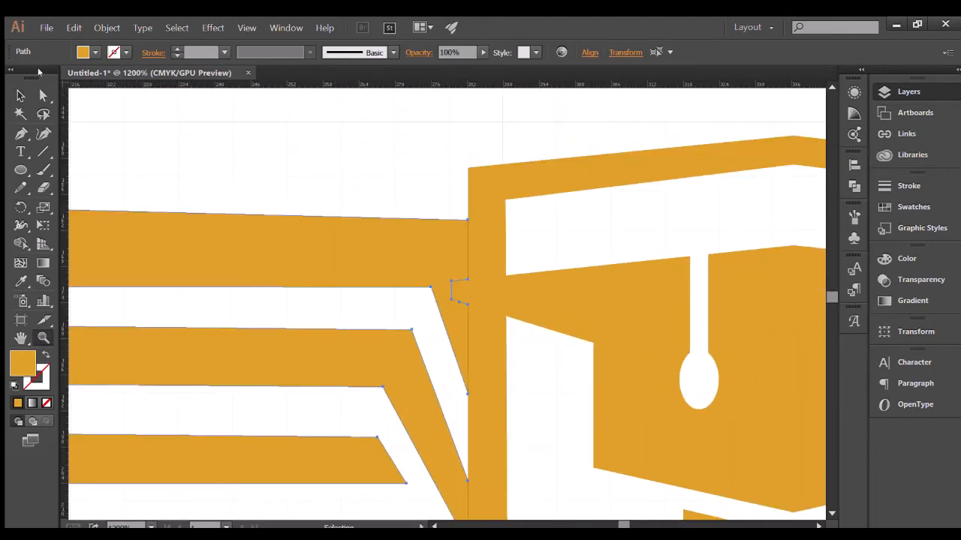
click(21, 95)
click(375, 169)
click(438, 288)
click(386, 157)
click(17, 132)
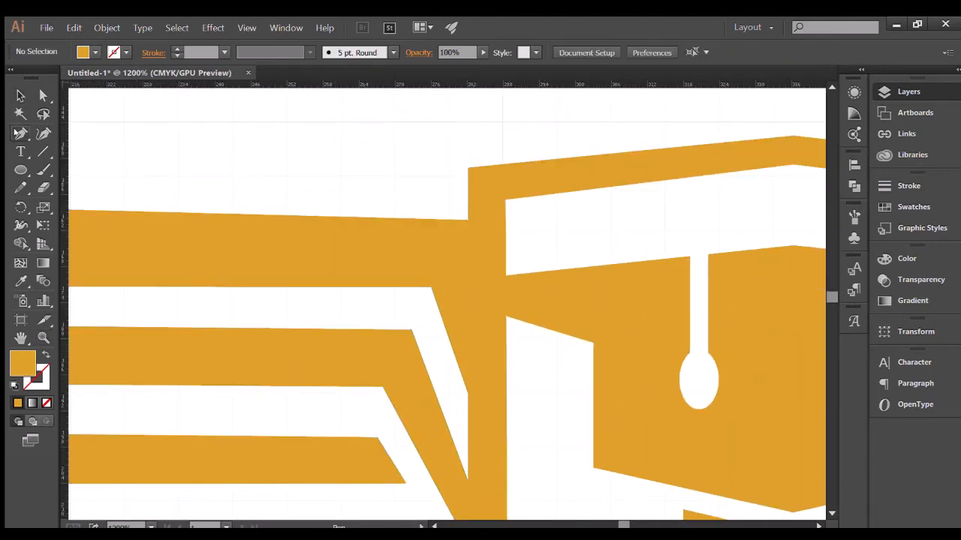
scroll(221, 218, down, 1)
click(44, 338)
alt+click(167, 298)
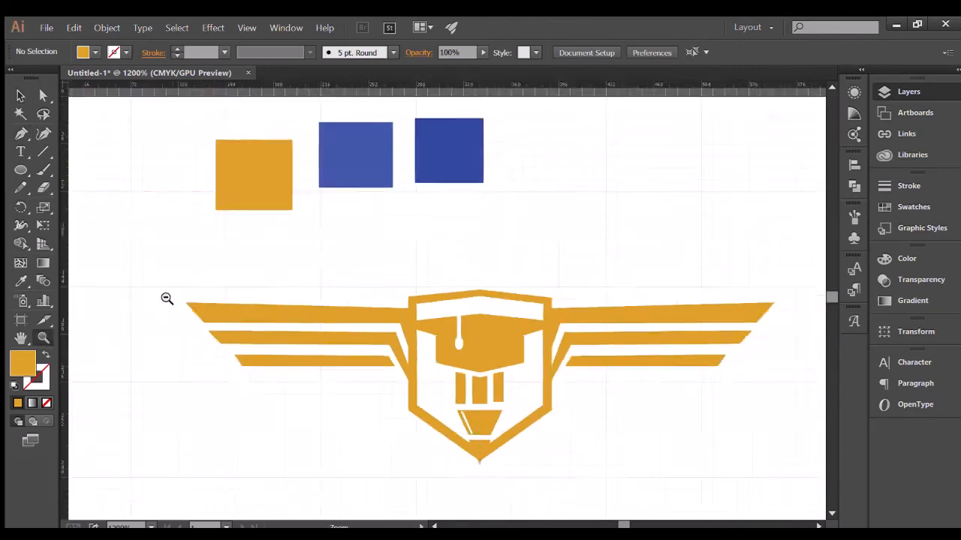
Move the left wing slightly left and the right wing slightly right to leave a narrow gap beside the shield
key(v)
drag(290, 294, 335, 406)
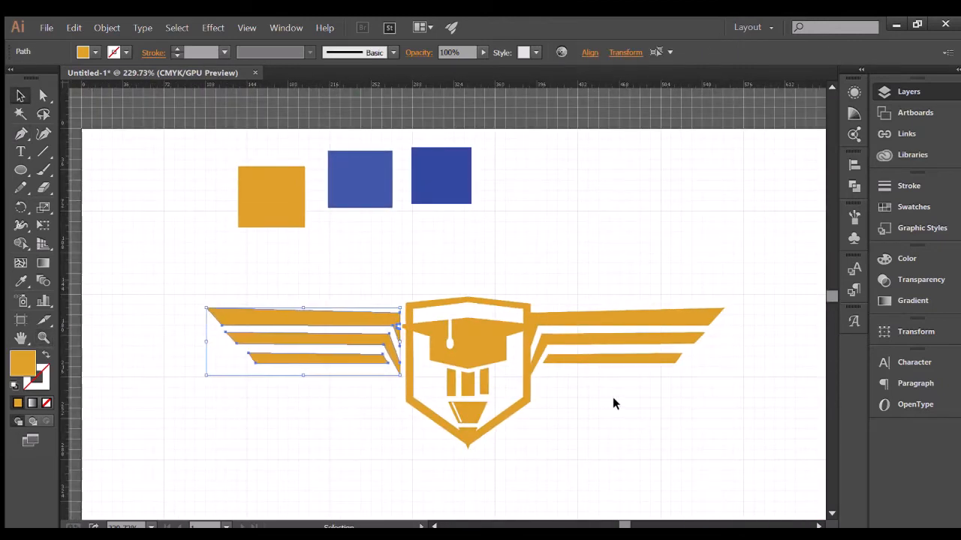
drag(552, 285, 602, 385)
key(Right)
key(Right)
key(Right)
key(Right)
key(Right)
click(553, 402)
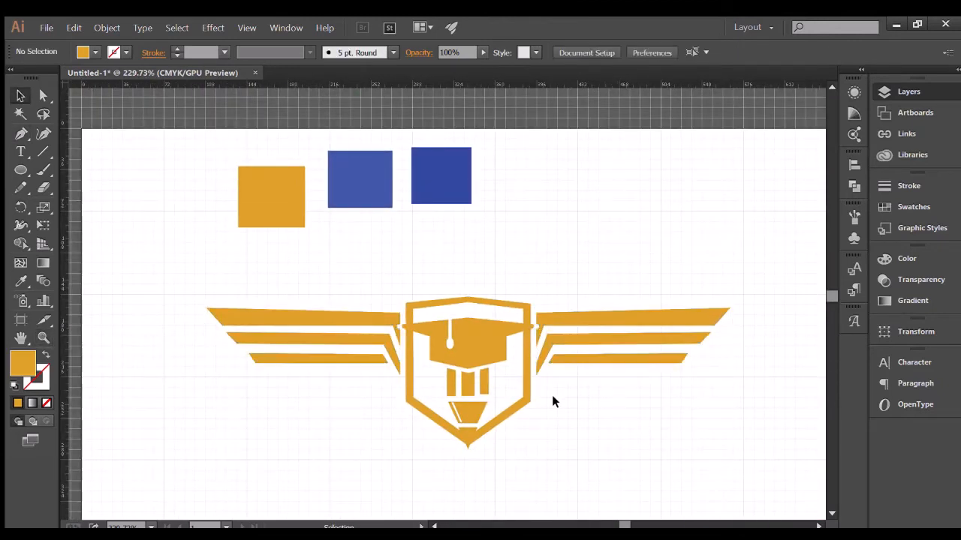
Shift the upper section of the shield frame up slightly to separate it from the graduation cap
click(465, 299)
key(Up)
key(Up)
key(Up)
click(471, 310)
Shift both lower halves of the shield frame down slightly to separate them from the cap
click(497, 416)
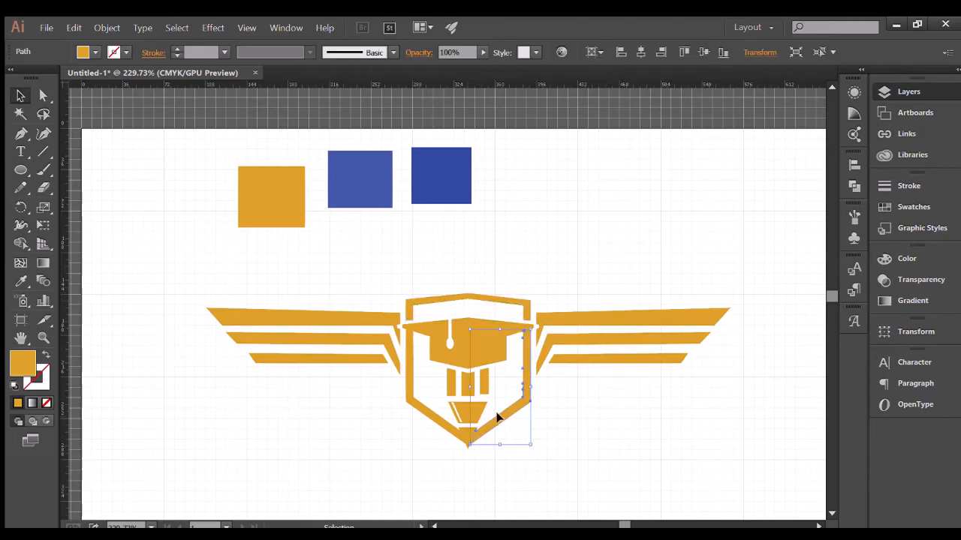
click(346, 399)
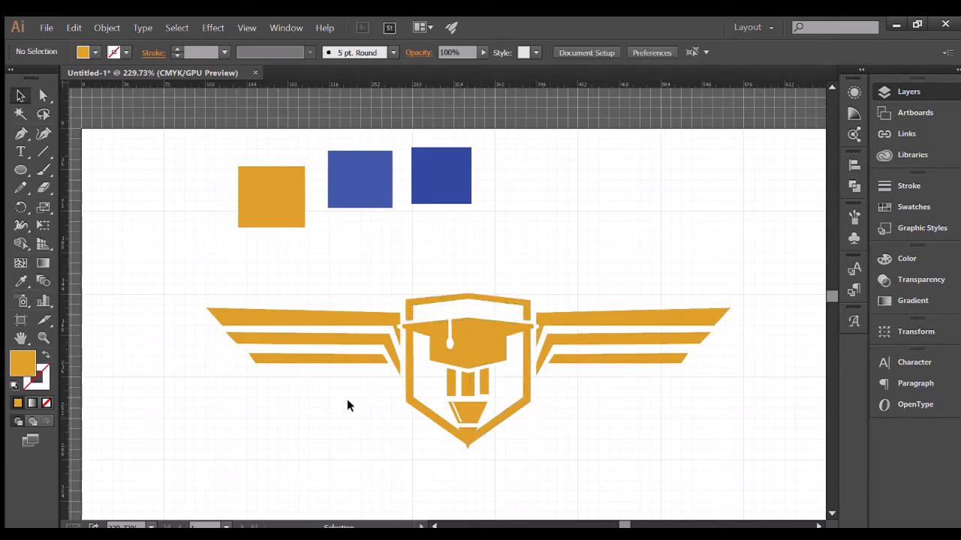
click(522, 358)
key(Down)
key(Down)
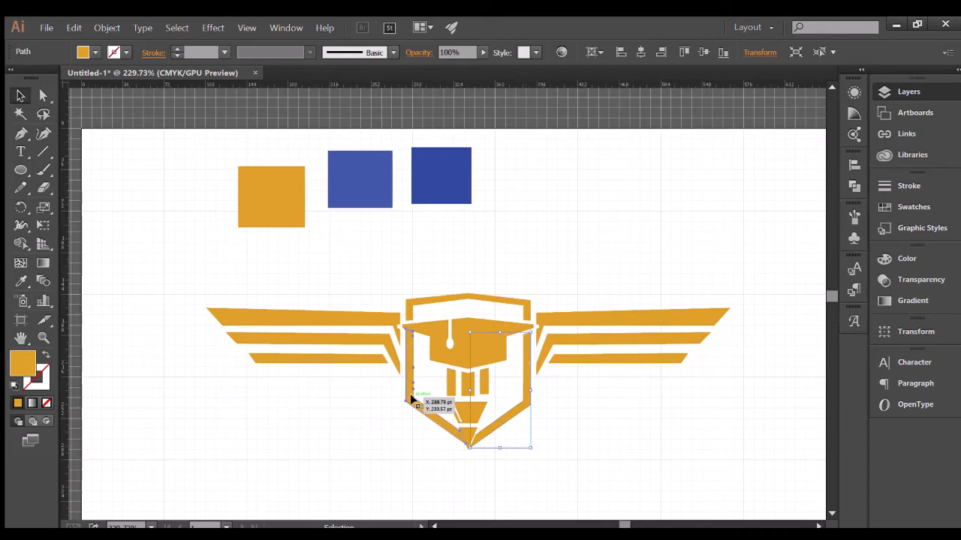
click(411, 397)
key(Down)
key(Down)
key(Down)
click(341, 425)
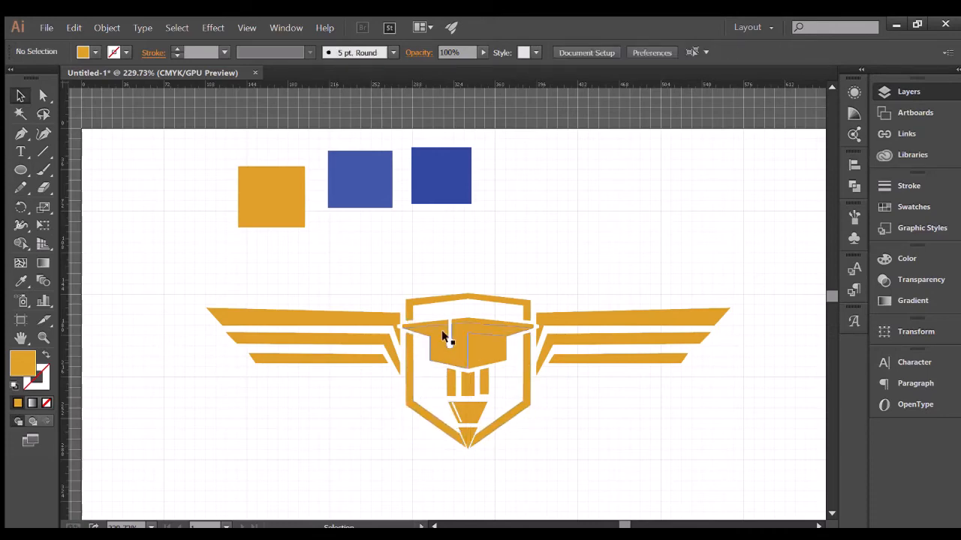
click(512, 407)
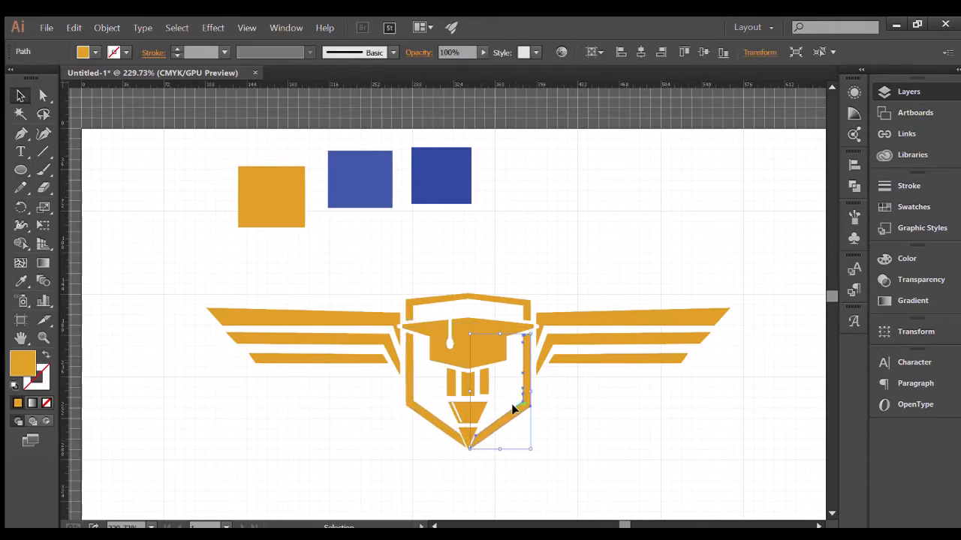
click(436, 425)
click(326, 430)
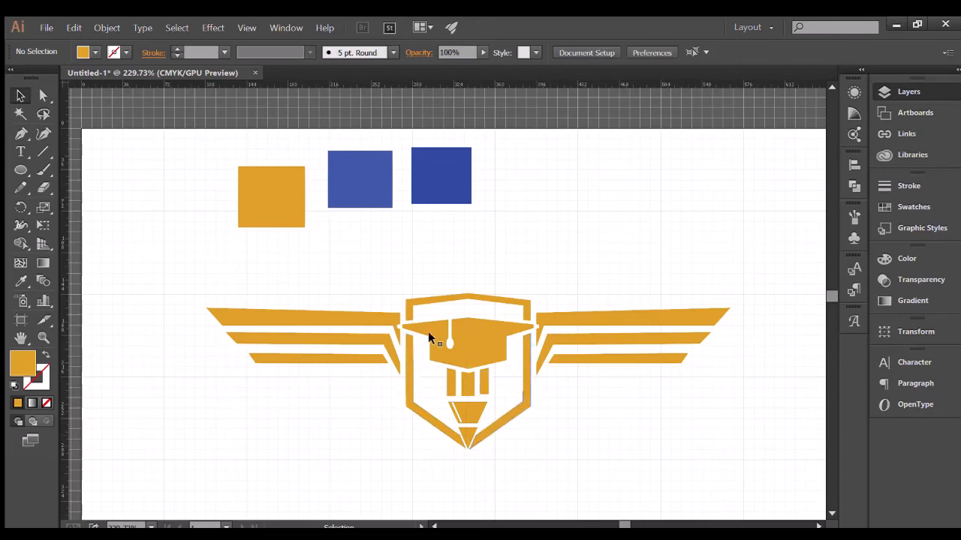
click(526, 364)
click(579, 411)
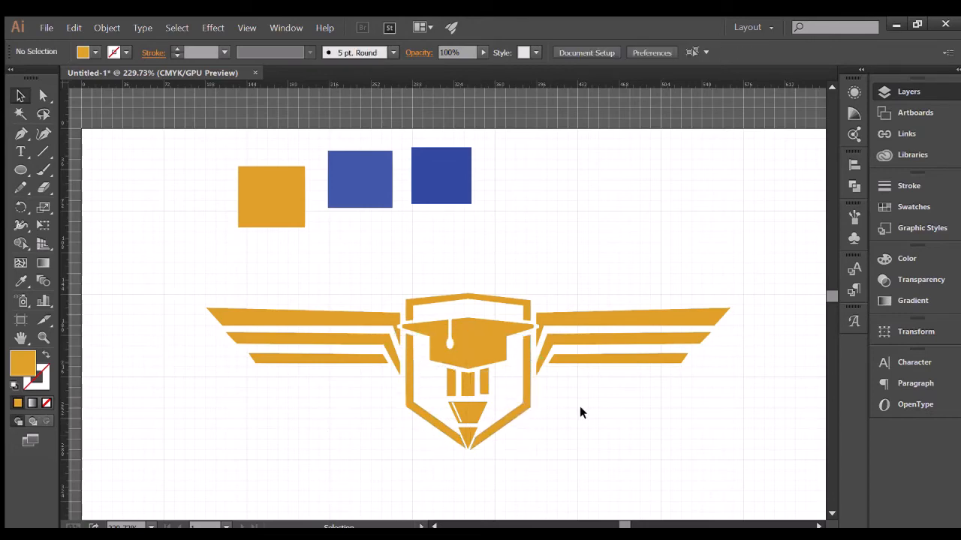
click(527, 379)
click(580, 412)
Draw a filled half-triangle over the pencil tip's left side, from below the point up to the tip's upper edge and centre line
mouse_move(458, 425)
mouse_down()
mouse_move(450, 268)
mouse_move(433, 275)
mouse_up()
key(p)
scroll(79, 198, down, 2)
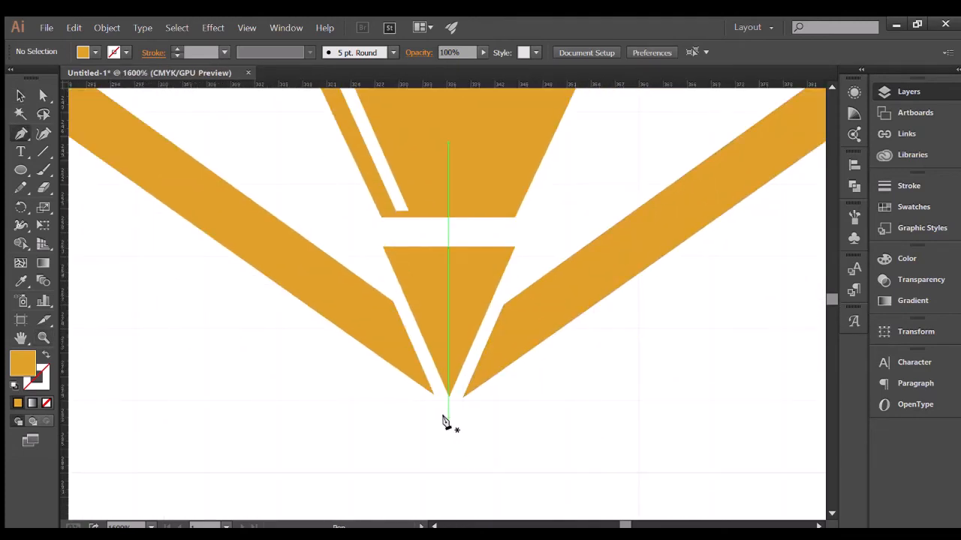
click(448, 417)
click(363, 246)
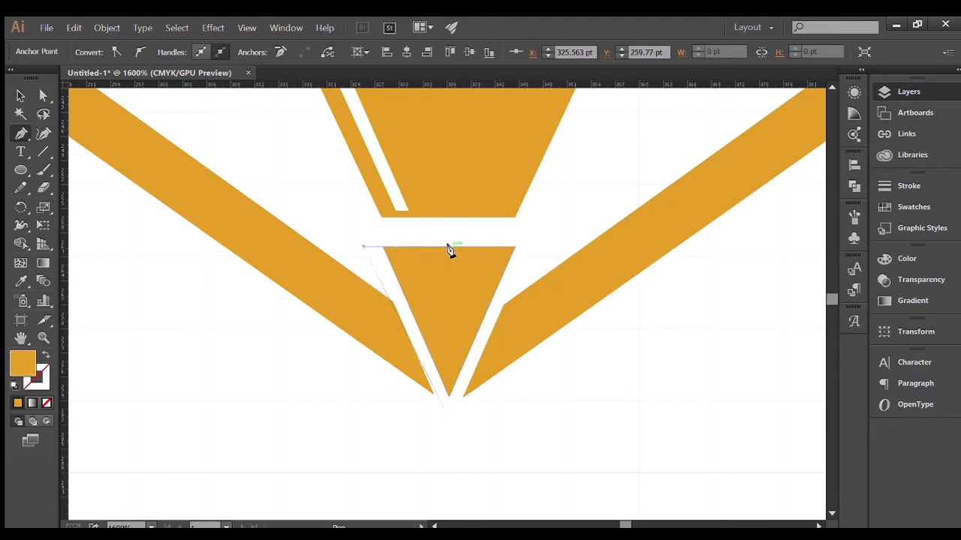
click(448, 246)
click(448, 417)
Stretch the half-triangle slightly outward to the left and further down below the pencil point, undoing the stray distortion
click(17, 97)
drag(366, 334, 354, 334)
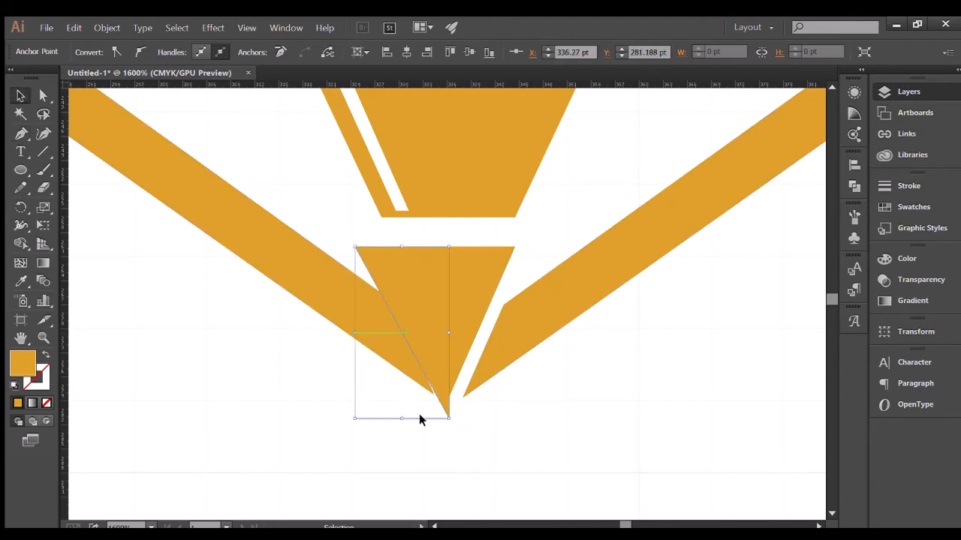
drag(402, 418, 401, 433)
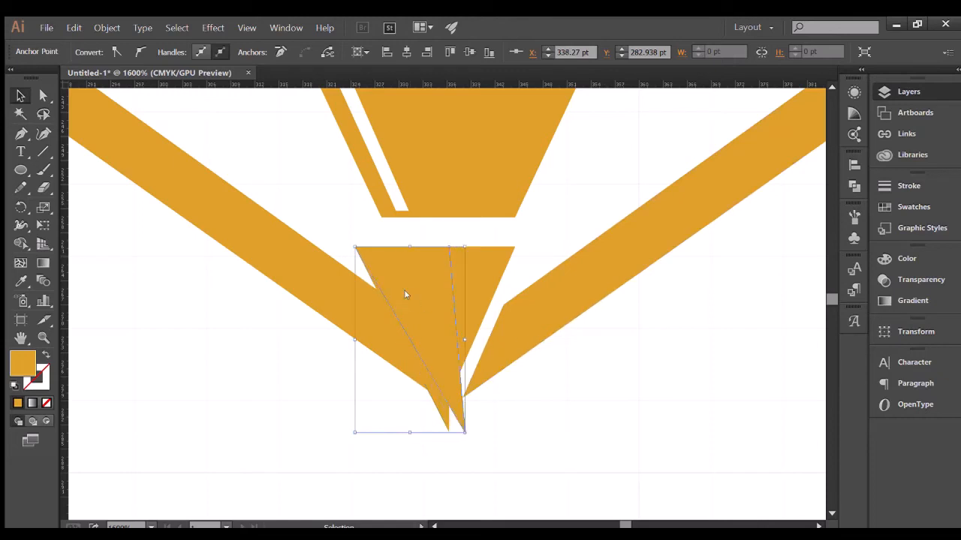
key(ctrl+z)
key(ctrl+z)
key(ctrl+z)
key(ctrl+z)
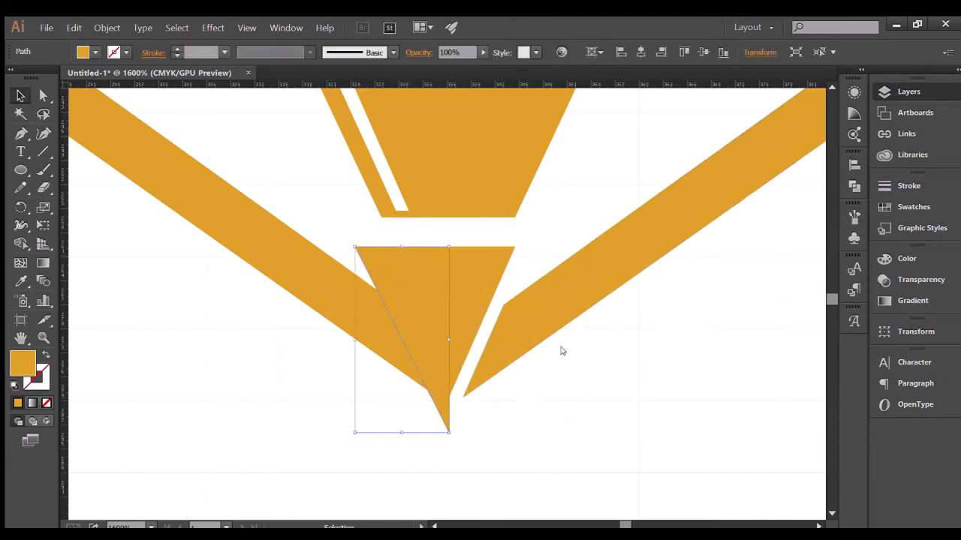
Move the half-triangle's mirrored copy right until it meets the original along the pencil's centre line
key(Right)
key(Right)
key(Right)
key(Right)
key(Right)
key(Right)
key(Right)
key(Right)
key(Right)
key(Right)
key(Right)
key(Right)
key(Right)
key(Right)
key(Right)
key(Left)
key(Left)
key(Left)
key(Left)
Merge the two half-triangles into one with Shape Builder and shift the merged triangle down slightly
drag(448, 323, 456, 328)
drag(451, 417, 418, 463)
click(20, 243)
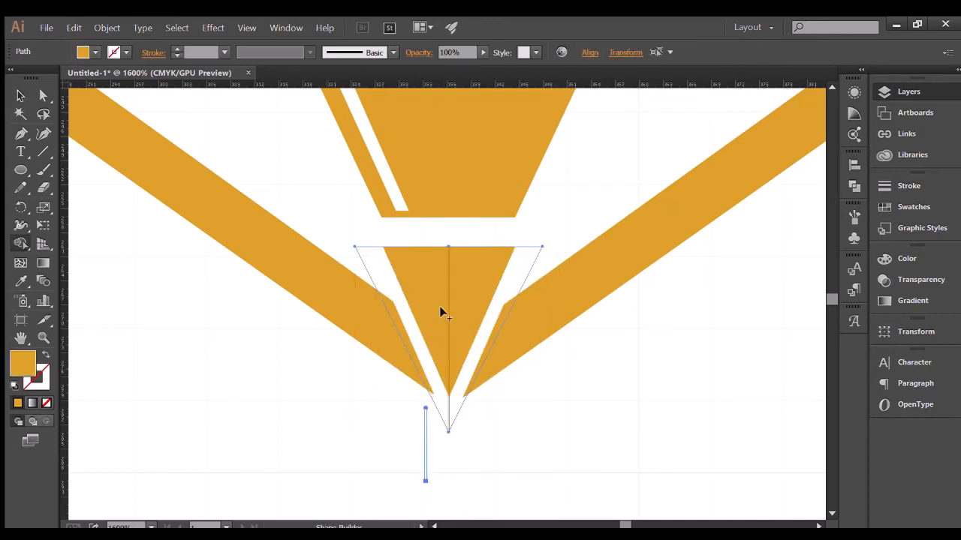
drag(440, 311, 486, 286)
key(v)
click(443, 353)
key(Down)
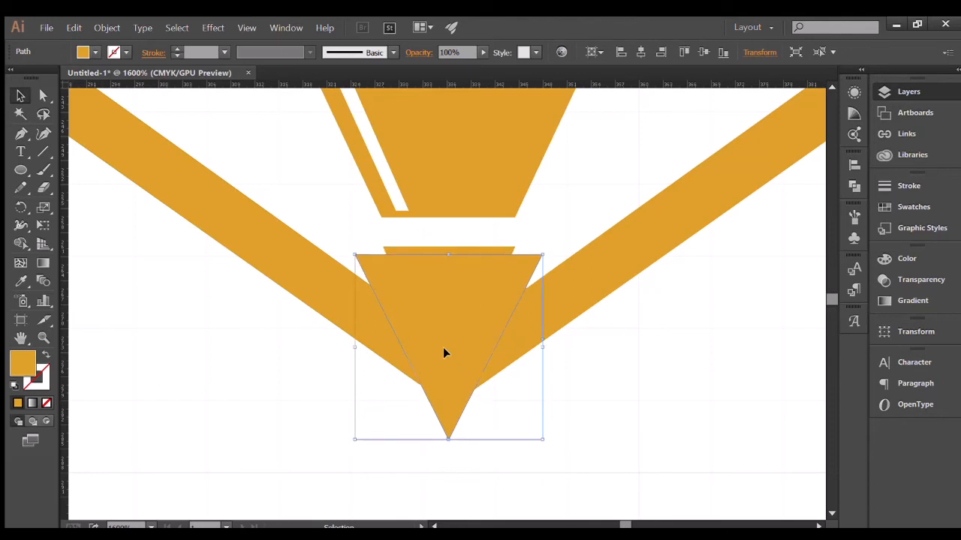
Use Shape Builder on the triangle, pencil tip and lower frame halves to trim the frame ends evenly around the tip
click(358, 330)
click(303, 343)
drag(393, 437, 546, 327)
click(20, 244)
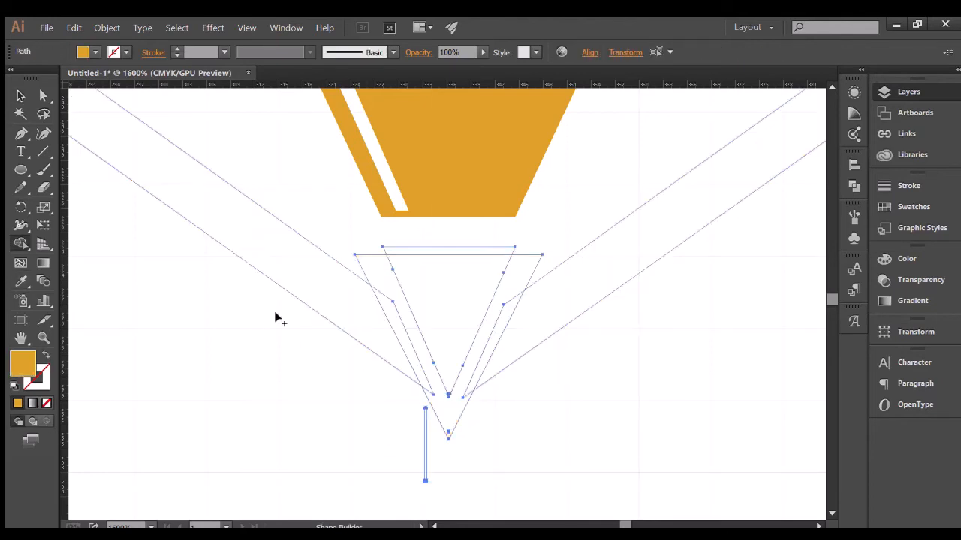
click(338, 299)
click(506, 329)
drag(447, 302, 449, 250)
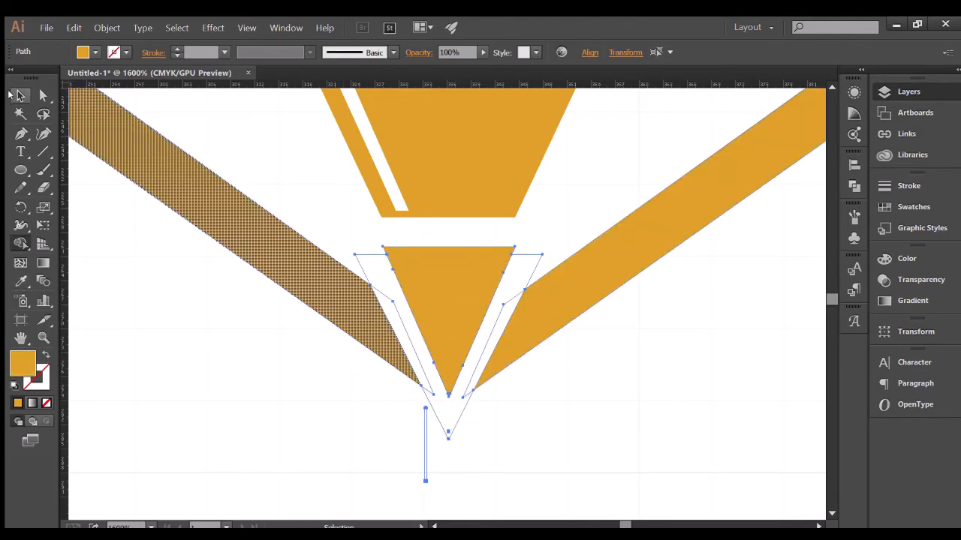
click(20, 96)
click(338, 452)
Look over the whole winged shield logo and the colour squares above it
scroll(338, 453, down, 2)
scroll(335, 439, up, 4)
key(z)
drag(528, 338, 233, 304)
scroll(373, 332, up, 5)
scroll(323, 305, down, 4)
key(v)
scroll(110, 195, down, 3)
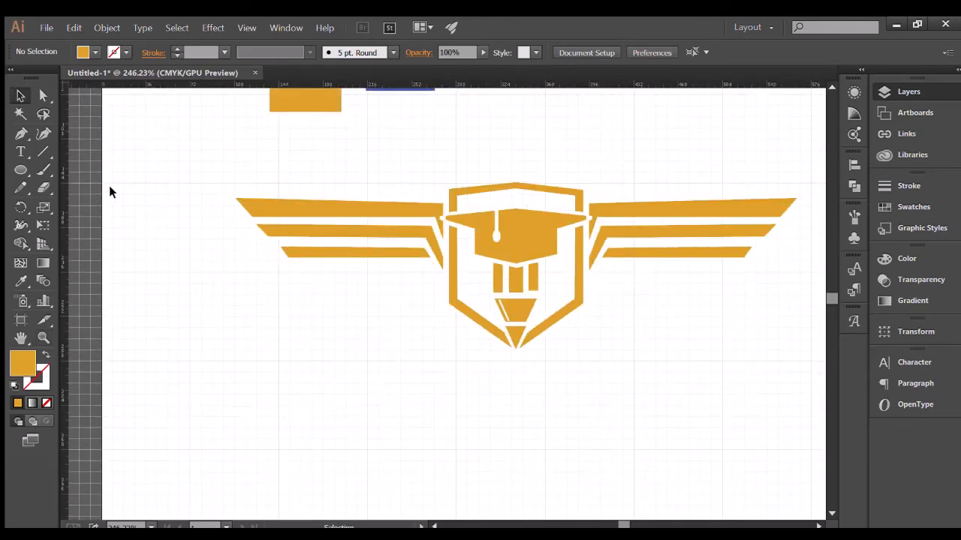
scroll(109, 186, up, 3)
scroll(113, 195, down, 2)
scroll(115, 199, up, 2)
scroll(373, 172, up, 1)
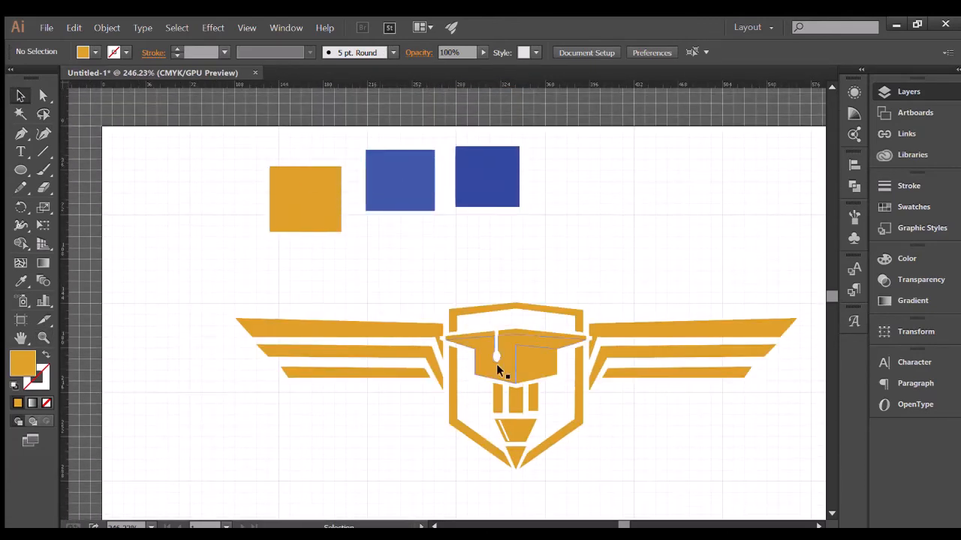
scroll(258, 337, down, 1)
Recolour the middle colour square a brighter blue and the dark blue square a slightly lighter indigo
drag(264, 236, 340, 387)
click(399, 156)
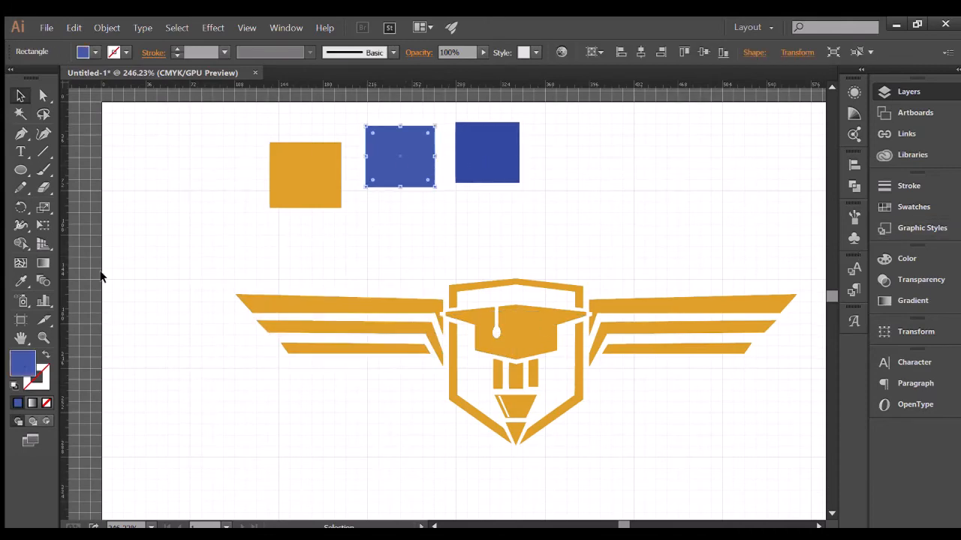
click(227, 338)
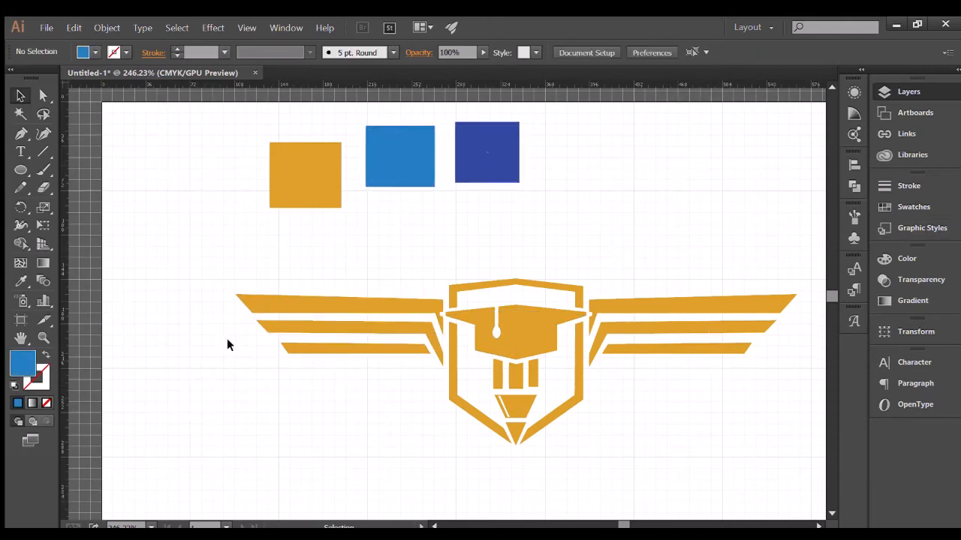
drag(226, 269, 356, 360)
click(484, 157)
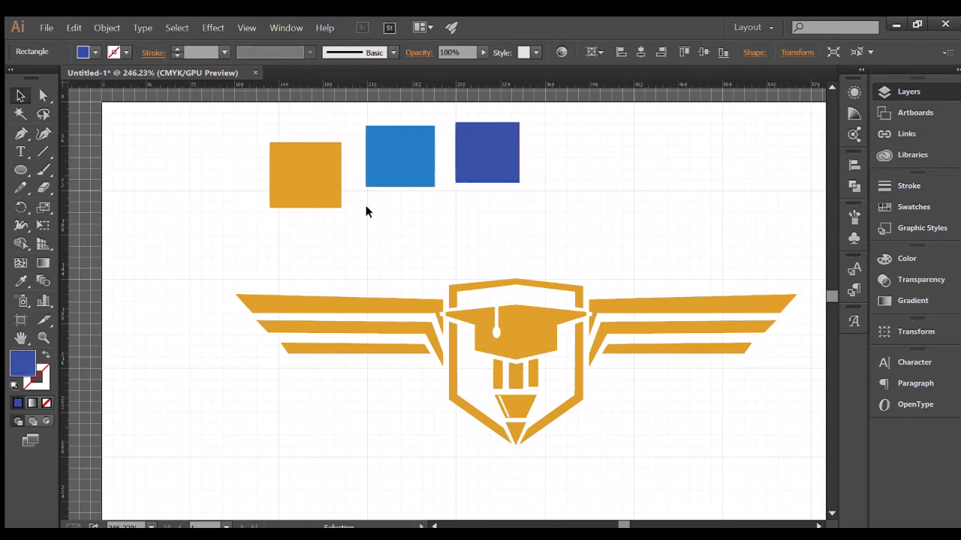
Colour the left wing's upper bar with the indigo sampled from the third colour square
drag(345, 429, 300, 338)
click(270, 377)
drag(228, 293, 337, 385)
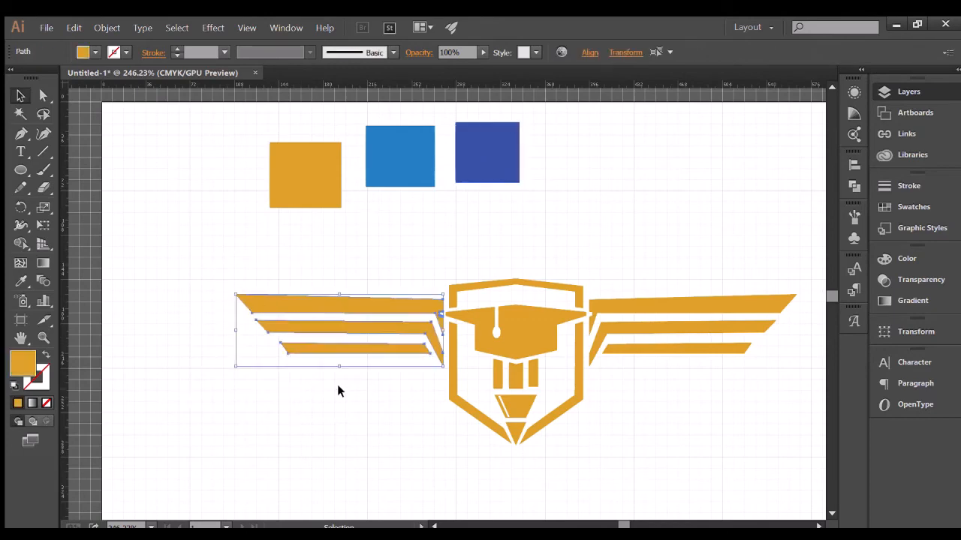
scroll(330, 375, up, 1)
click(269, 313)
click(259, 339)
click(18, 283)
click(473, 199)
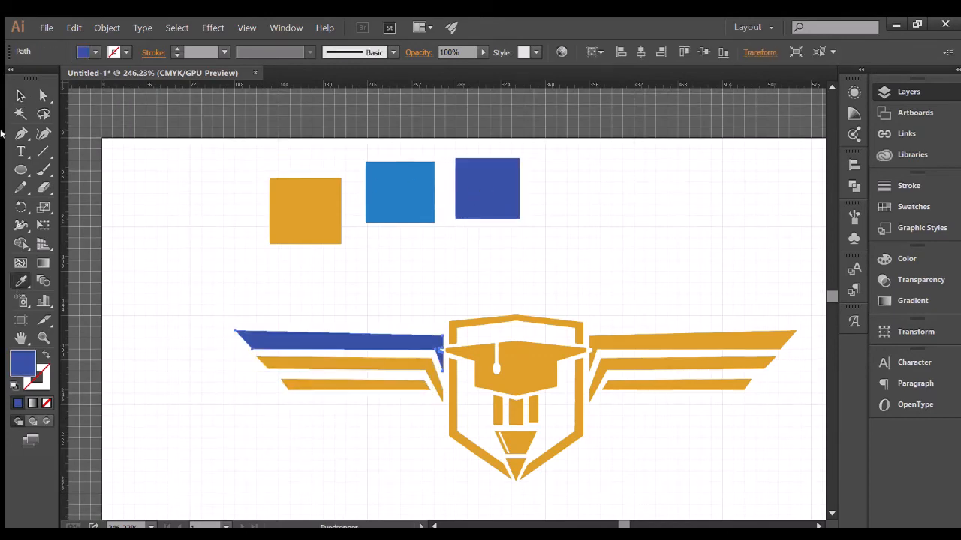
Colour the right wing's upper bar with the same sampled indigo
click(19, 96)
click(450, 280)
click(601, 344)
click(19, 282)
click(471, 199)
Colour the left wing's two lower bars with the bright blue sampled from the middle square
click(20, 95)
scroll(300, 330, down, 2)
drag(263, 365, 352, 288)
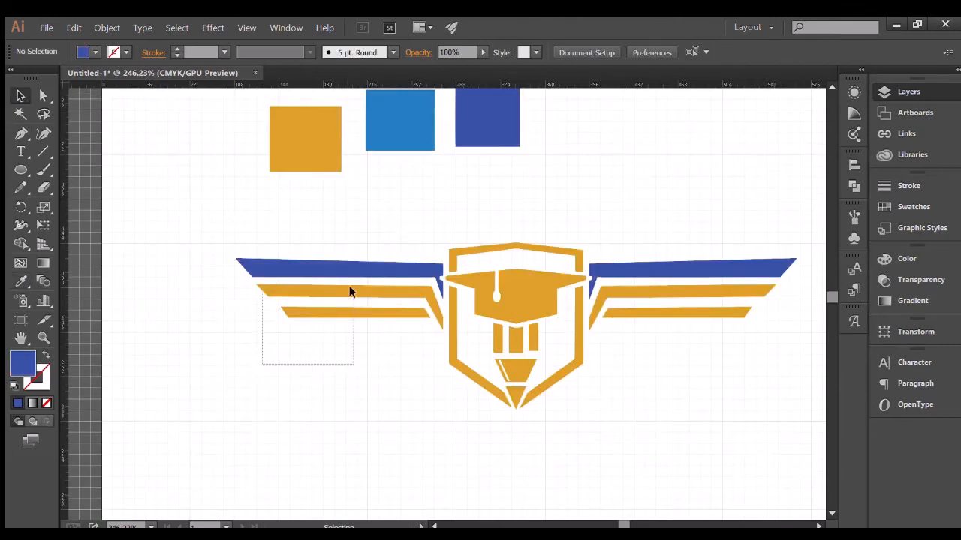
click(21, 281)
click(418, 112)
Colour the right wing's two lower bars with the bright blue of the middle square
click(20, 95)
scroll(292, 193, up, 2)
drag(698, 417, 634, 347)
click(20, 282)
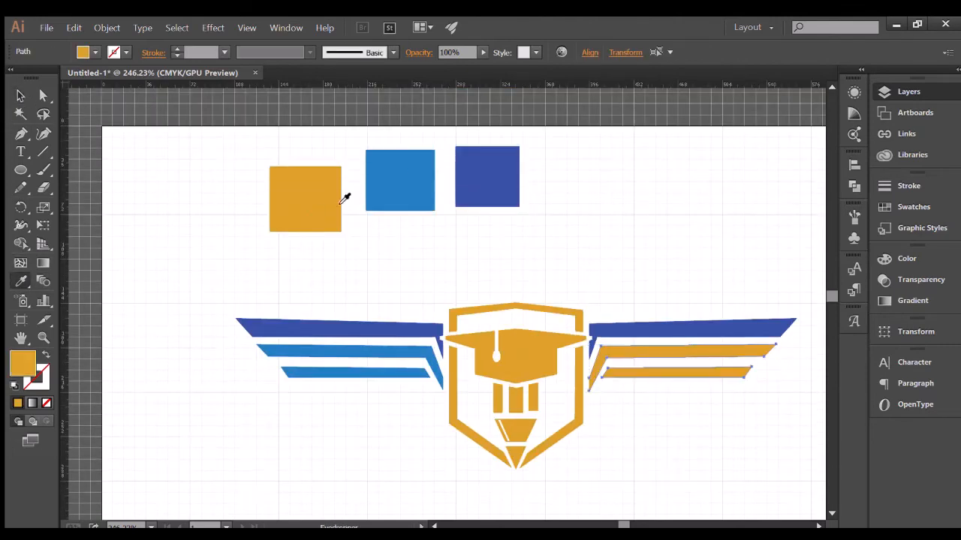
click(391, 187)
click(20, 96)
click(405, 263)
scroll(450, 330, down, 2)
scroll(463, 371, up, 1)
double_click(521, 324)
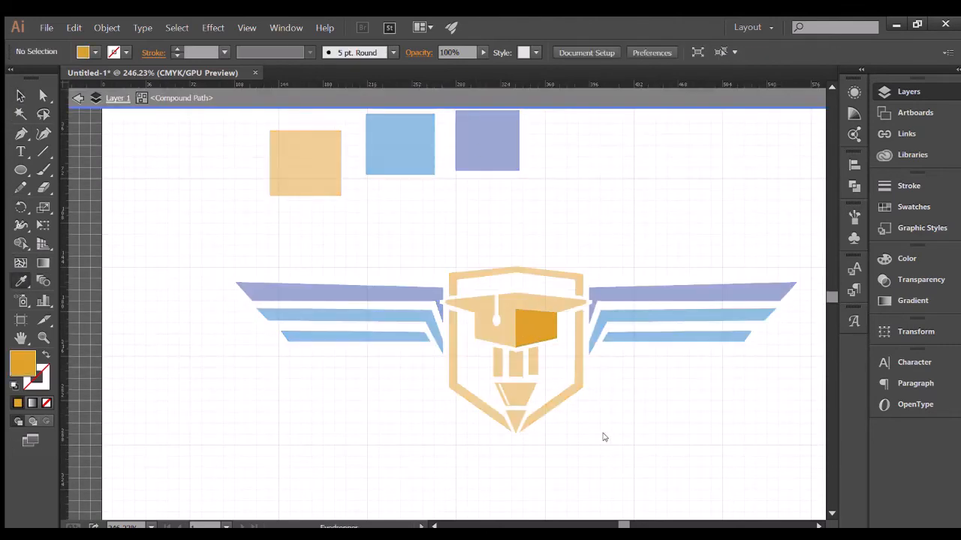
click(383, 173)
click(78, 98)
Colour the right face of the graduation cap's base with the bright blue sampled from the right wing's lowest bar
click(21, 96)
click(531, 321)
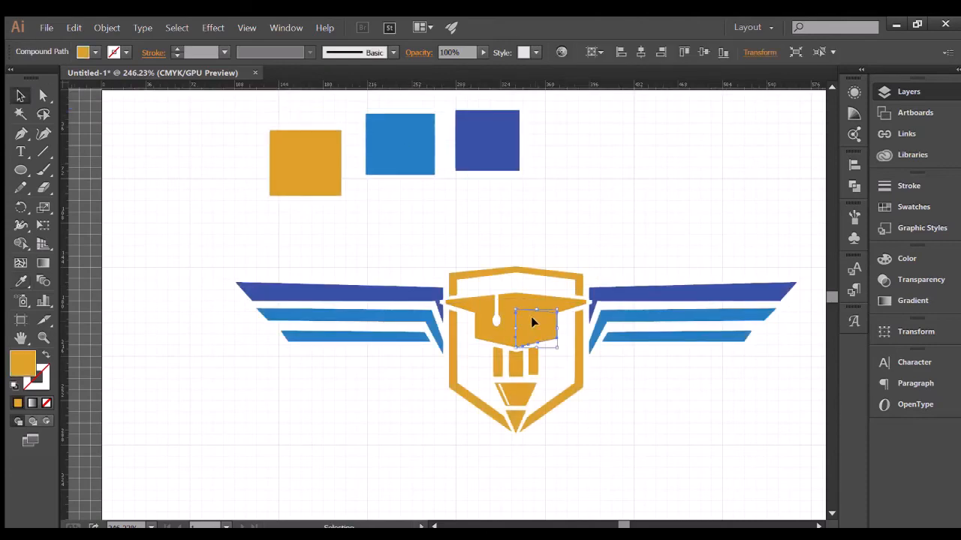
click(20, 282)
click(621, 335)
click(20, 96)
click(406, 255)
Colour the cap's left face and board underside with the indigo sampled from the third colour square
click(507, 303)
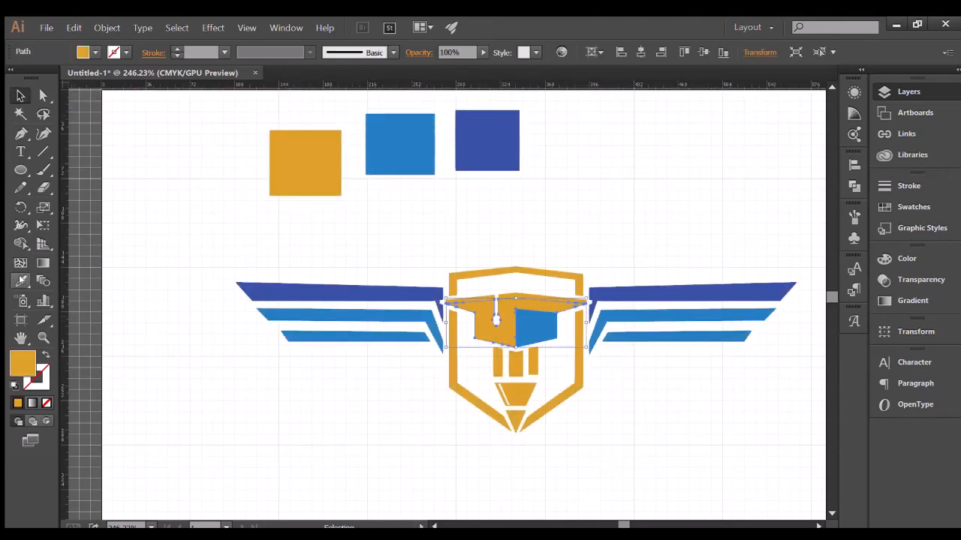
click(21, 280)
click(475, 154)
click(20, 96)
click(249, 216)
Colour the cap's thin top edge from the tassel to its right end with the middle square's bright blue
click(531, 297)
click(20, 282)
click(376, 165)
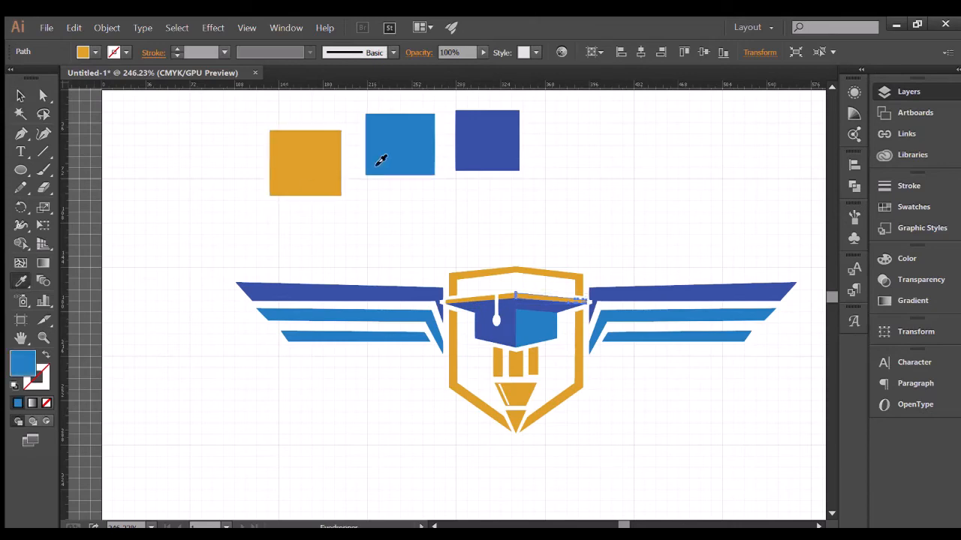
click(504, 297)
click(481, 255)
click(499, 295)
click(21, 282)
click(394, 160)
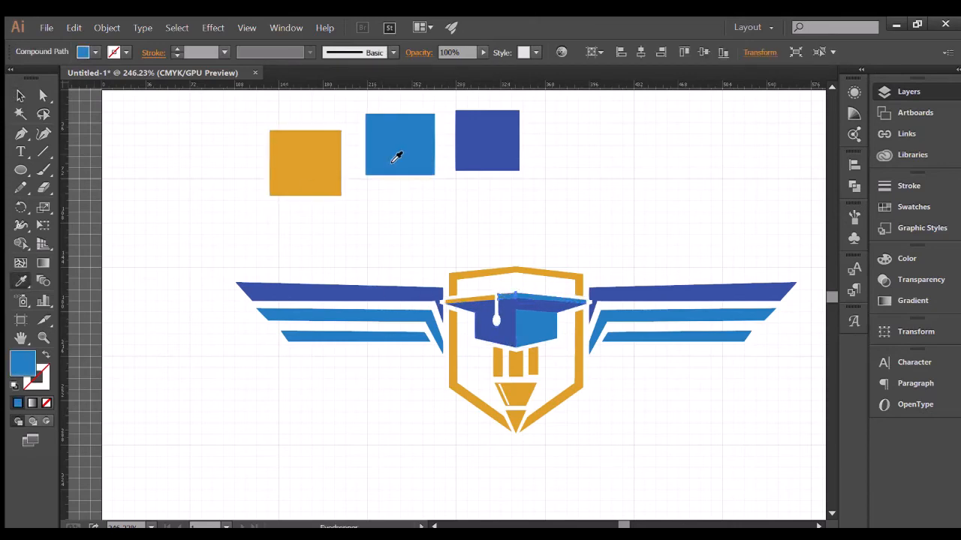
click(20, 96)
click(388, 247)
Colour the cap's thin top edge on the left of the tassel with the same bright blue
click(469, 300)
click(20, 281)
click(390, 145)
click(21, 96)
click(398, 244)
Colour the pencil's left bar and the left half of its middle bar with the indigo of the left wing
scroll(505, 286, down, 2)
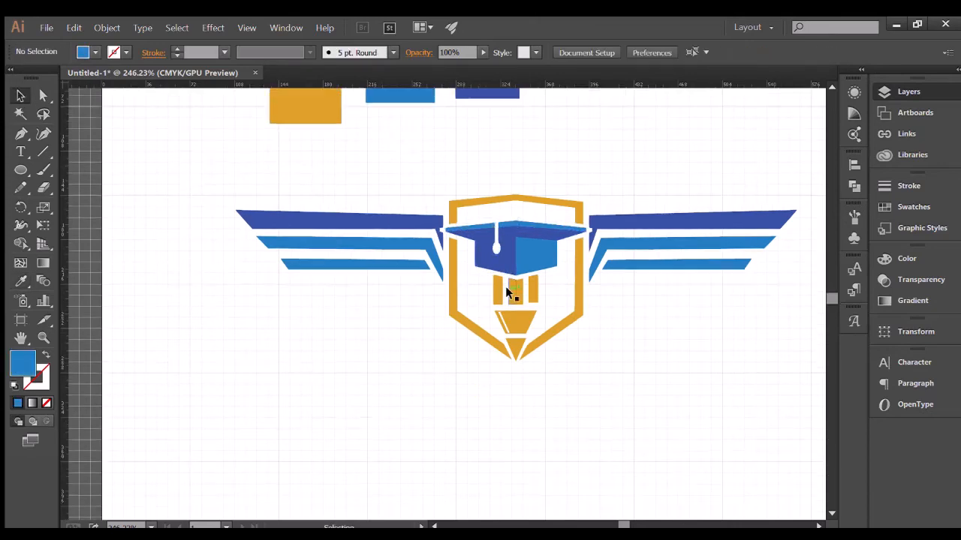
click(497, 291)
click(20, 282)
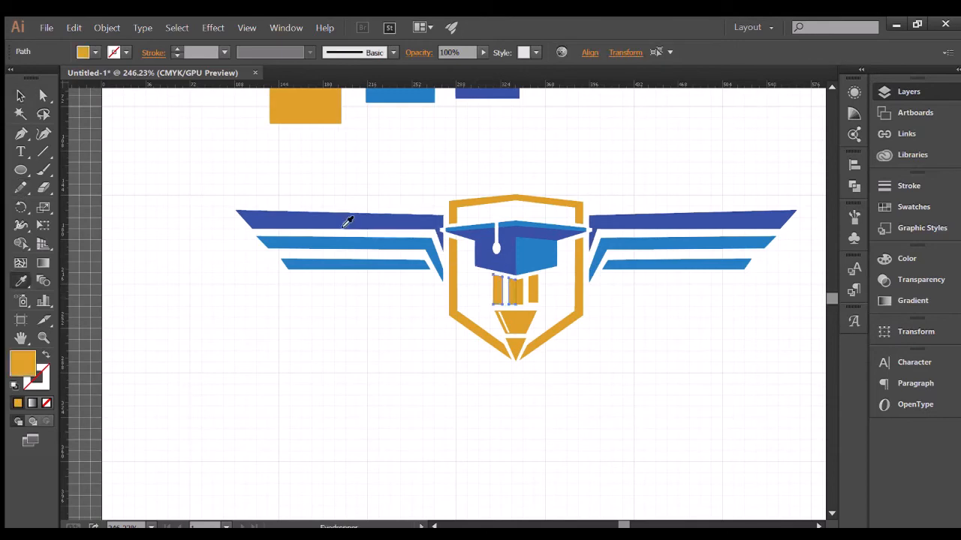
click(348, 218)
click(20, 96)
click(237, 187)
Colour the pencil's right bar and the right half of its middle bar with the bright blue of the cap's right face
click(526, 292)
click(21, 281)
click(529, 255)
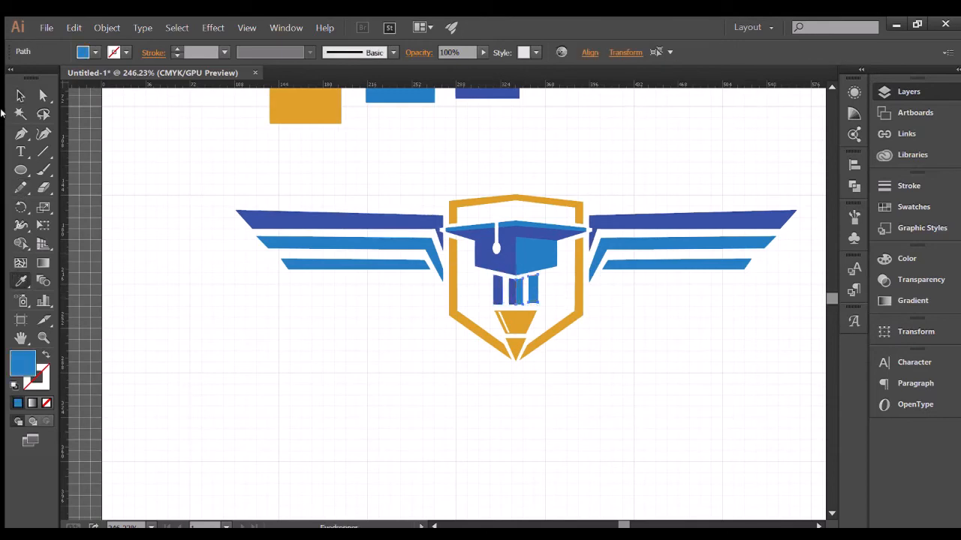
click(20, 96)
click(228, 376)
Draw a closed triangle with the Pen tool over the right half of the pencil tip, starting at its top centre
scroll(551, 388, up, 1)
scroll(456, 318, up, 5)
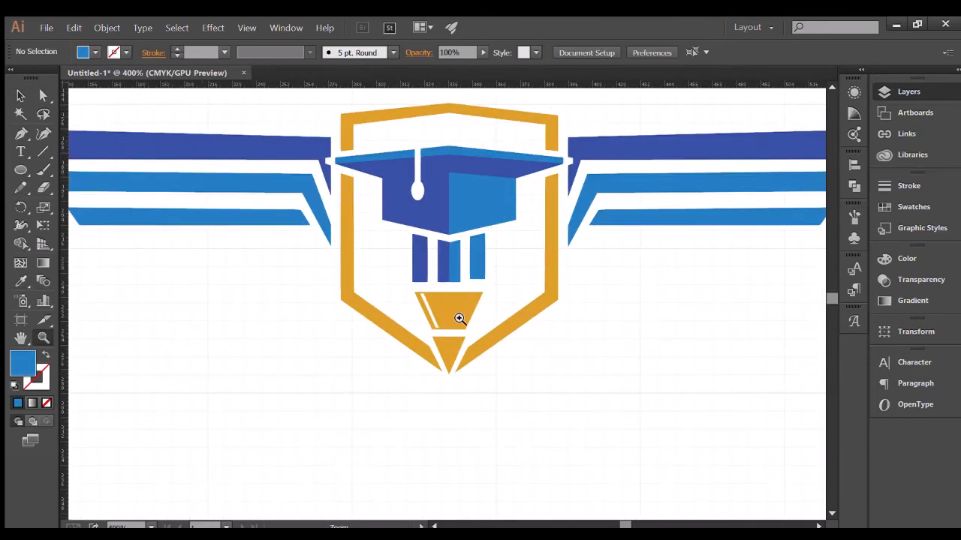
key(p)
click(393, 278)
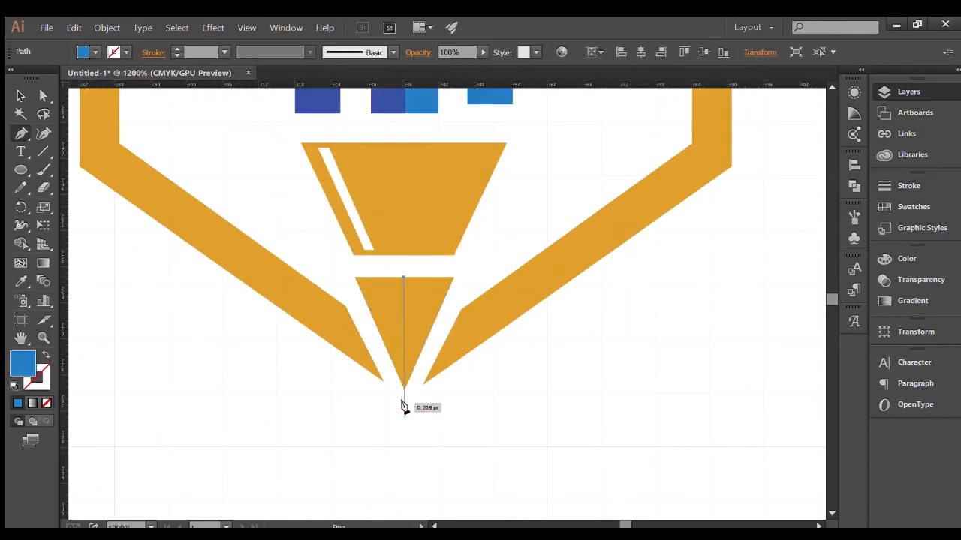
click(405, 403)
click(474, 263)
click(404, 277)
Split the pencil tip into left and right halves along the drawn triangle with the Shape Builder
key(v)
click(337, 299)
drag(359, 269, 424, 296)
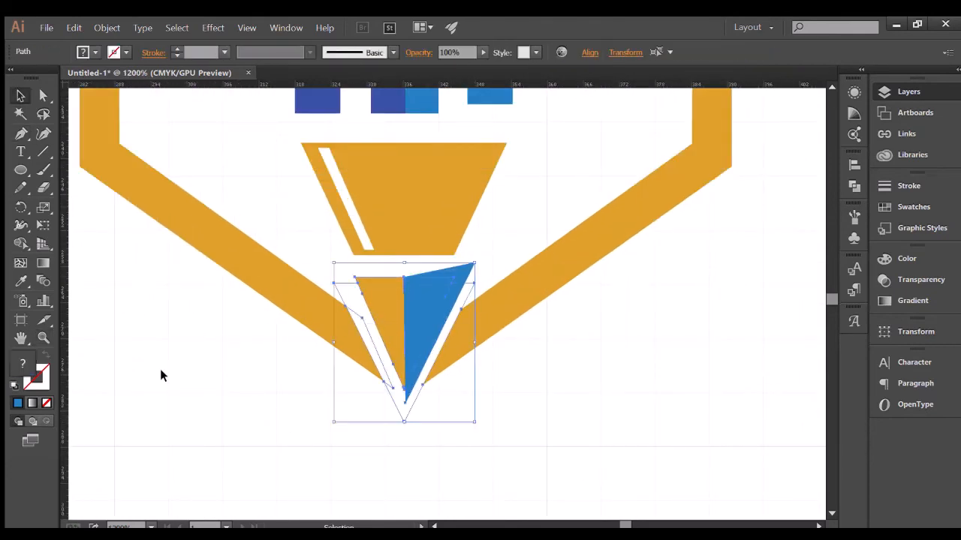
click(20, 244)
click(421, 304)
click(378, 293)
key(v)
click(328, 276)
Colour the left half of the pencil tip with the indigo sampled from the pencil's left bar
click(370, 282)
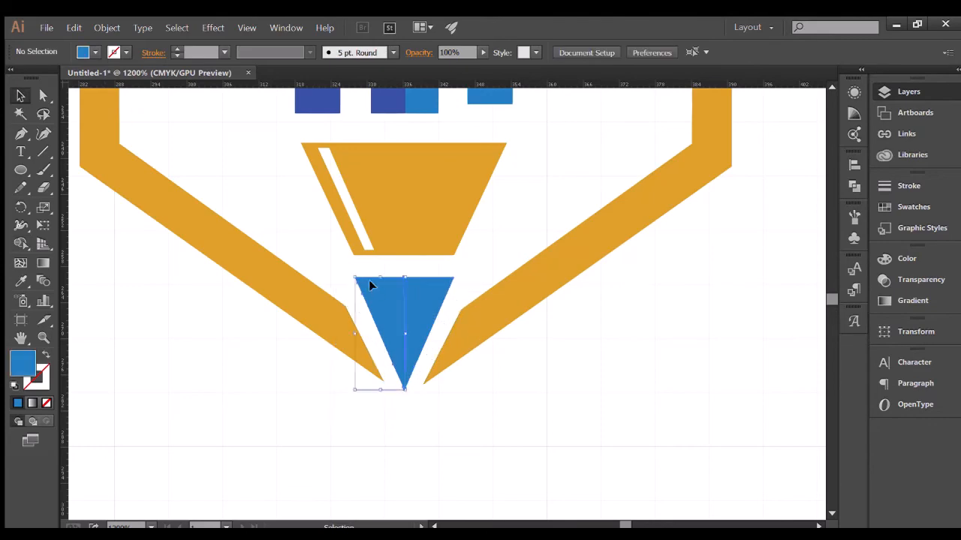
key(i)
scroll(322, 124, up, 1)
click(321, 125)
click(270, 151)
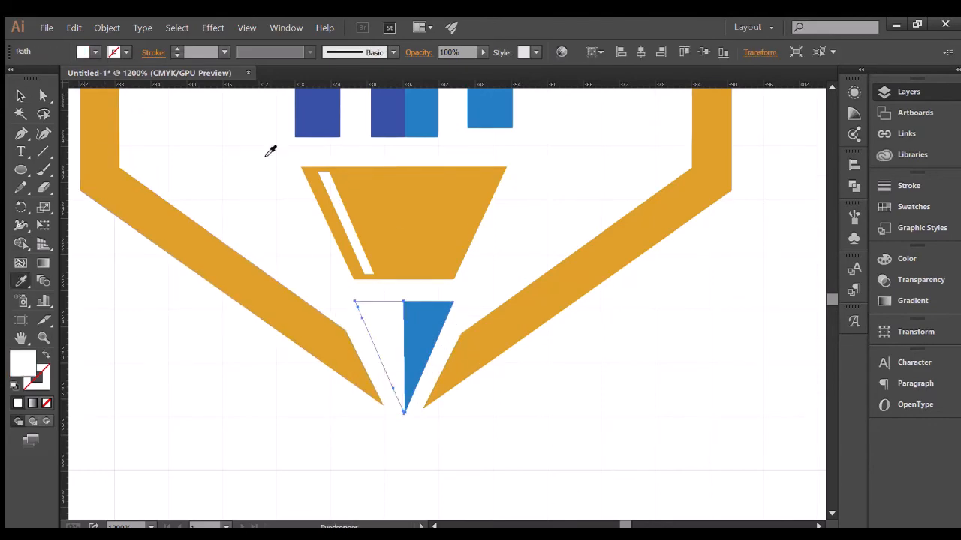
click(306, 126)
key(v)
click(228, 138)
Draw a short vertical cutting line with the Pen tool through the peak of the shield's upper piece
scroll(308, 295, up, 15)
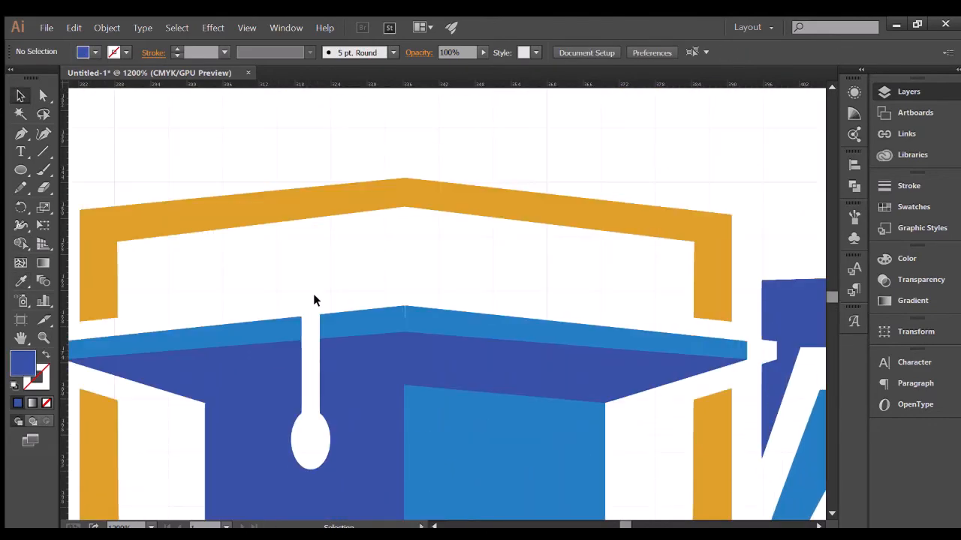
scroll(313, 295, down, 3)
click(43, 338)
drag(367, 381, 225, 391)
drag(543, 478, 538, 442)
scroll(538, 442, down, 3)
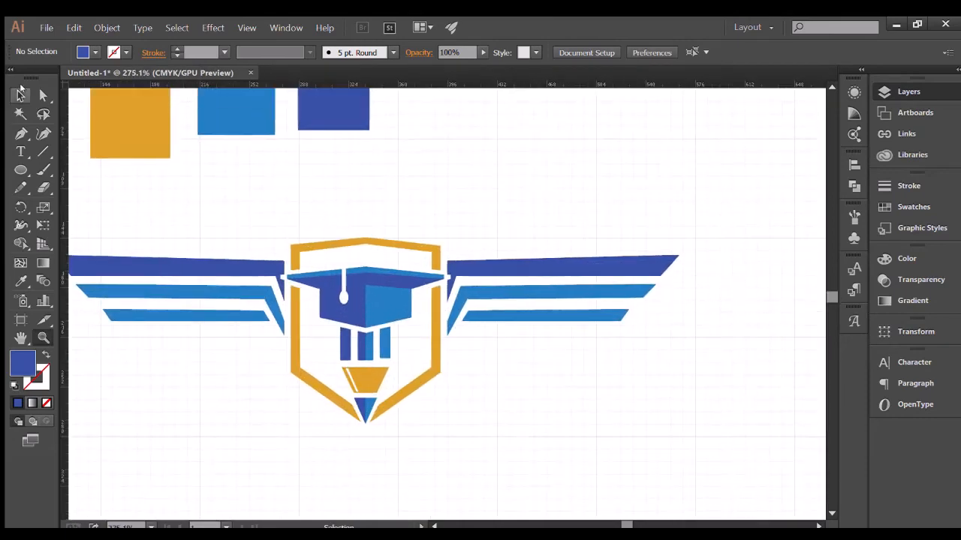
scroll(440, 431, down, 2)
scroll(440, 431, up, 3)
click(12, 135)
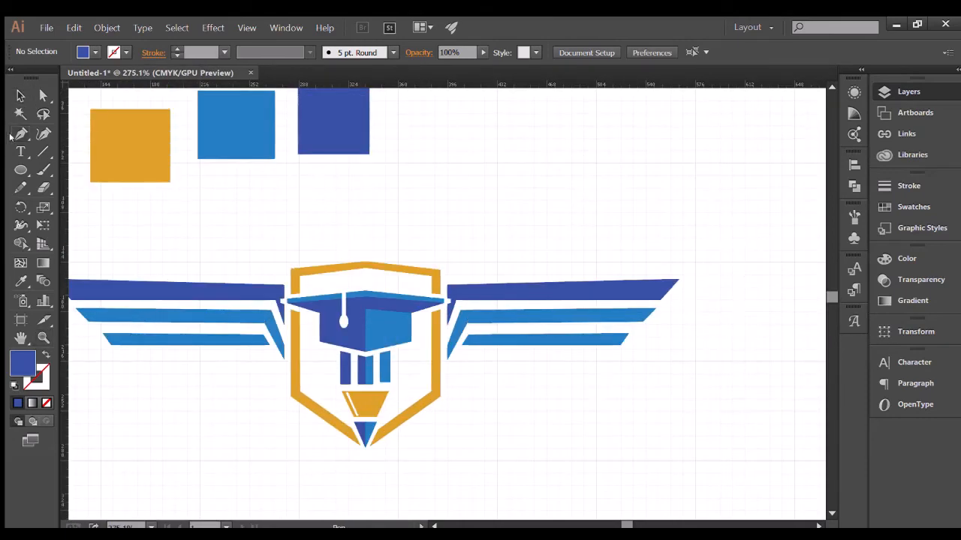
click(365, 263)
Split the shield's upper piece into left and right halves along the vertical line with the Shape Builder
key(v)
click(21, 244)
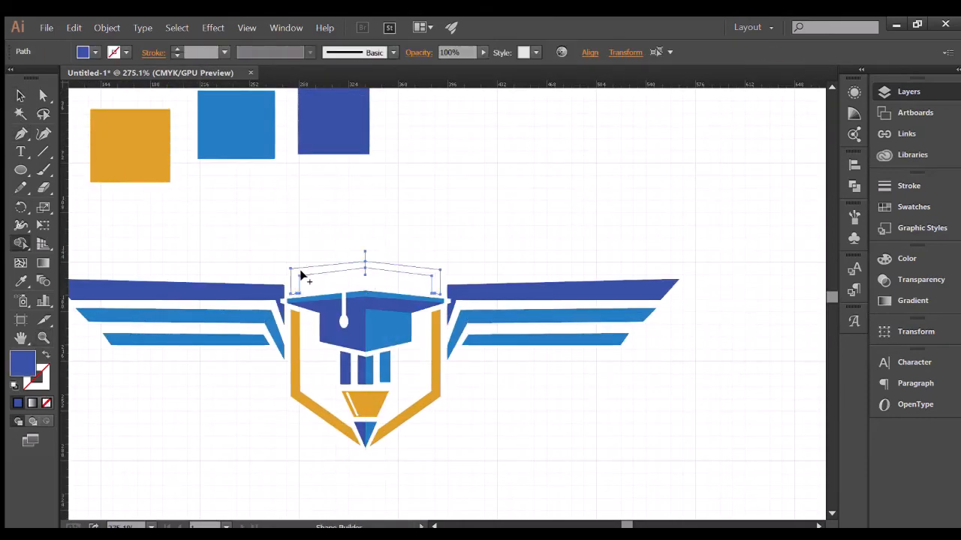
click(301, 271)
click(393, 269)
click(20, 95)
click(251, 214)
Move the orange colour square to the right of the indigo one and colour the shield's upper left half with its orange
scroll(109, 246, up, 3)
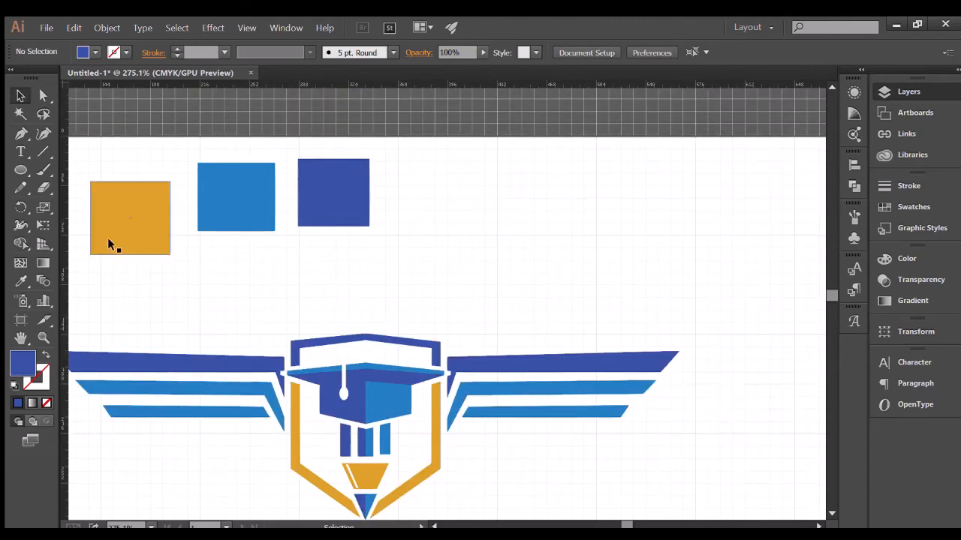
drag(110, 247, 492, 246)
scroll(342, 279, down, 2)
click(340, 280)
click(20, 280)
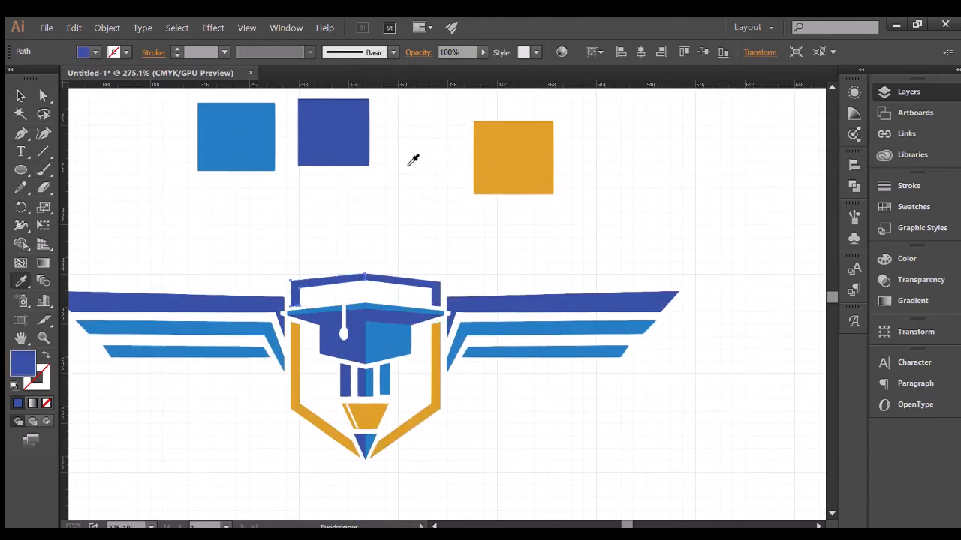
click(497, 160)
click(20, 95)
key(ctrl+d)
click(631, 373)
key(ctrl+z)
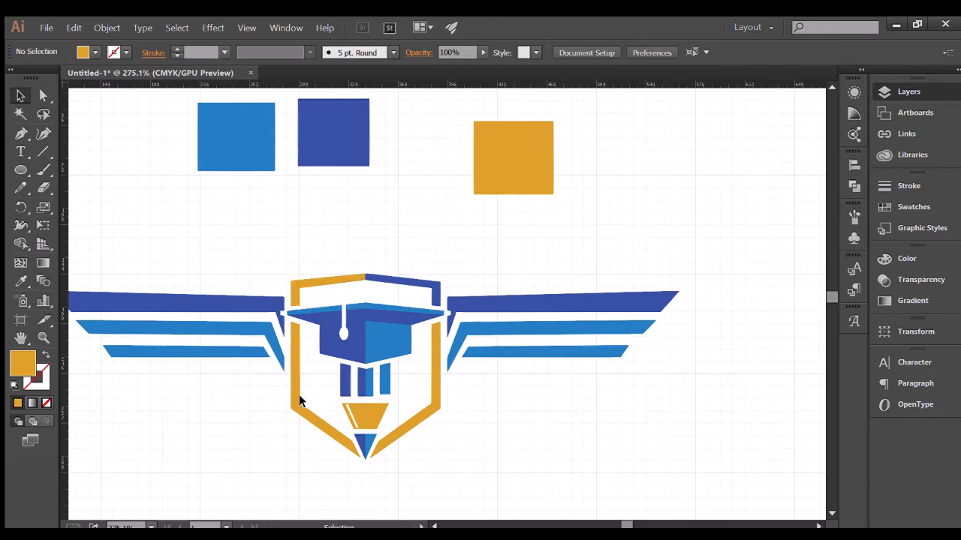
click(300, 397)
click(659, 381)
Draw a four-sided shape with the Pen tool over the right half of the pencil's orange trapezoid
key(p)
scroll(248, 298, down, 2)
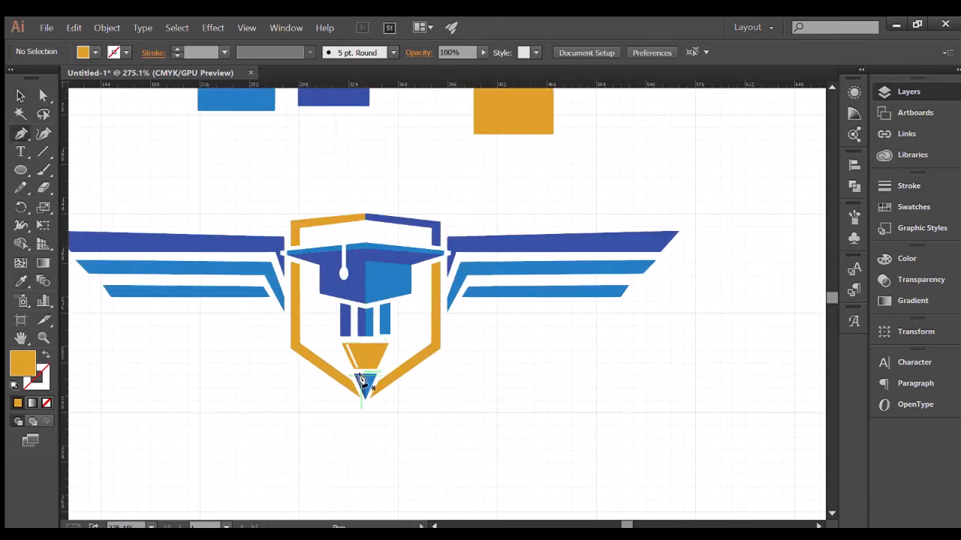
click(364, 341)
key(ctrl+z)
click(364, 342)
click(362, 368)
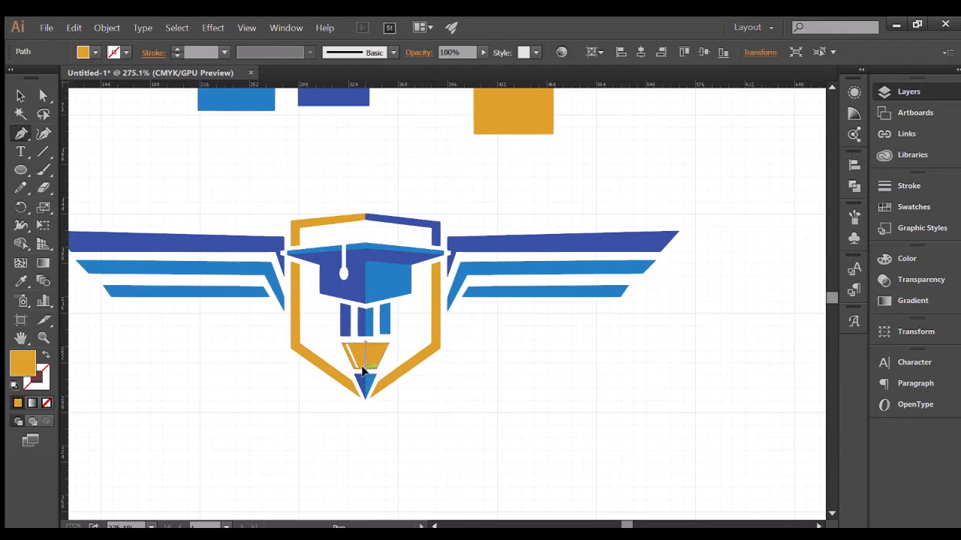
click(385, 368)
click(386, 341)
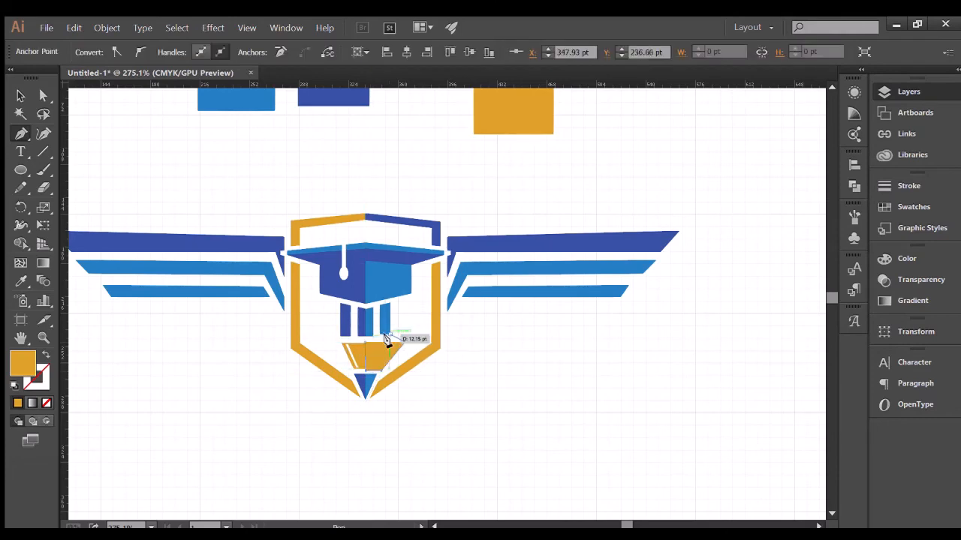
Split the pencil's orange trapezoid into left and right halves along the drawn shape with the Shape Builder
click(17, 96)
drag(333, 346, 380, 360)
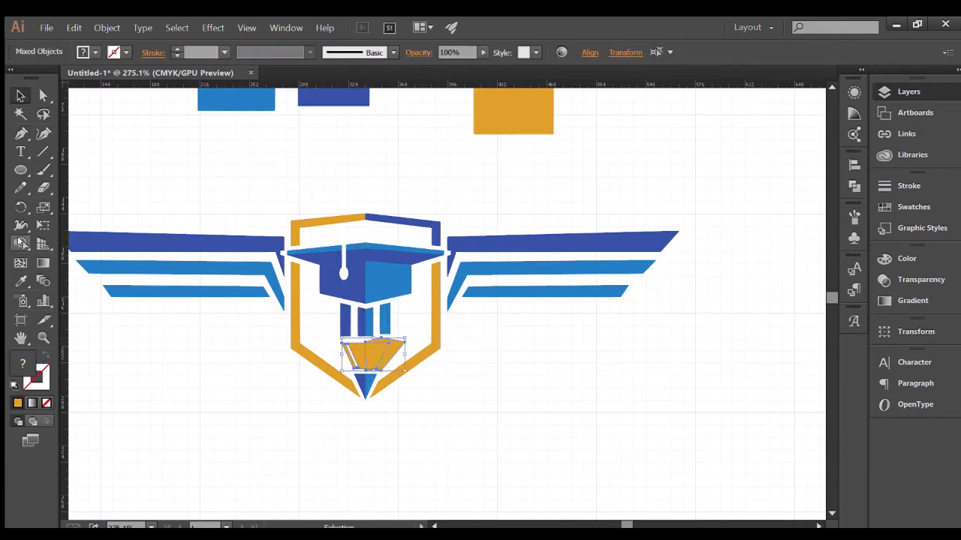
click(21, 243)
click(47, 403)
click(371, 353)
click(19, 96)
click(210, 204)
Change the fill of the shield's lower right piece to a brighter yellow-orange
scroll(225, 254, down, 6)
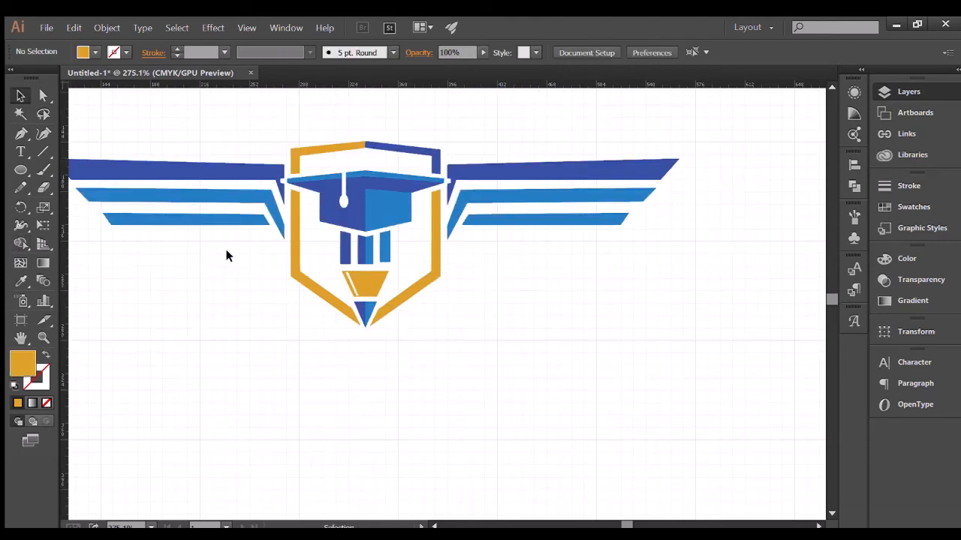
scroll(437, 342, up, 7)
double_click(433, 317)
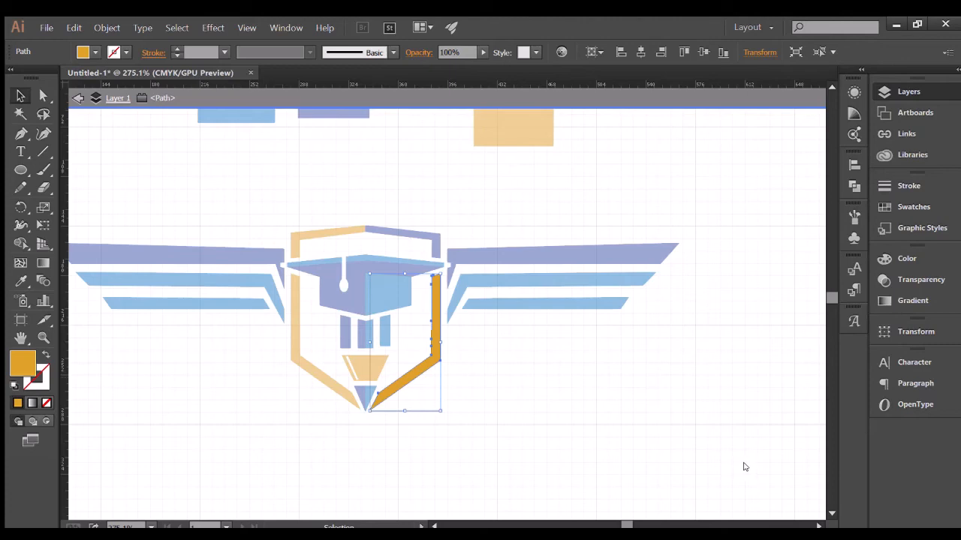
click(78, 98)
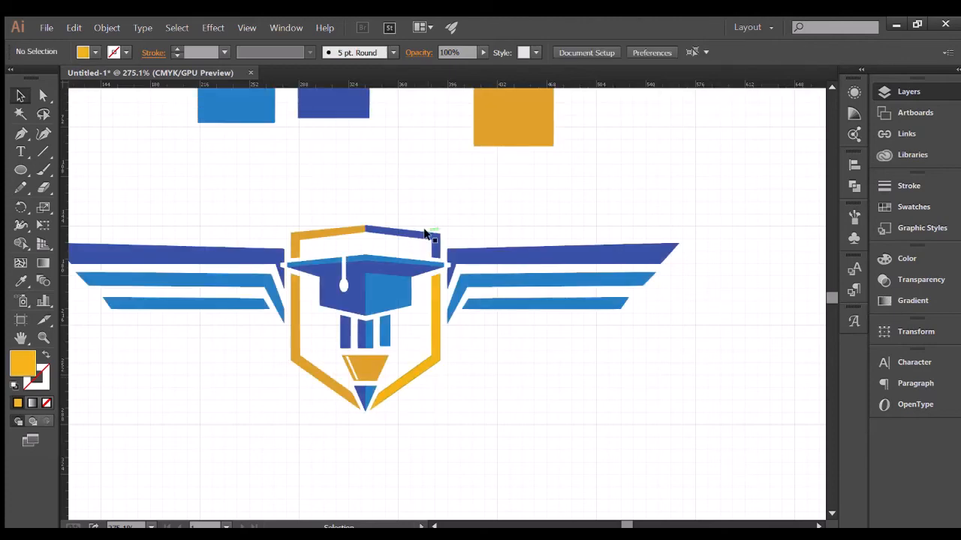
Colour the shield's upper right half with the brighter orange sampled from its lower right piece
click(425, 233)
click(21, 281)
click(435, 321)
click(19, 96)
click(224, 222)
Colour the right half of the pencil's trapezoid with the brighter orange of the shield's right side
scroll(224, 221, down, 3)
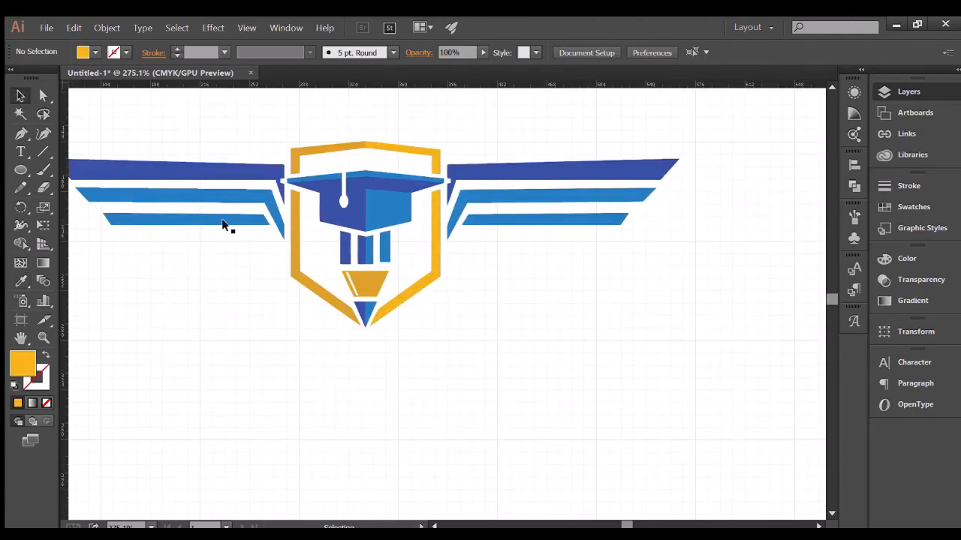
click(368, 278)
click(21, 282)
click(373, 148)
click(19, 96)
click(165, 206)
Delete the orange, bright blue and indigo reference squares above the emblem
scroll(165, 206, up, 3)
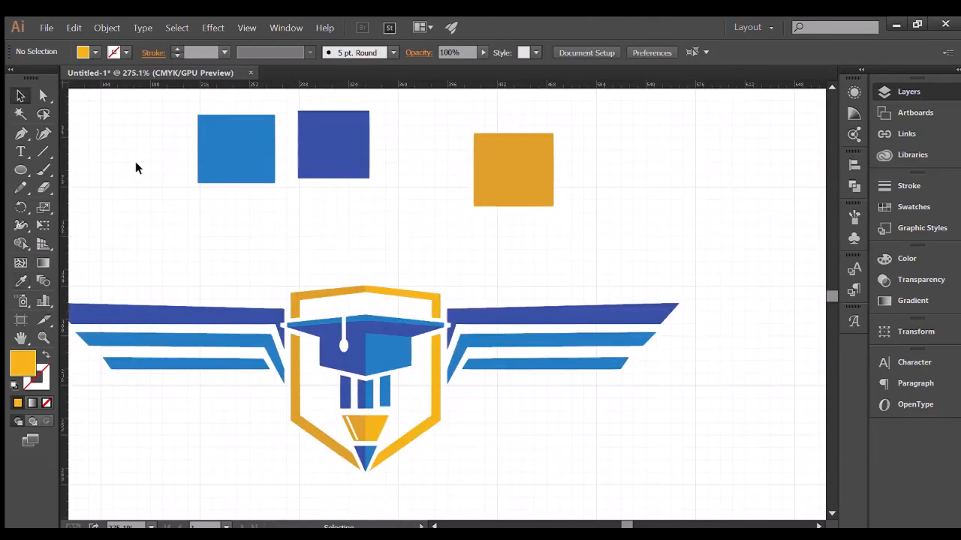
click(513, 169)
key(Delete)
click(236, 148)
key(Delete)
drag(623, 153, 624, 105)
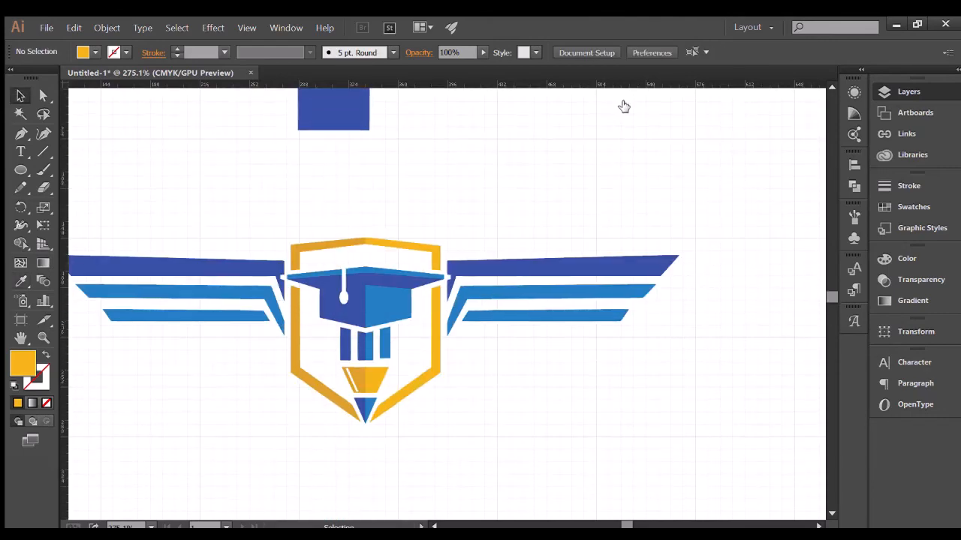
click(333, 111)
key(Delete)
Examine the whole coloured emblem and the empty space below it at 200% zoom
click(44, 338)
drag(548, 450, 488, 446)
click(495, 341)
scroll(470, 346, down, 6)
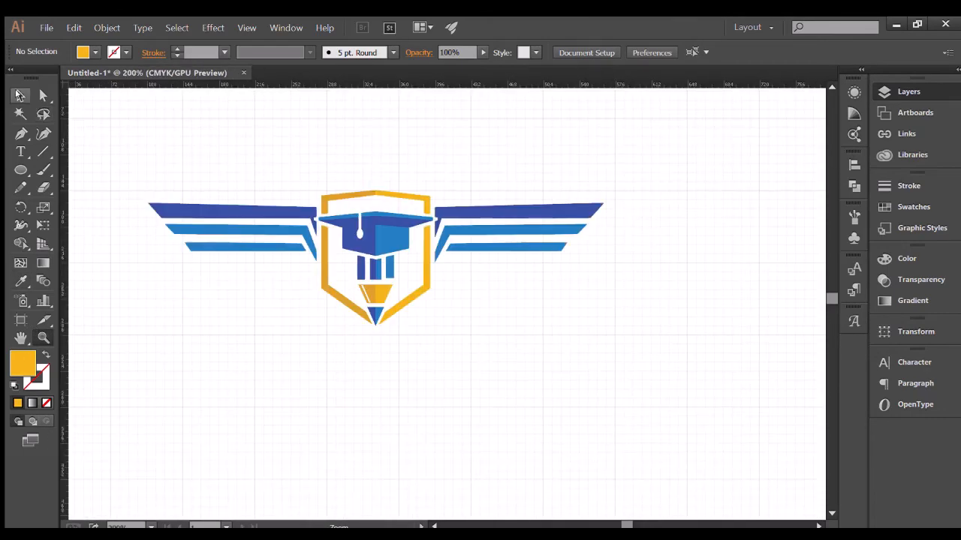
click(21, 96)
scroll(247, 231, down, 2)
click(21, 133)
scroll(133, 283, down, 4)
scroll(133, 283, up, 5)
scroll(130, 282, down, 3)
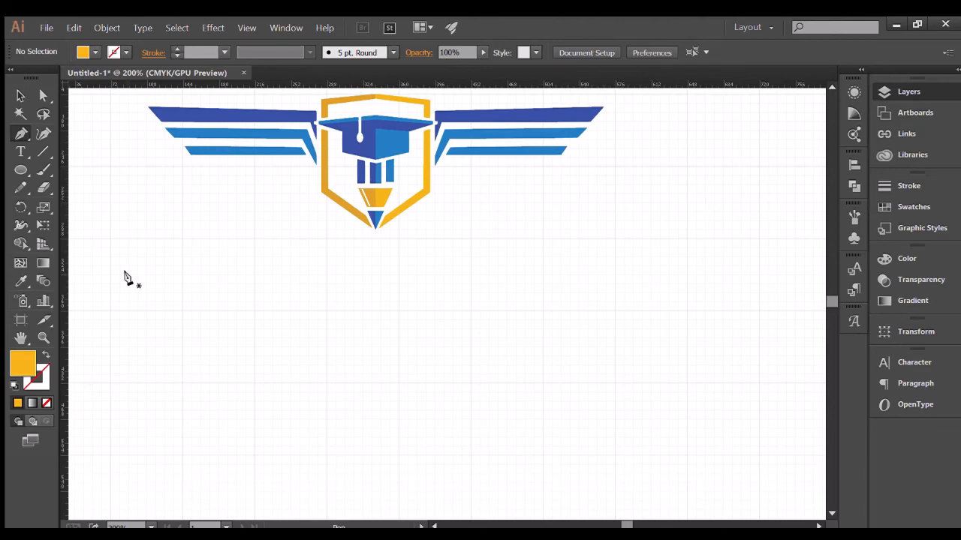
scroll(126, 278, up, 3)
scroll(176, 315, down, 2)
Add the text EDROTIOS below the emblem
key(t)
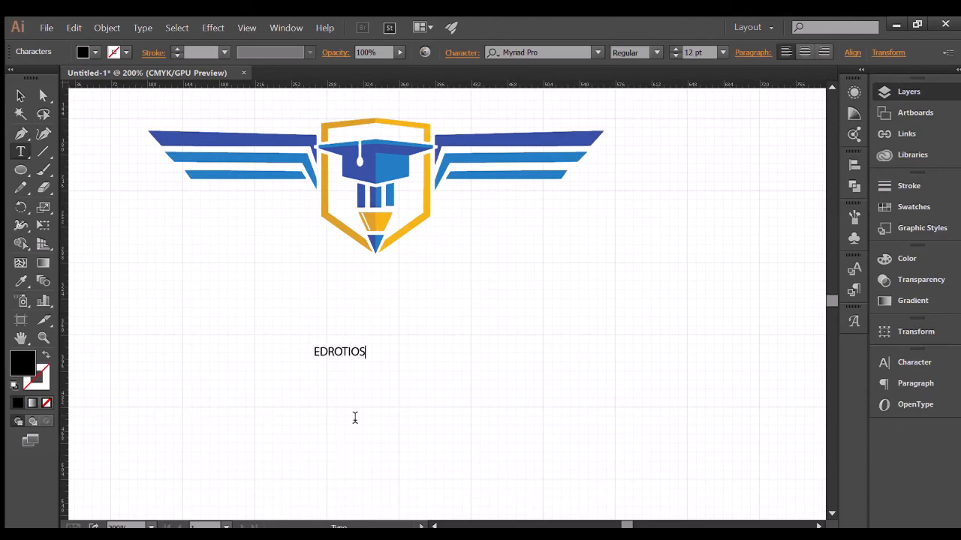
click(20, 96)
click(457, 367)
Add a separate text EDUCATION to the upper right of EDROTIOS
click(21, 152)
click(457, 333)
text(N)
key(Escape)
click(658, 382)
Enlarge the EDROTIOS text up and to the left to a font size of about 48 pt
click(321, 354)
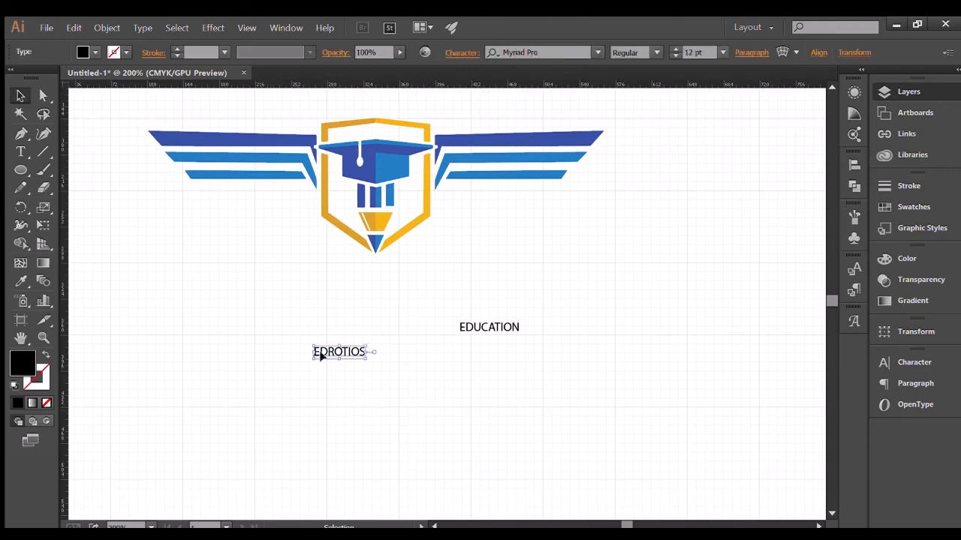
drag(312, 346, 157, 307)
Try the ROG Fonts typeface on the EDROTIOS text
key(t)
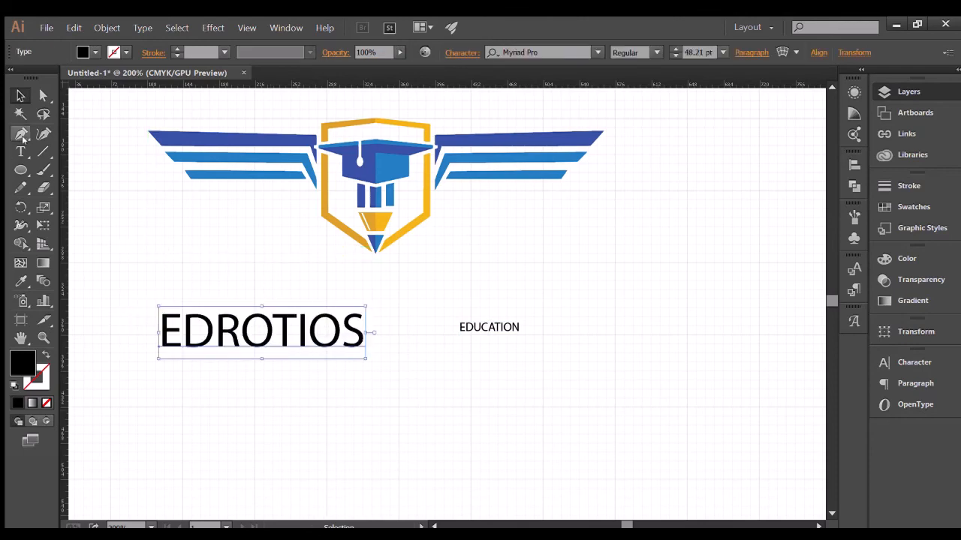
double_click(244, 335)
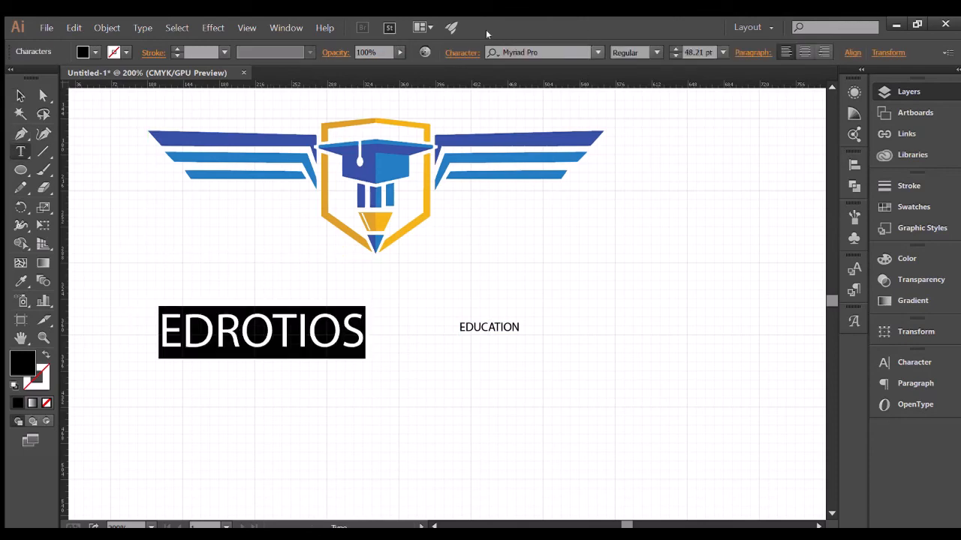
click(597, 52)
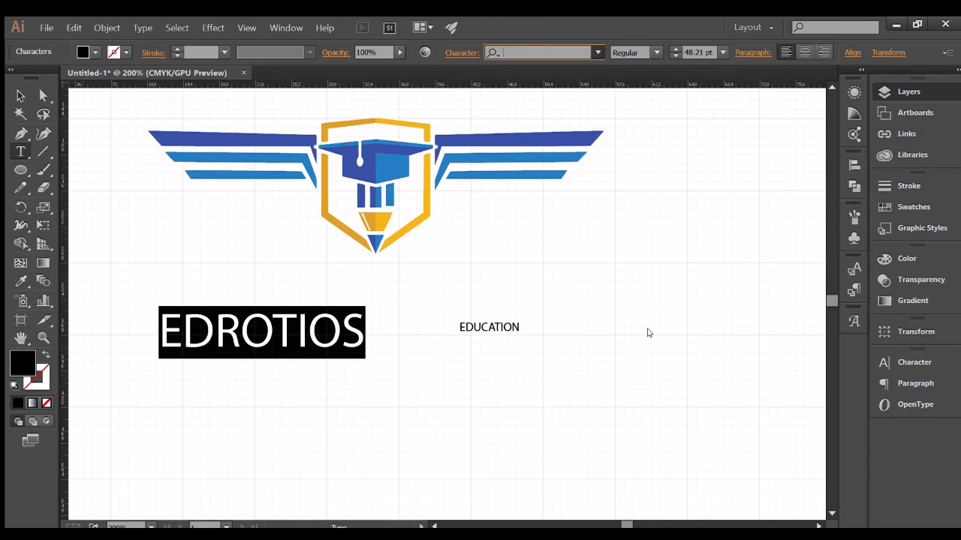
click(656, 409)
click(595, 53)
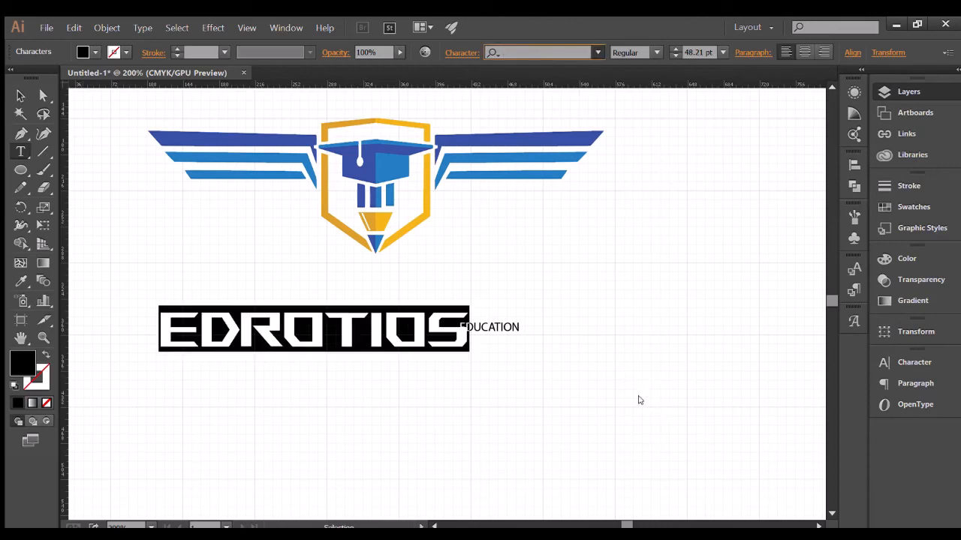
key(Escape)
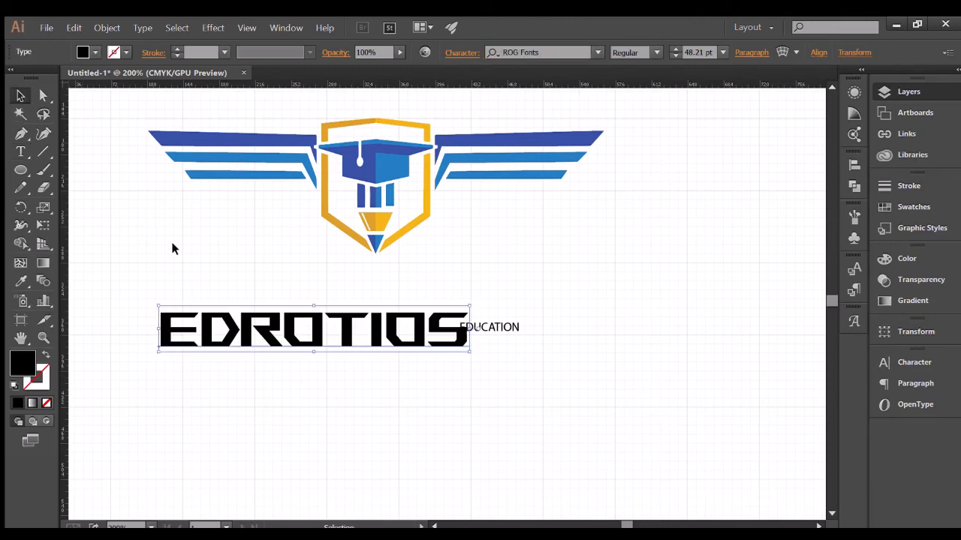
Set the EDROTIOS text in the Berlin Sans FB Demi Bold typeface
click(597, 52)
click(645, 129)
click(593, 55)
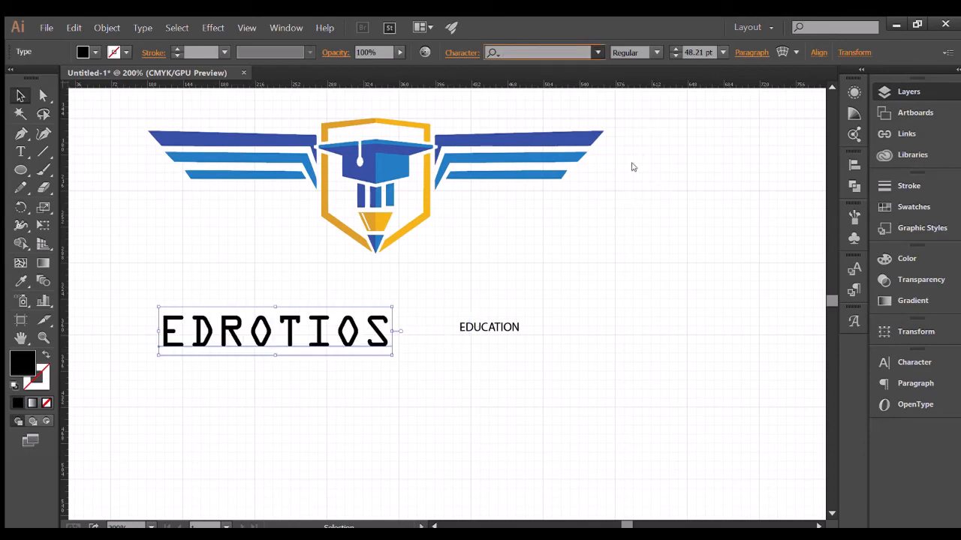
click(650, 235)
Move the EDROTIOS text directly beneath the pencil tip of the emblem
click(185, 203)
scroll(186, 203, down, 5)
drag(238, 264, 344, 216)
scroll(233, 252, up, 2)
click(211, 258)
Enlarge the EDUCATION text to a font size of about 25 pt and place it centred just under EDROTIOS
click(480, 328)
drag(460, 335, 394, 360)
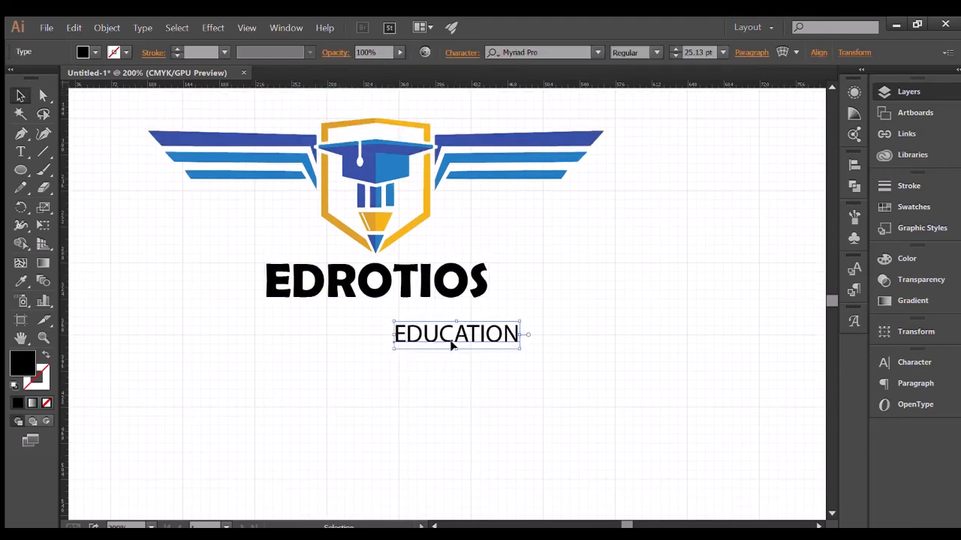
drag(451, 340, 365, 314)
click(351, 361)
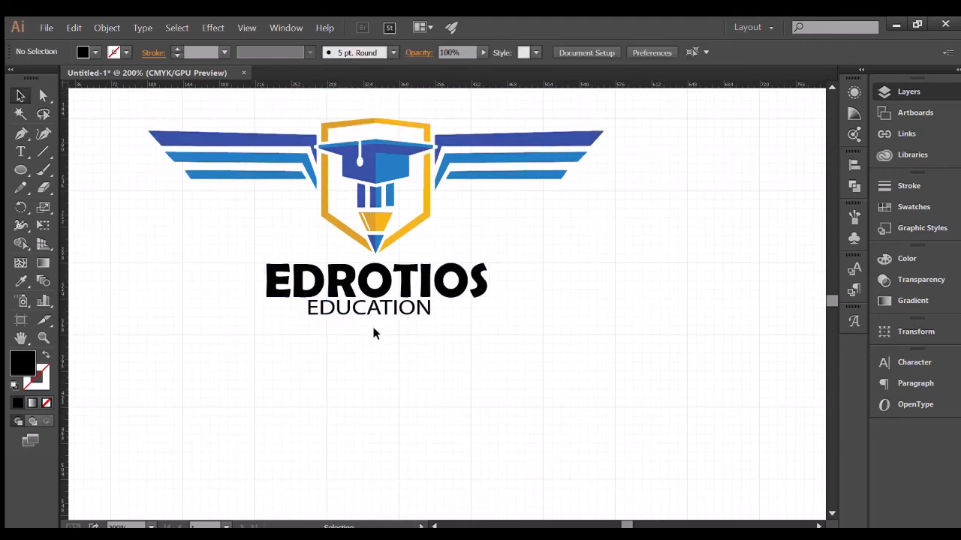
Shrink both text lines together slightly, EDROTIOS to about 45 pt, and centre them beneath the emblem
scroll(376, 334, up, 2)
drag(252, 328, 278, 321)
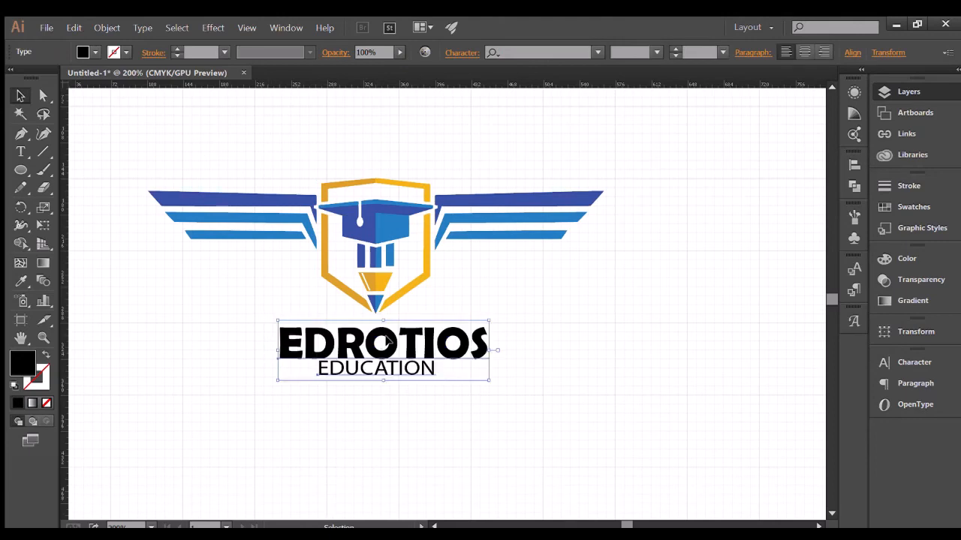
drag(387, 337, 380, 335)
click(292, 295)
scroll(292, 234, up, 5)
scroll(292, 234, down, 3)
Recolour the EDROTIOS text with the lighter blue sampled from the right side of the graduation cap
click(325, 390)
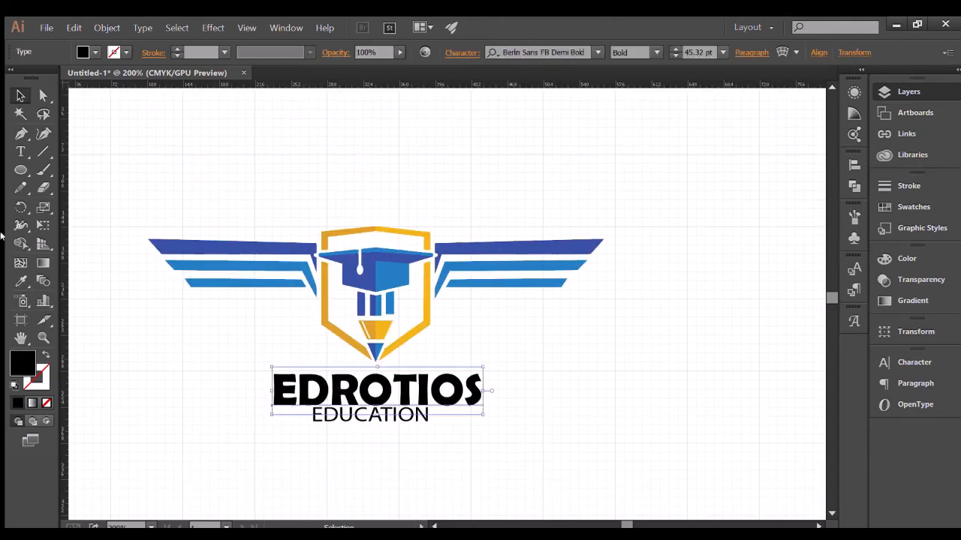
click(21, 151)
double_click(388, 398)
click(22, 280)
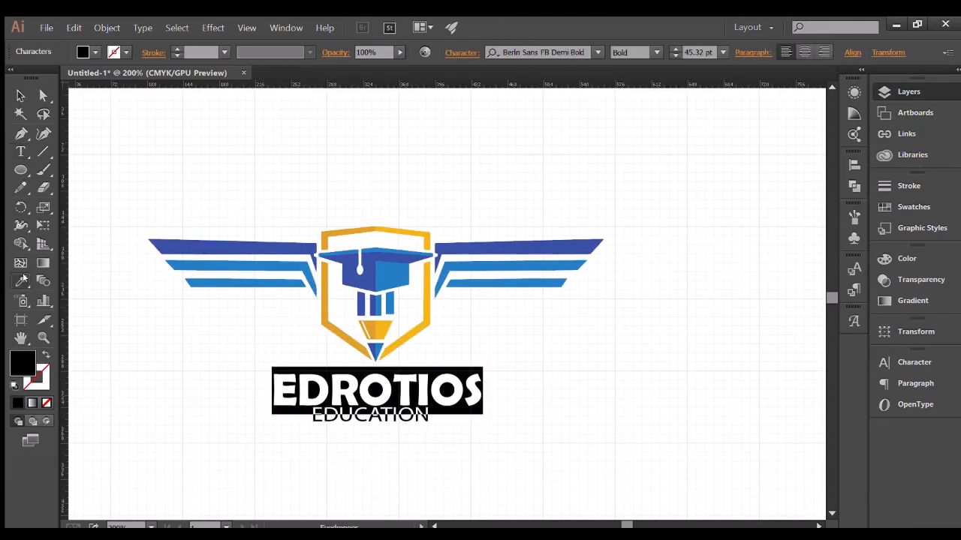
click(394, 282)
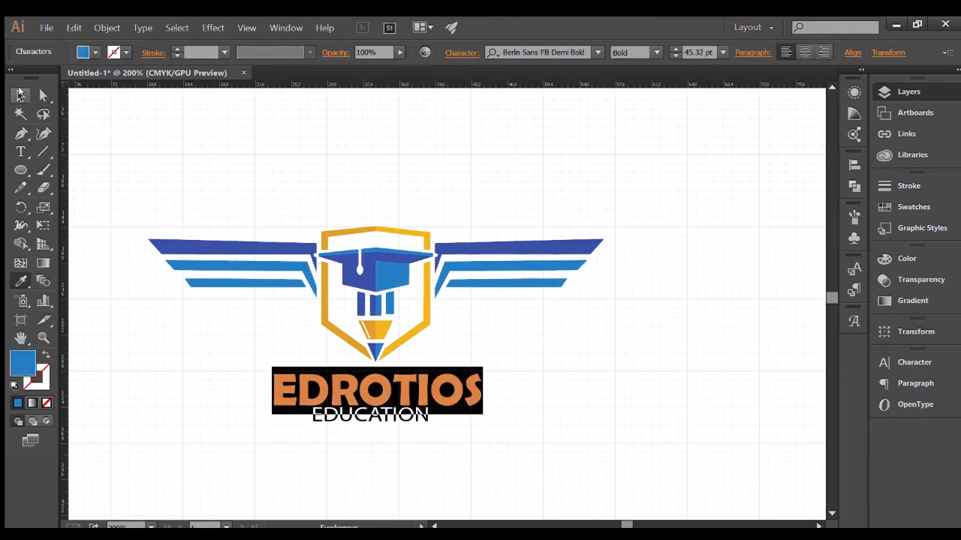
click(20, 95)
click(666, 379)
Recolour the EDUCATION text with the darker orange sampled from the left side of the pencil
key(t)
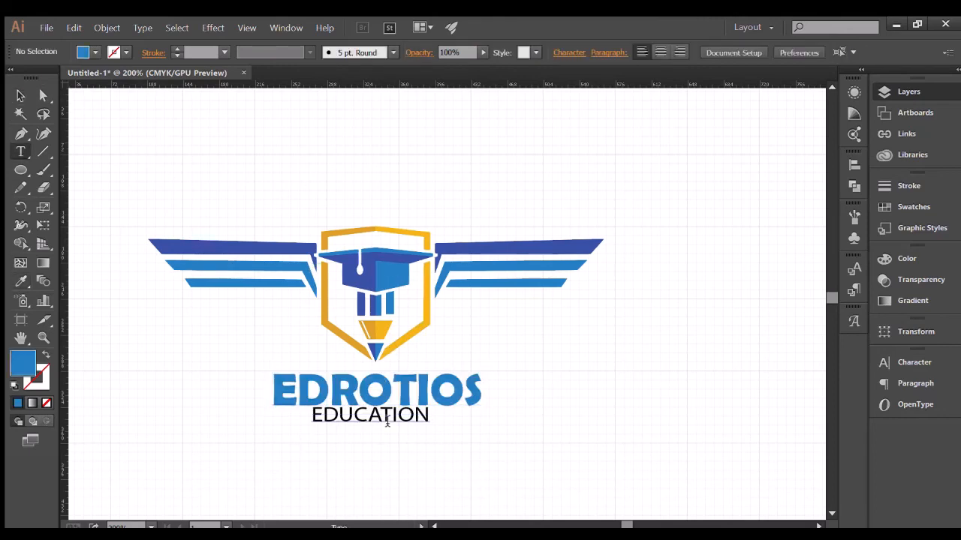
double_click(387, 417)
click(22, 280)
click(369, 330)
click(21, 94)
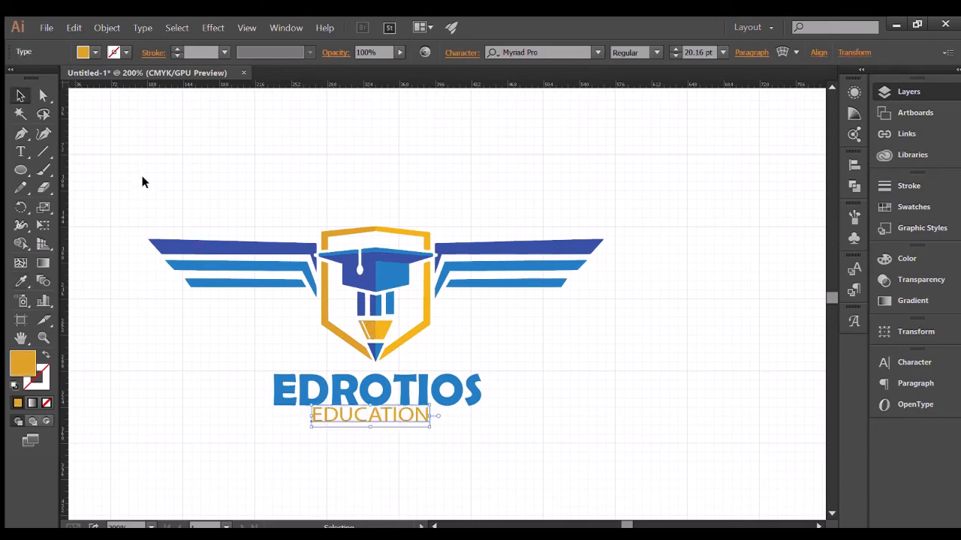
Change the typeface of the EDUCATION text to Arial
scroll(381, 450, up, 1)
key(t)
double_click(369, 428)
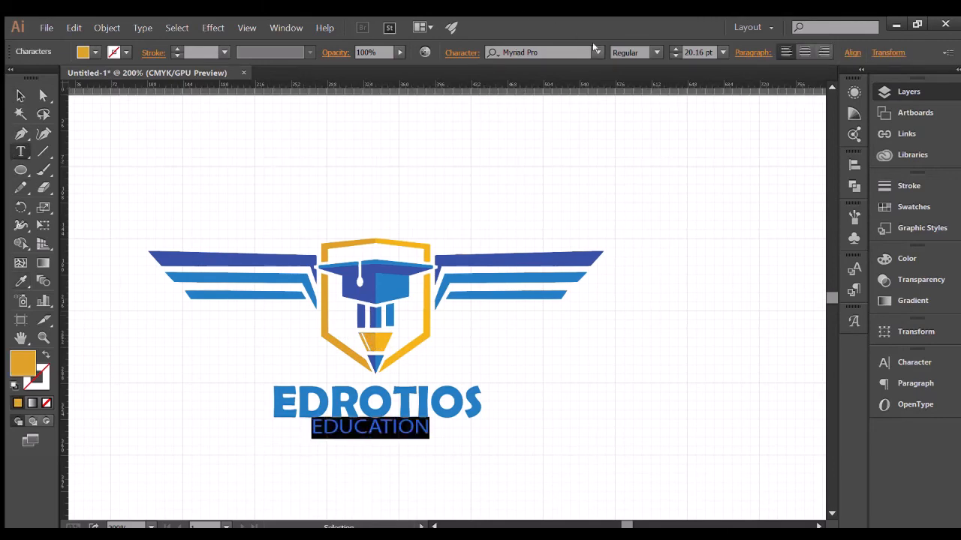
click(598, 53)
click(569, 106)
scroll(455, 232, down, 5)
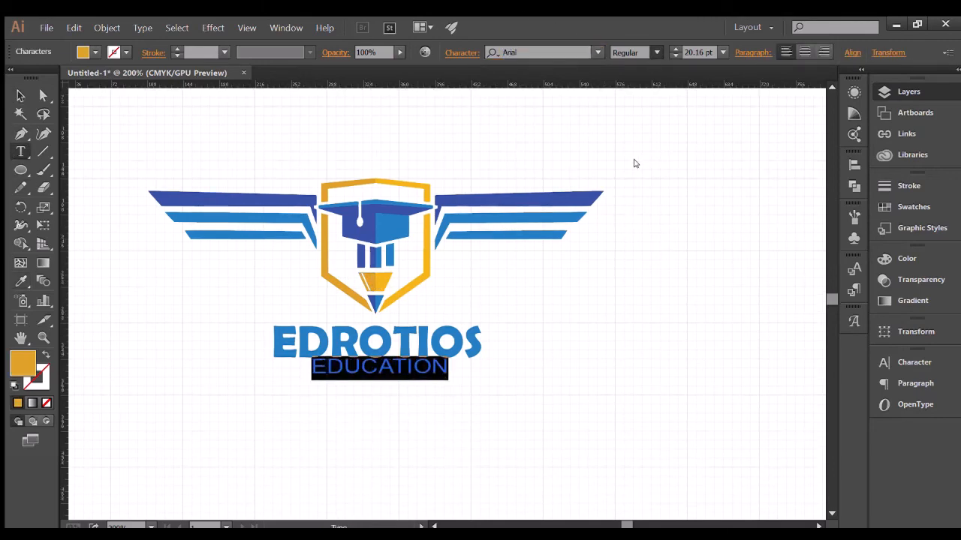
key(Escape)
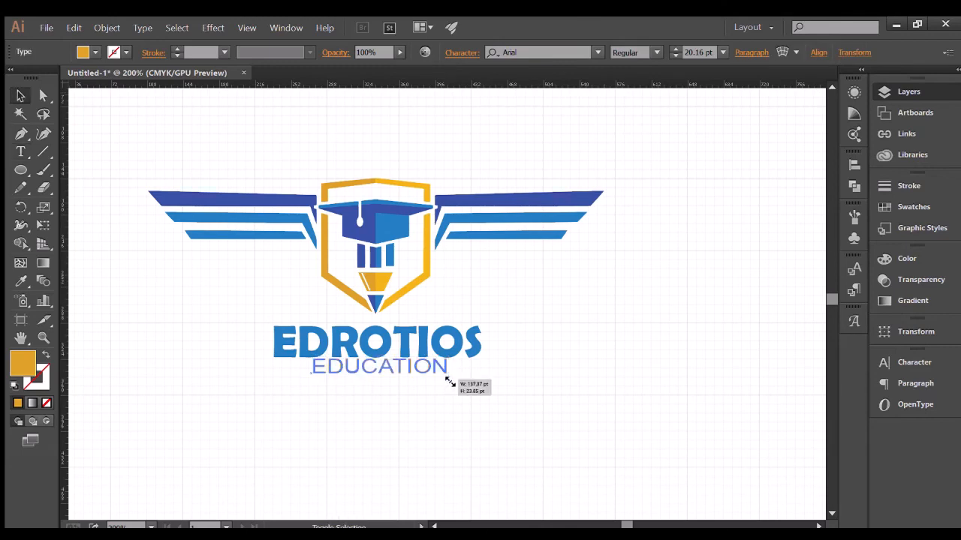
Reduce the EDUCATION text to about 18.5 pt and nudge it slightly left and down under EDROTIOS
drag(449, 383, 438, 377)
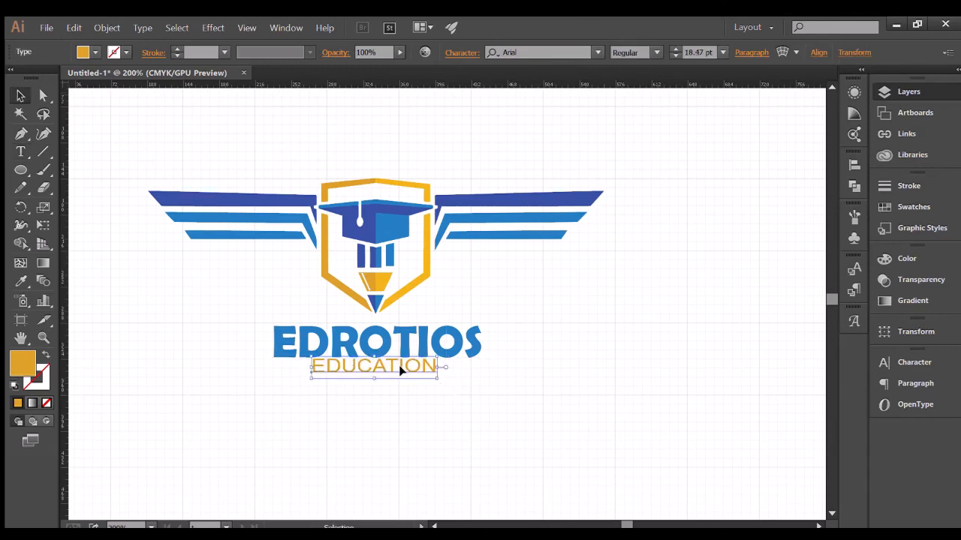
key(Left)
key(Left)
key(Down)
key(Down)
click(364, 423)
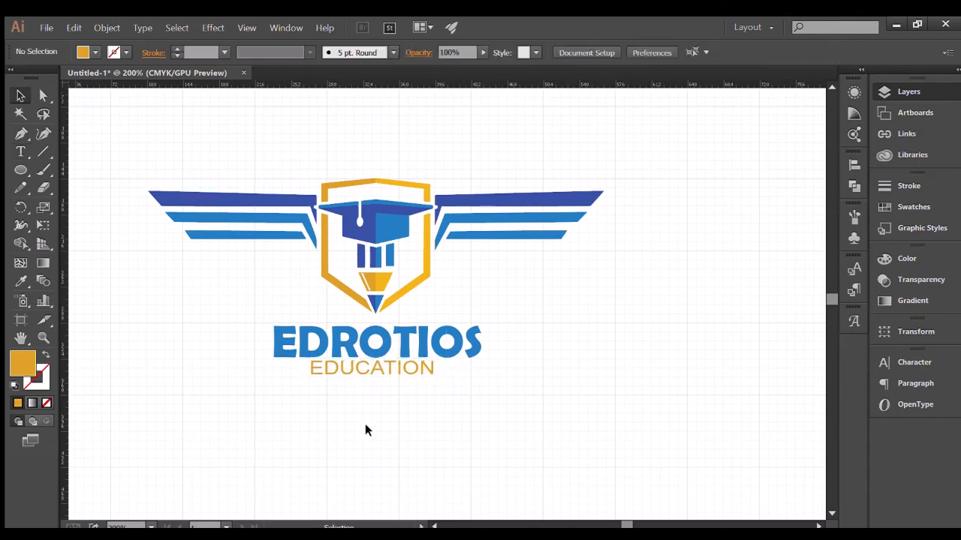
Enlarge the whole logo, emblem and both texts together, to nearly the artboard's width and centre it on the artboard
scroll(345, 403, up, 6)
scroll(345, 404, down, 3)
drag(492, 379, 328, 380)
scroll(330, 381, down, 2)
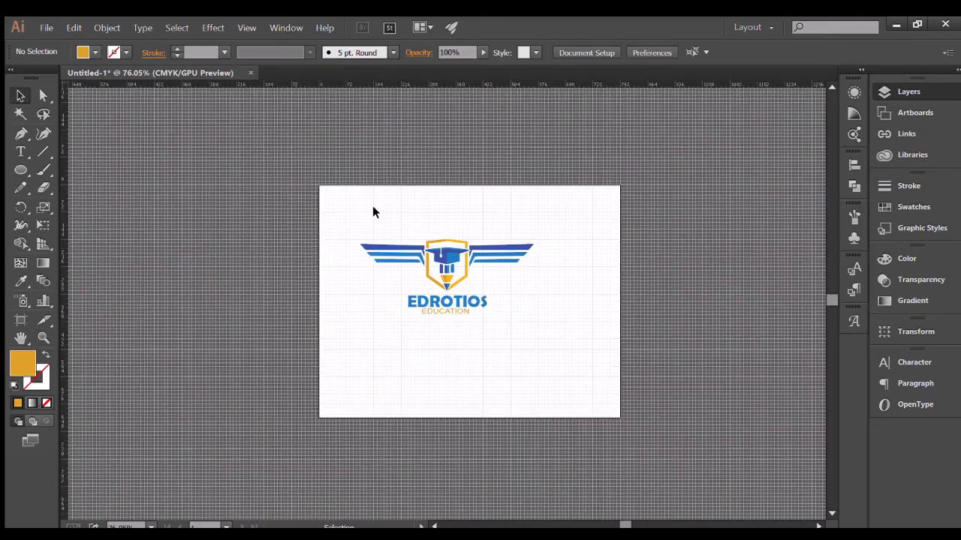
drag(350, 205, 551, 365)
drag(533, 314, 627, 359)
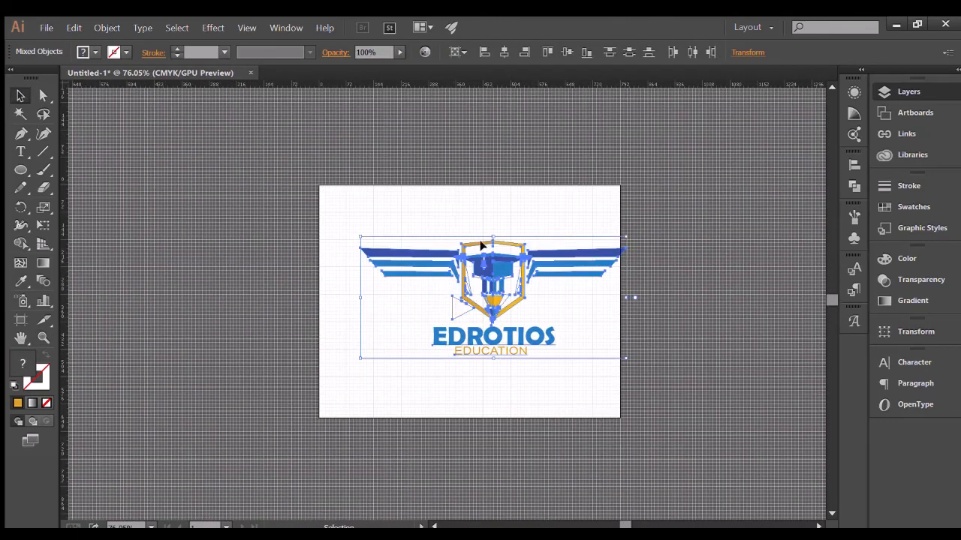
drag(492, 280, 467, 278)
click(457, 212)
Examine the finished logo on the artboard at up to 150% zoom
scroll(514, 213, up, 3)
key(z)
click(486, 348)
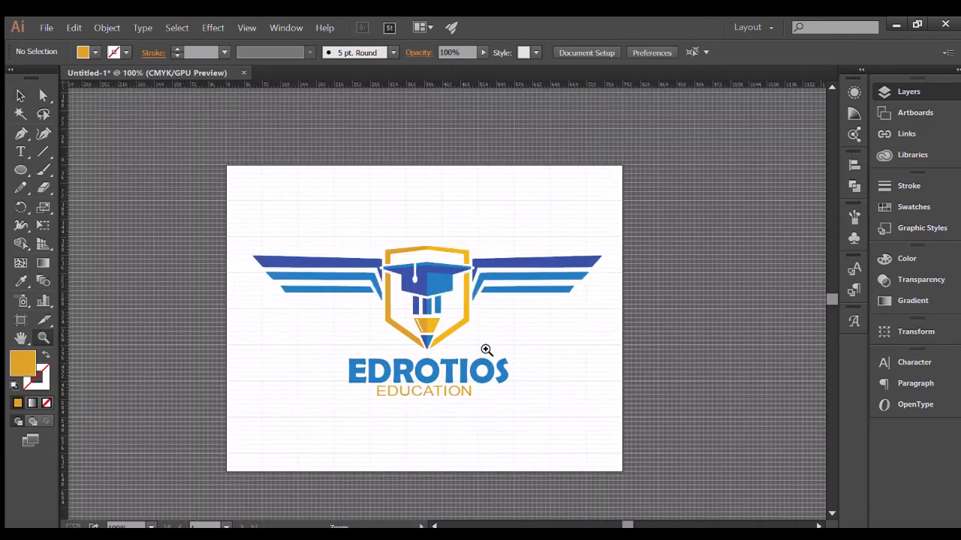
click(478, 297)
scroll(479, 298, up, 1)
scroll(213, 158, down, 1)
key(v)
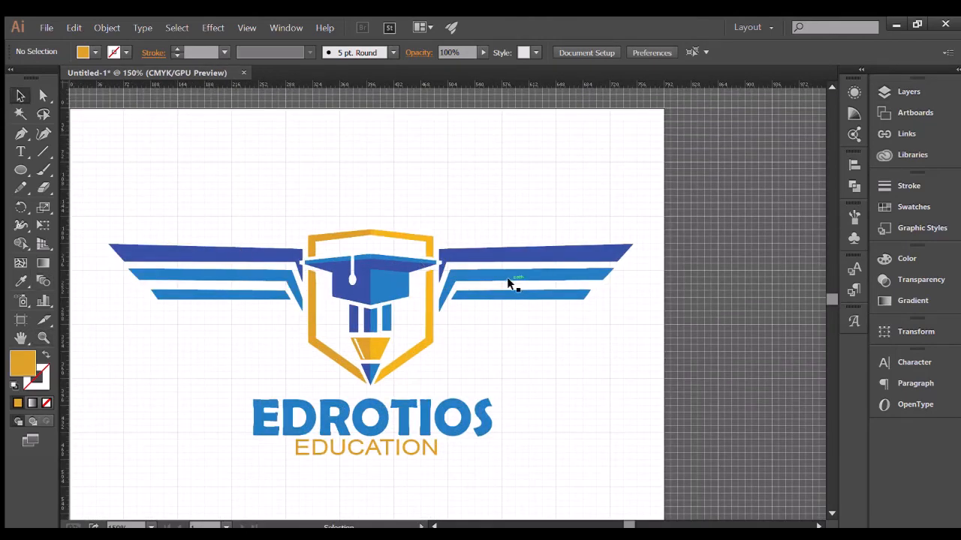